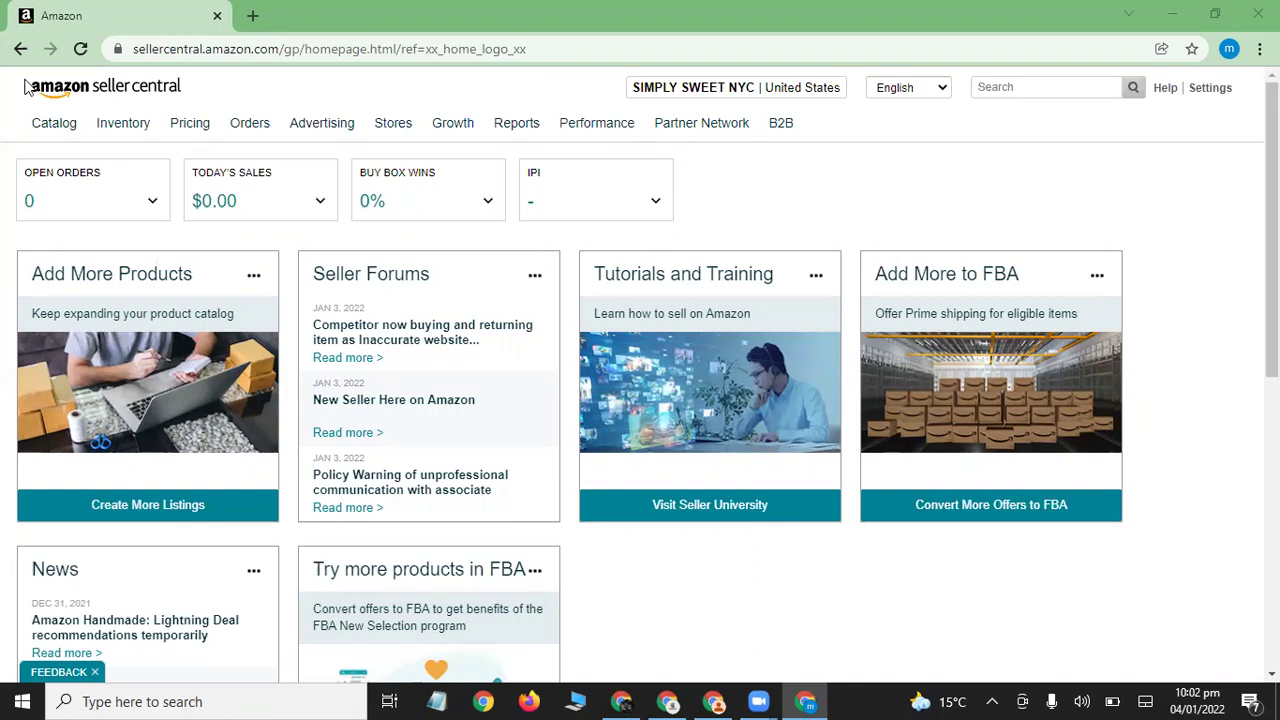
# Try to open gsius.org in a new browser tab.
pyautogui.click(252, 16)
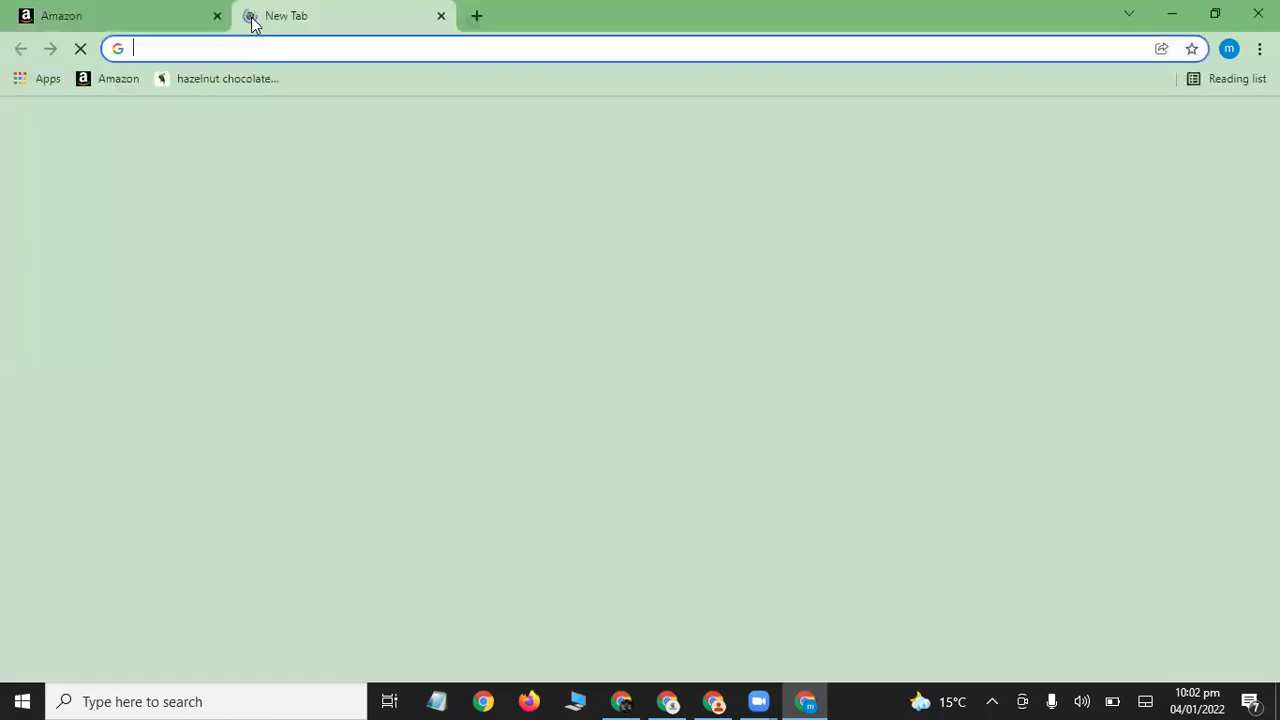
pyautogui.write('gsius.org')
pyautogui.press('Return')
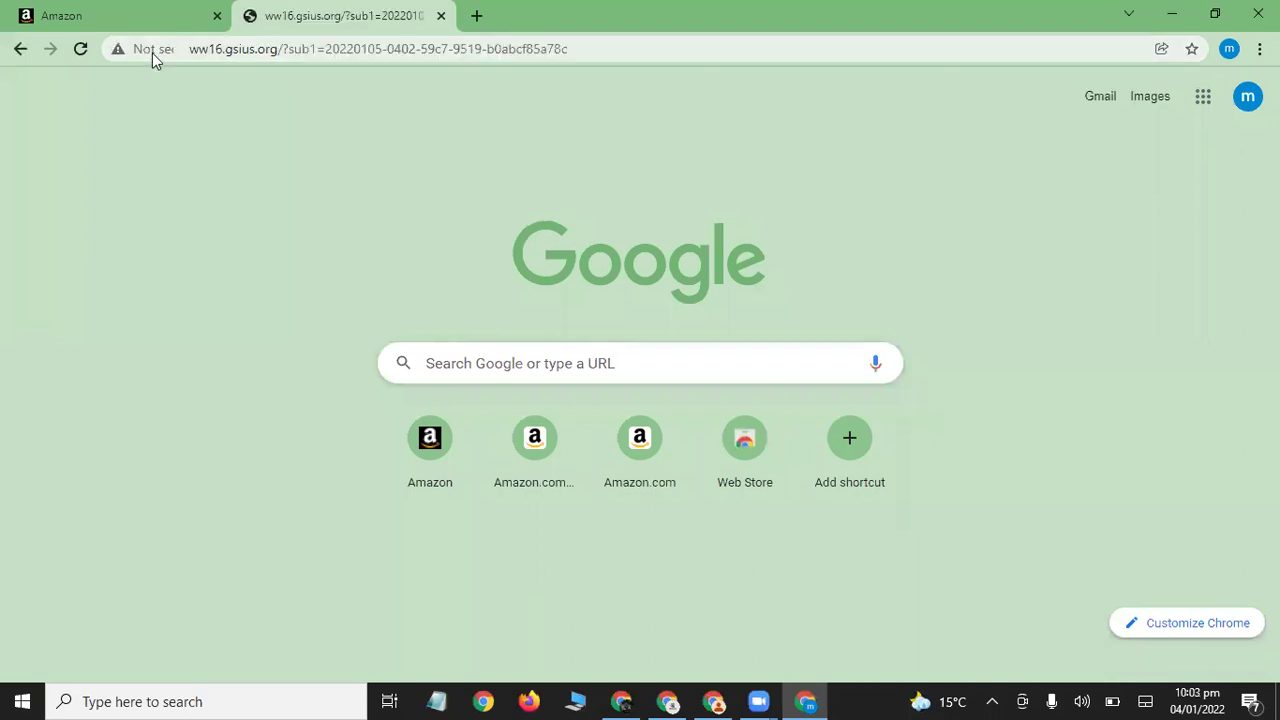
# Open the GS1 US website at gs1us.org in the current tab.
pyautogui.click(152, 53)
pyautogui.click(294, 55)
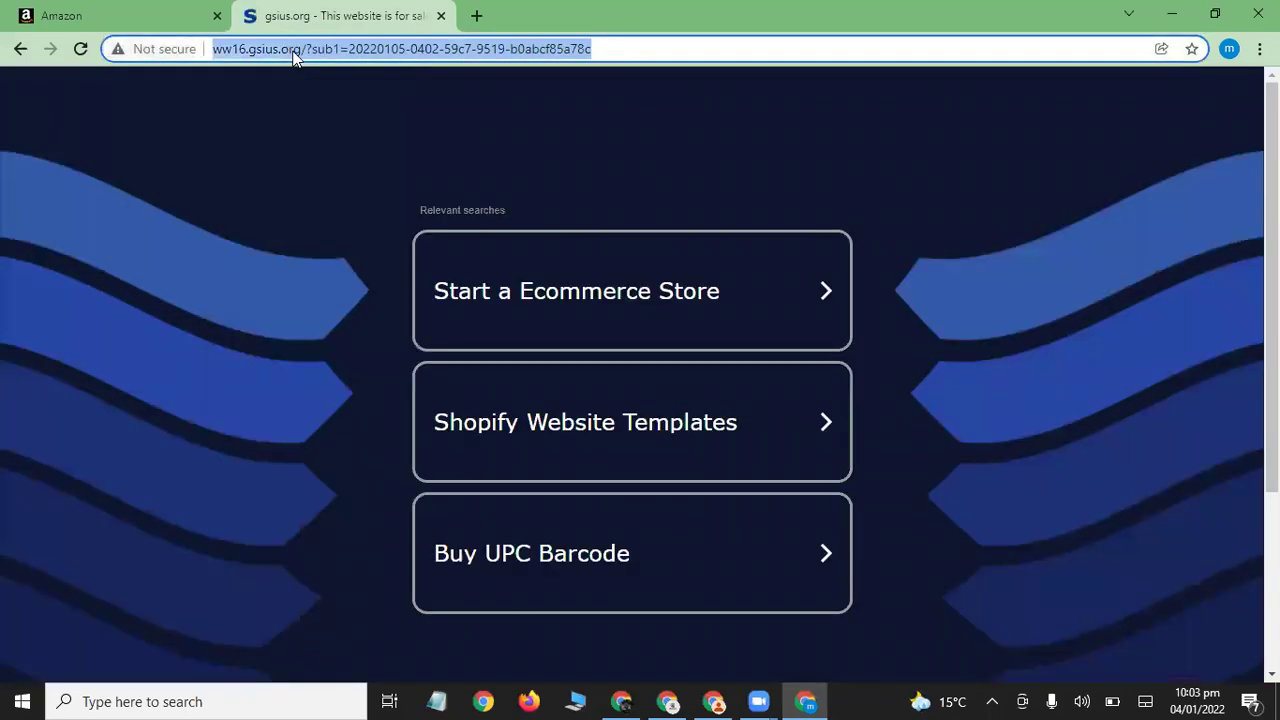
pyautogui.write('gs1')
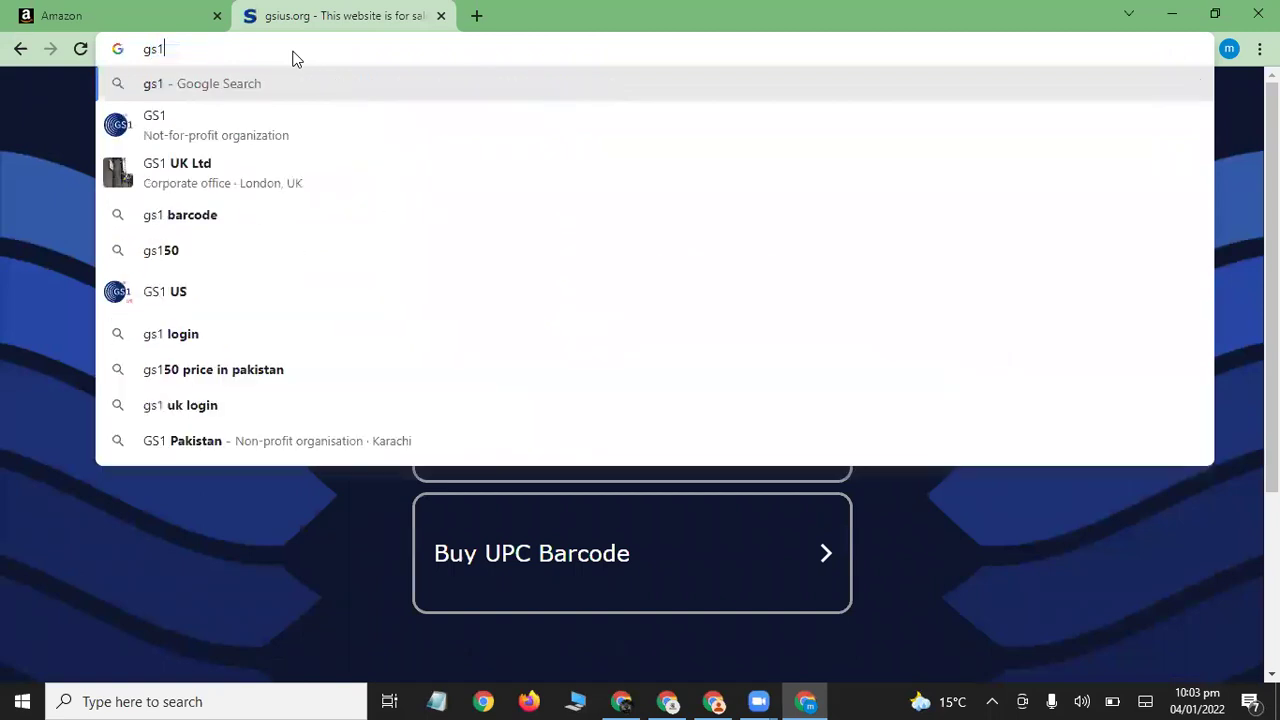
pyautogui.write('us.')
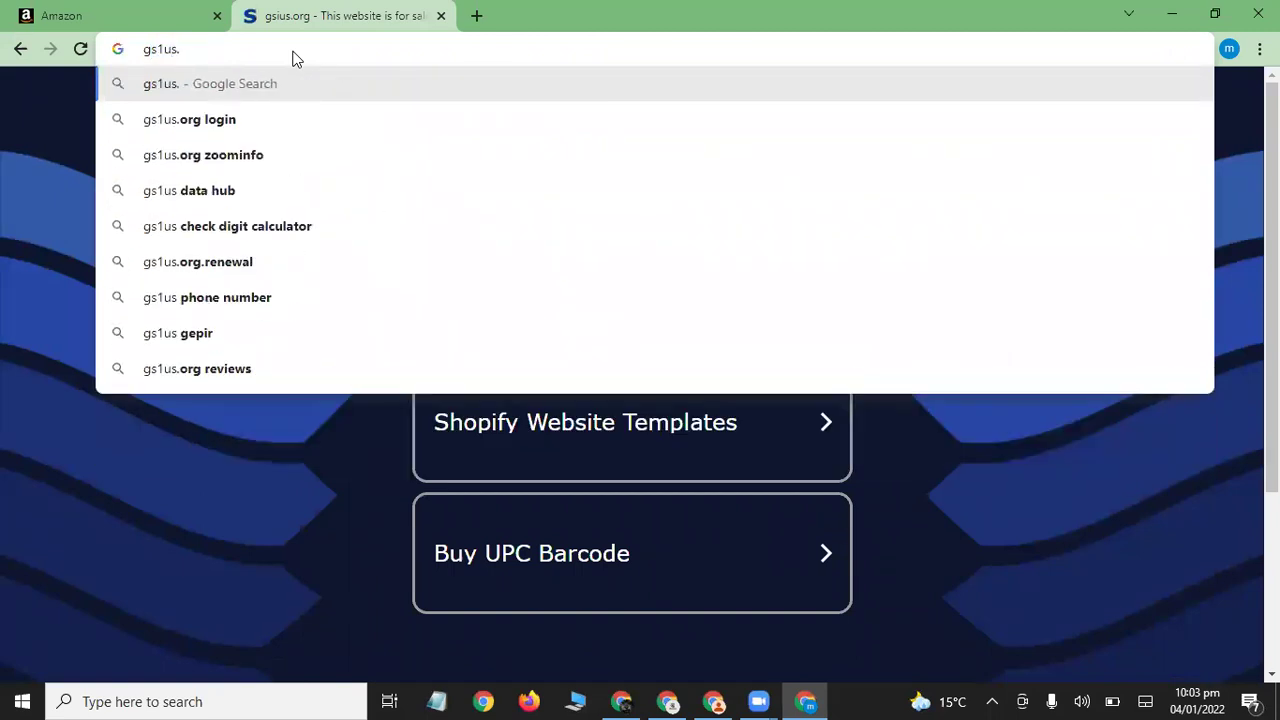
pyautogui.write('org')
pyautogui.press('Return')
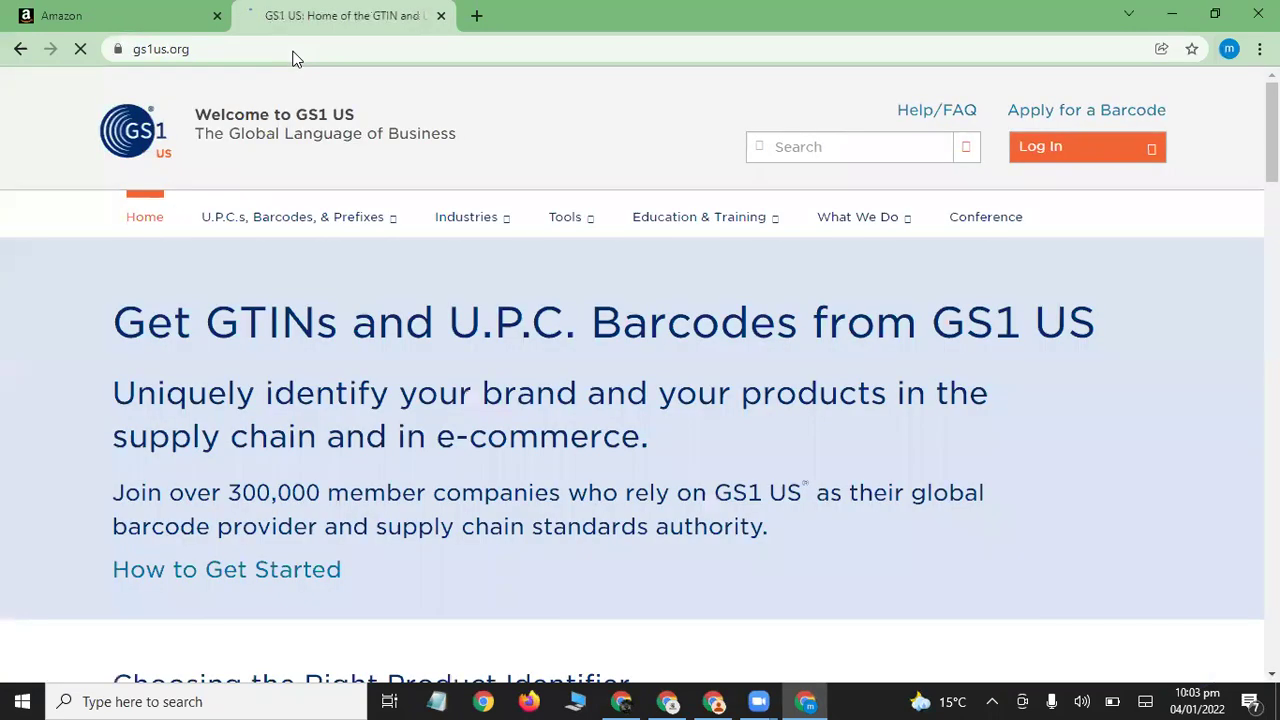
pyautogui.click(1080, 123)
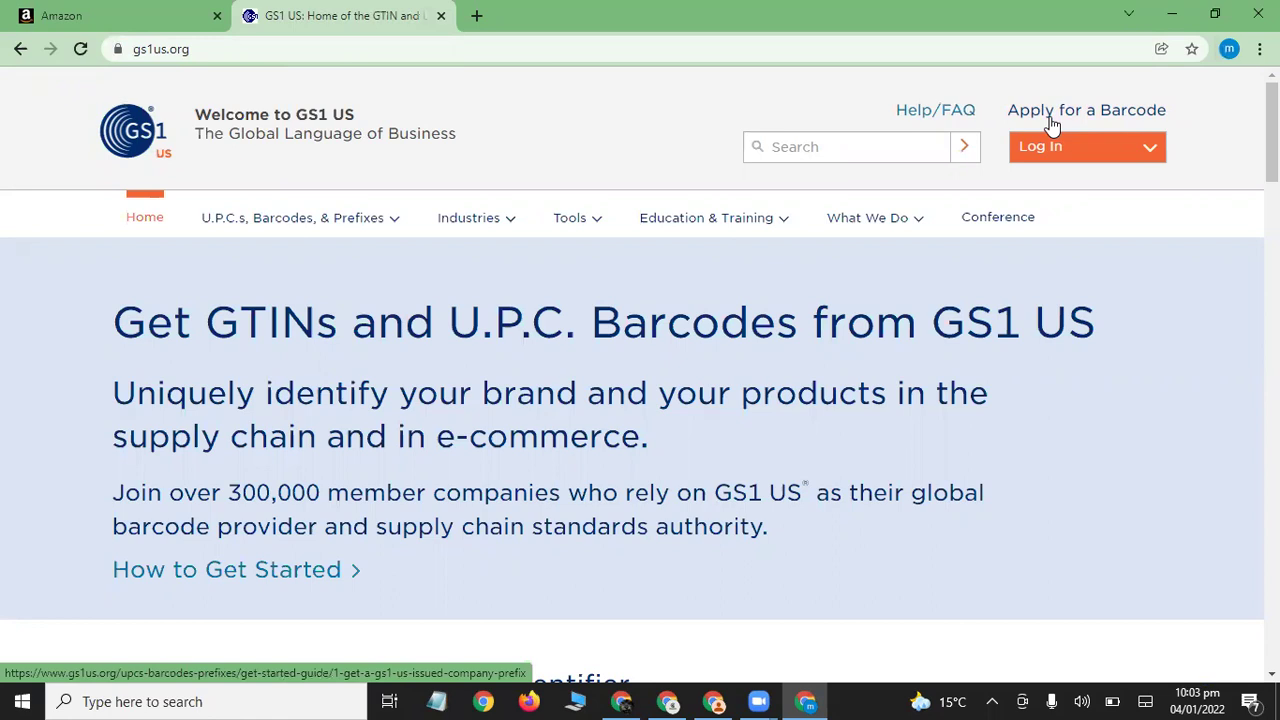
# Switch to the first entry among the other browser profiles.
pyautogui.click(1230, 49)
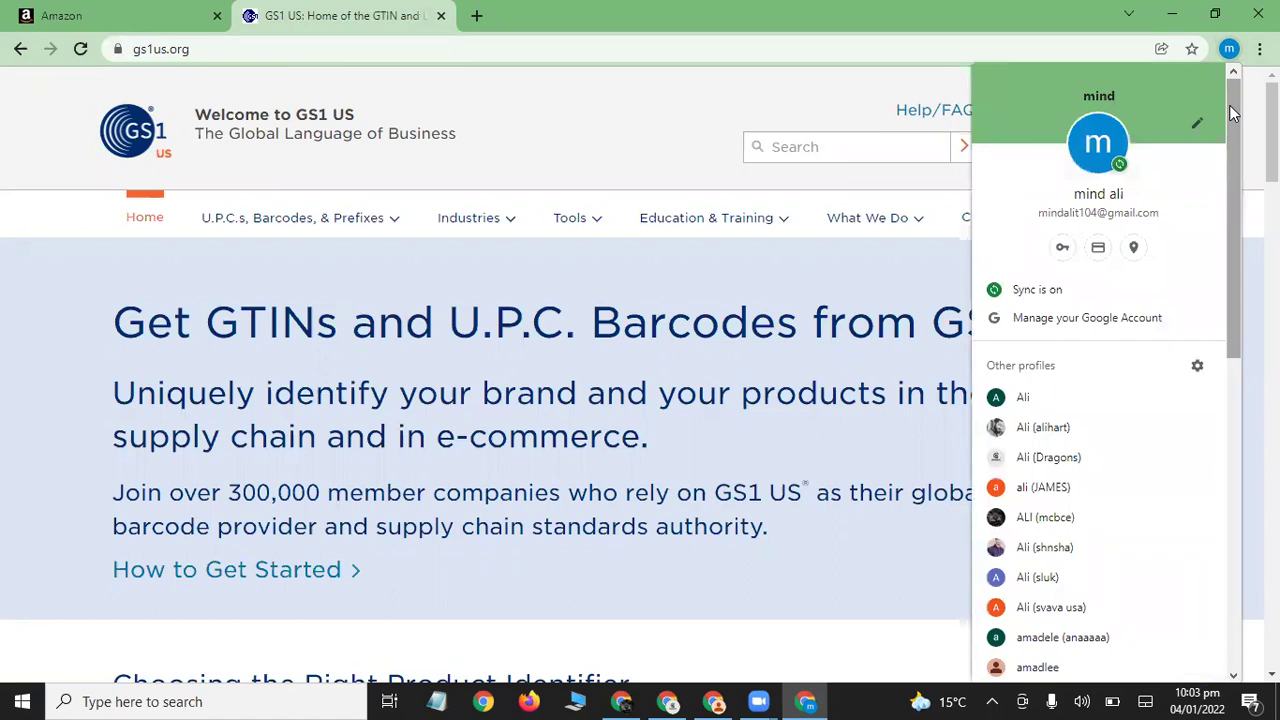
pyautogui.scroll(-1, 1181, 212)
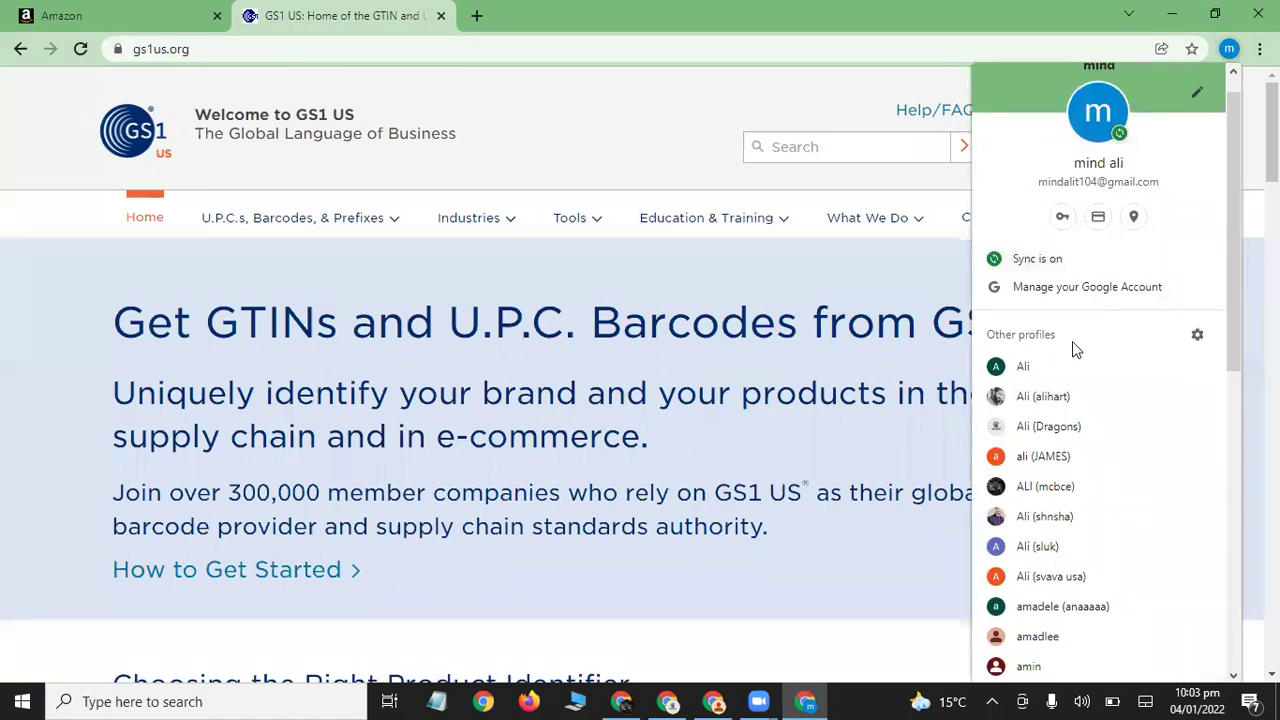
pyautogui.click(1070, 372)
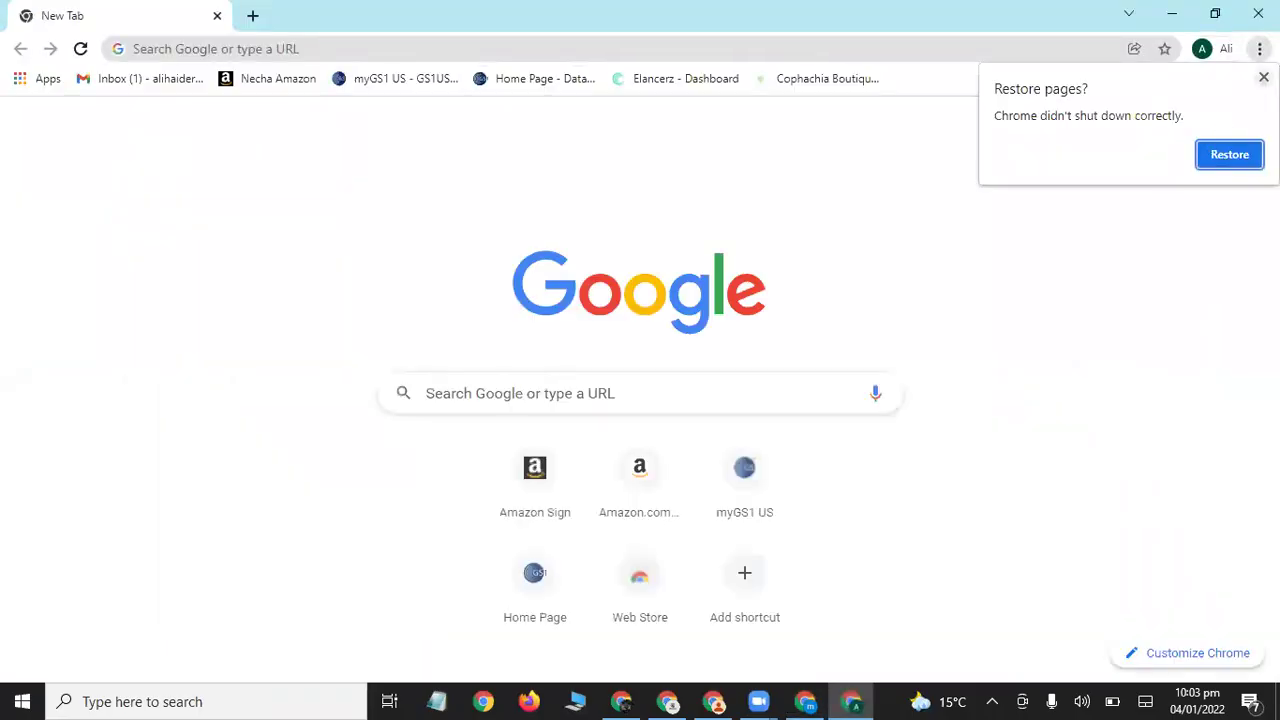
# Open the bookmarked myGS1 US sign-in page and, in a second tab, the bookmarked Data Hub home page.
pyautogui.click(422, 92)
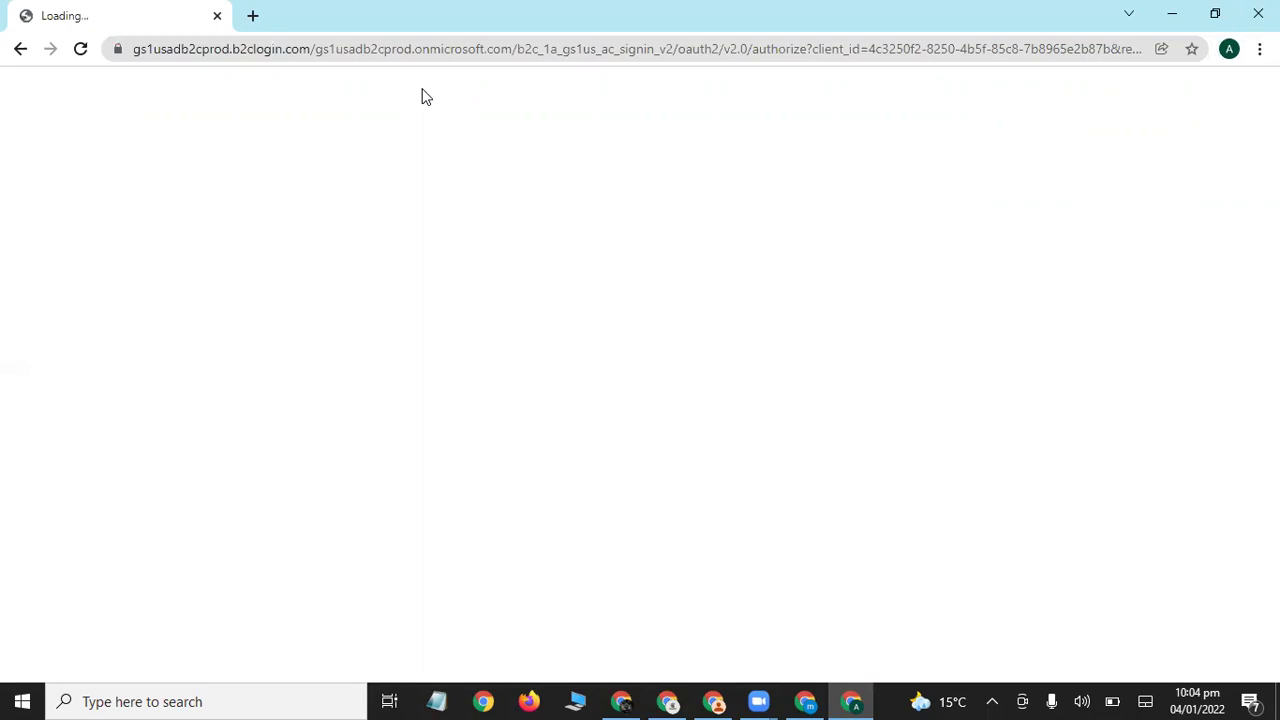
pyautogui.click(84, 49)
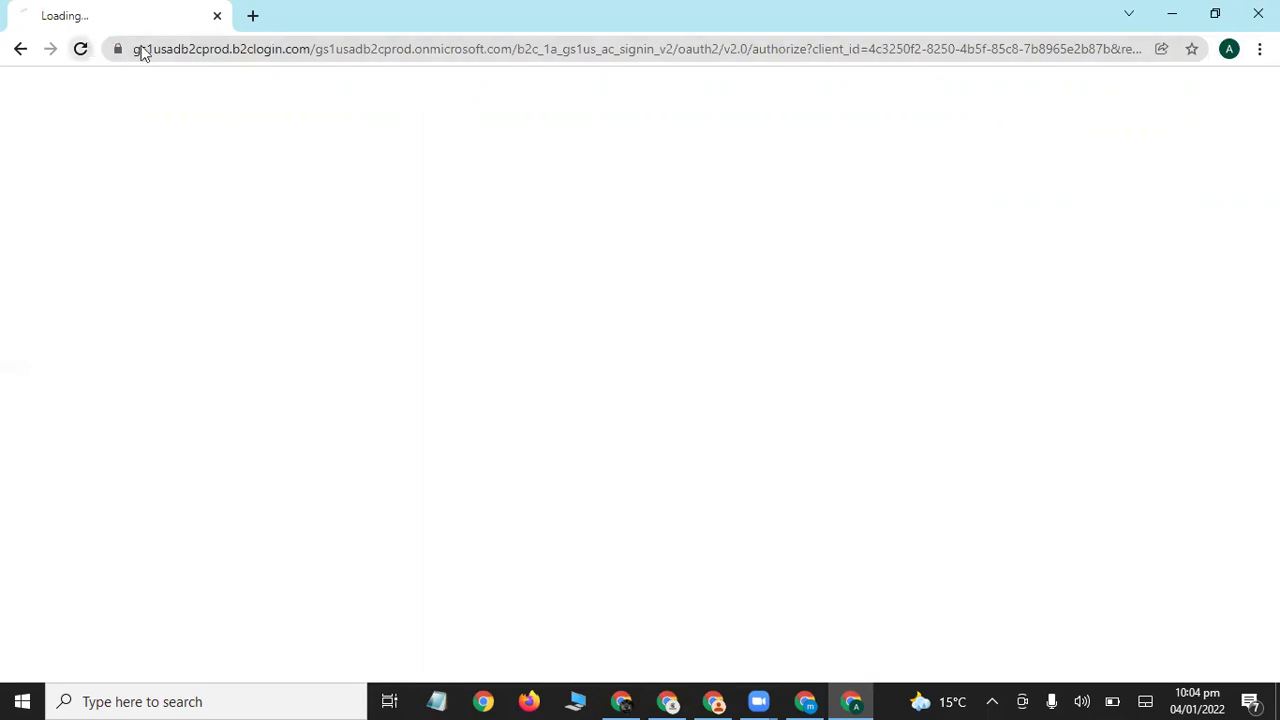
pyautogui.click(252, 15)
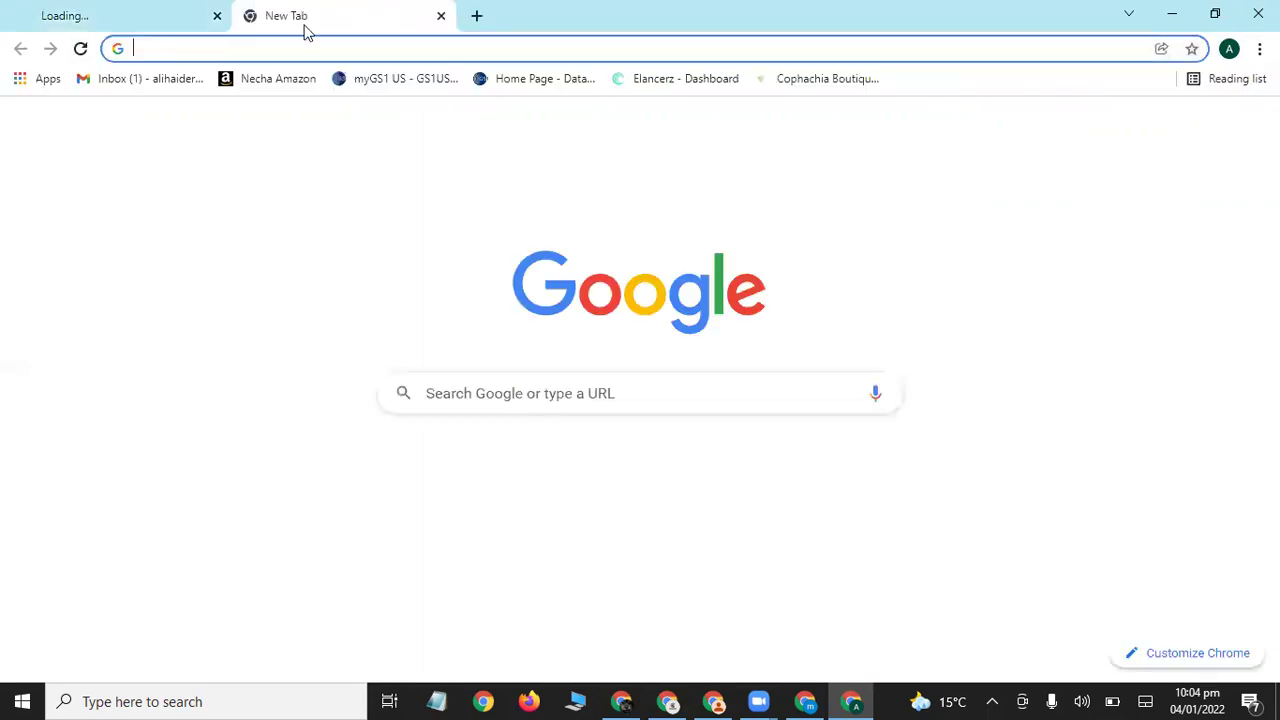
pyautogui.click(547, 79)
pyautogui.click(107, 12)
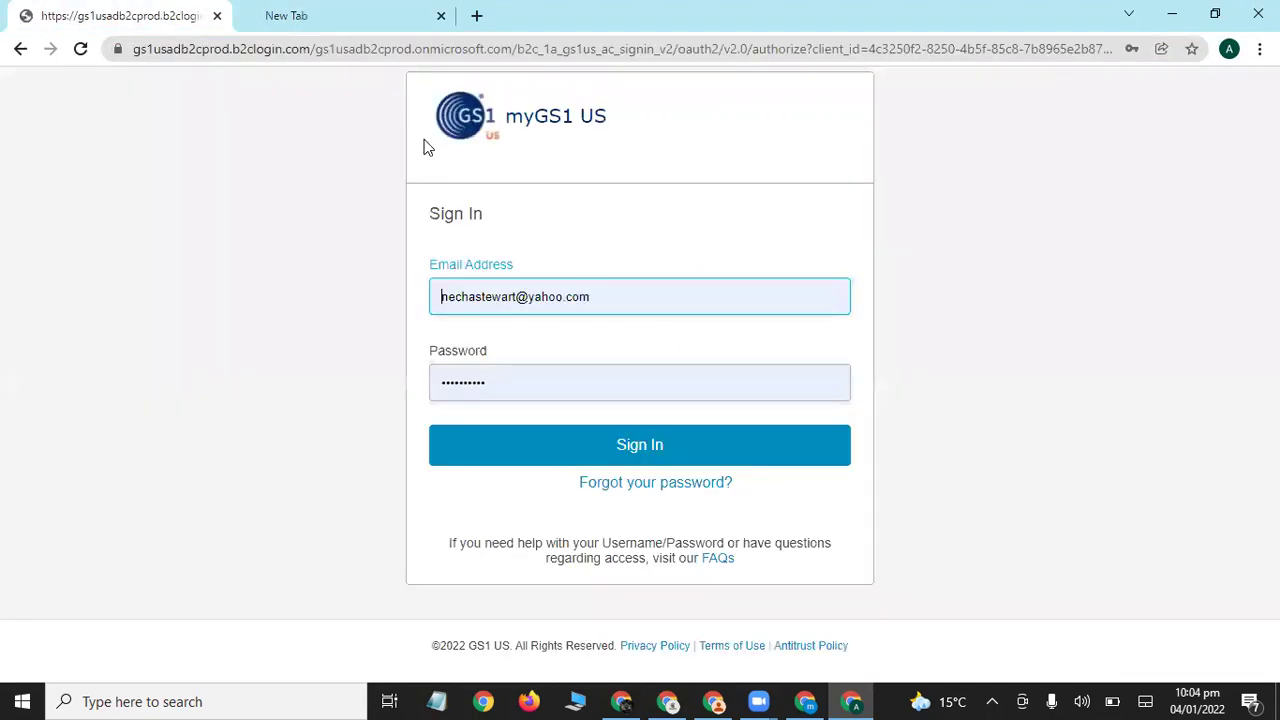
# Sign in to myGS1 US with the saved credentials and close the second tab.
pyautogui.click(633, 454)
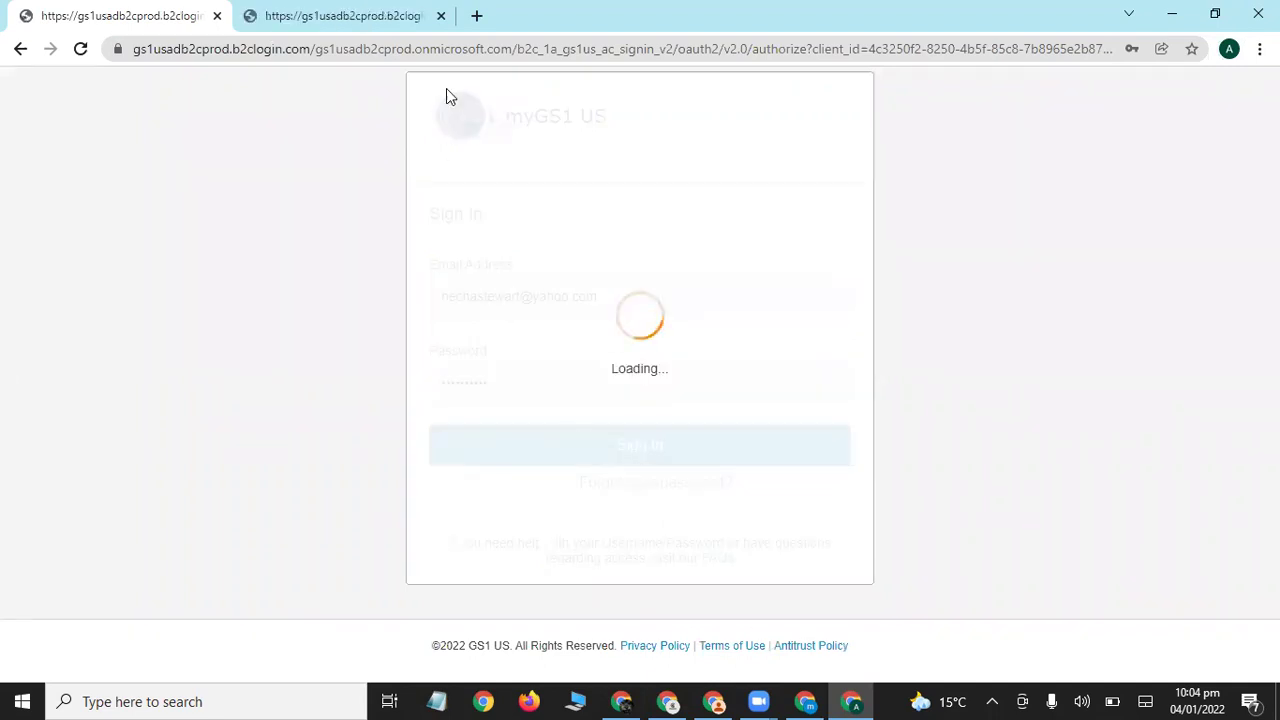
pyautogui.click(440, 15)
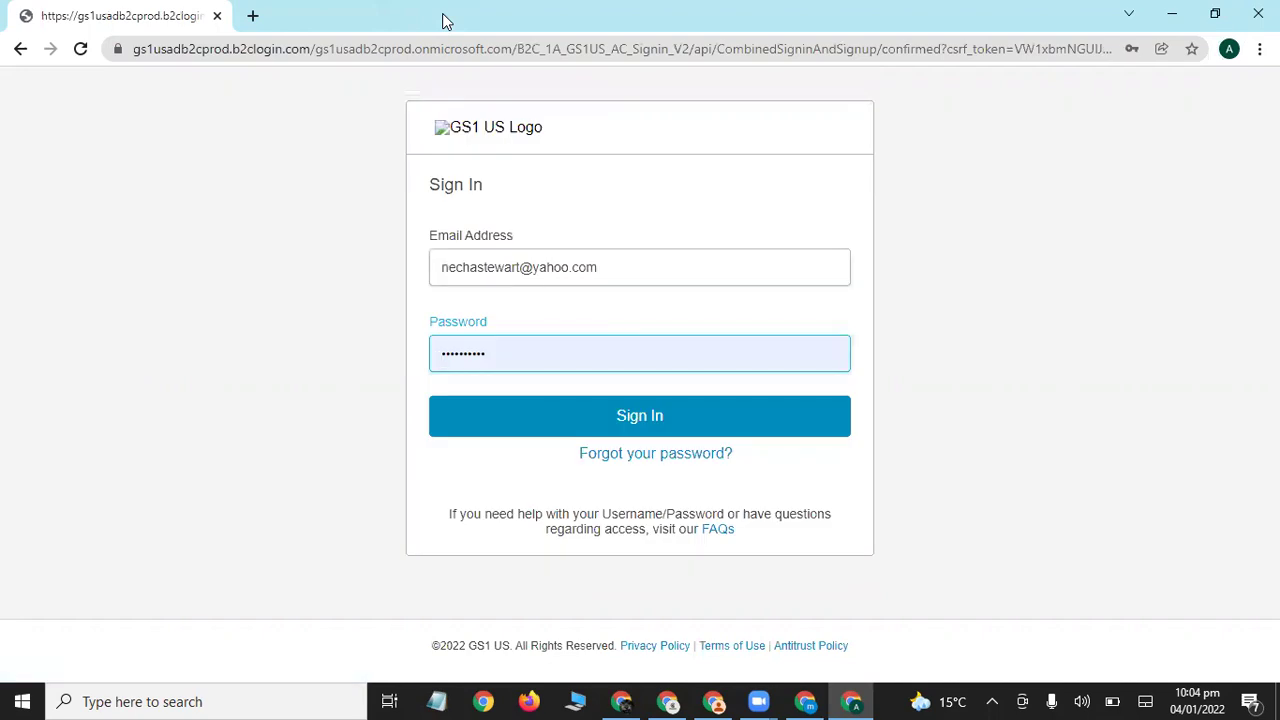
pyautogui.click(683, 438)
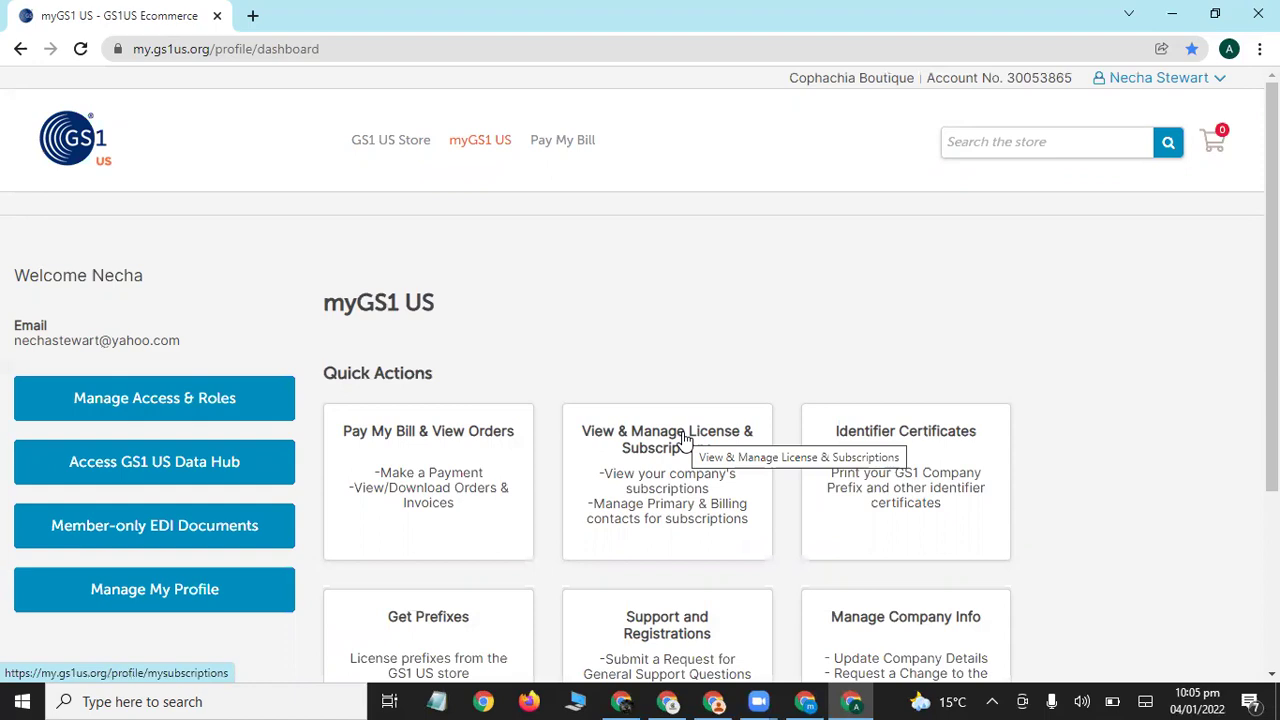
pyautogui.click(883, 462)
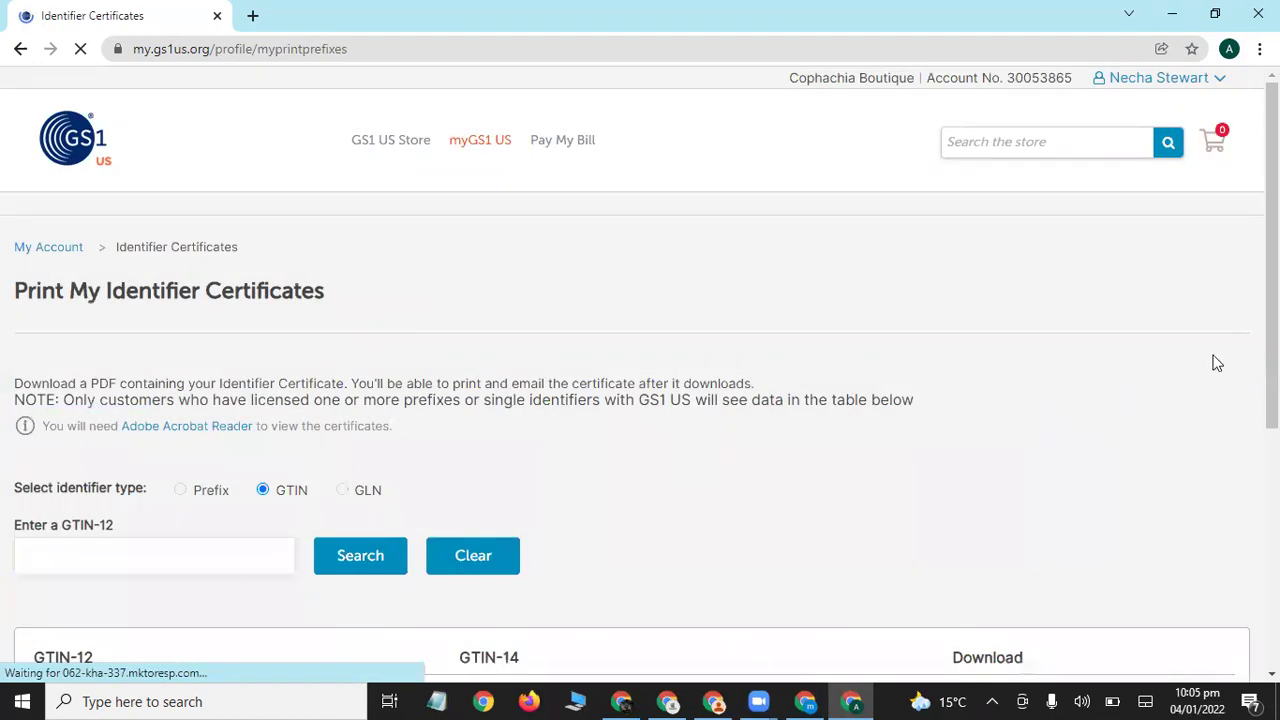
pyautogui.scroll(-4, 551, 376)
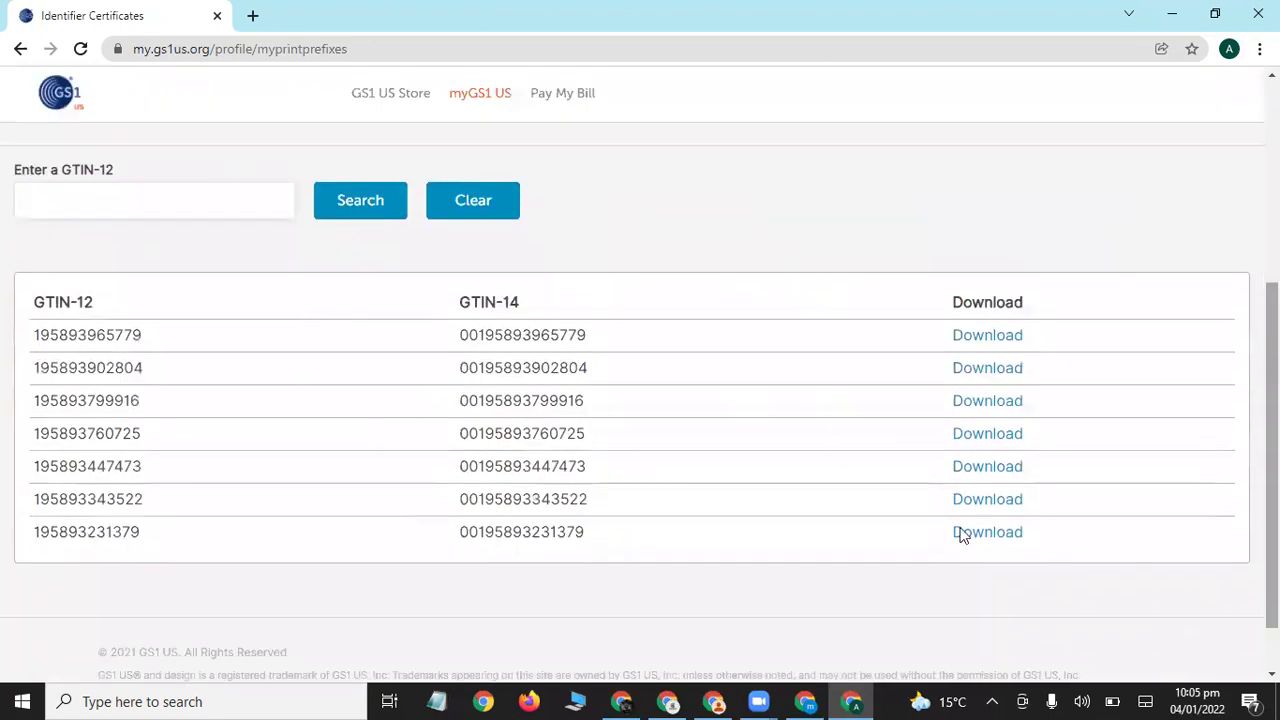
pyautogui.click(985, 337)
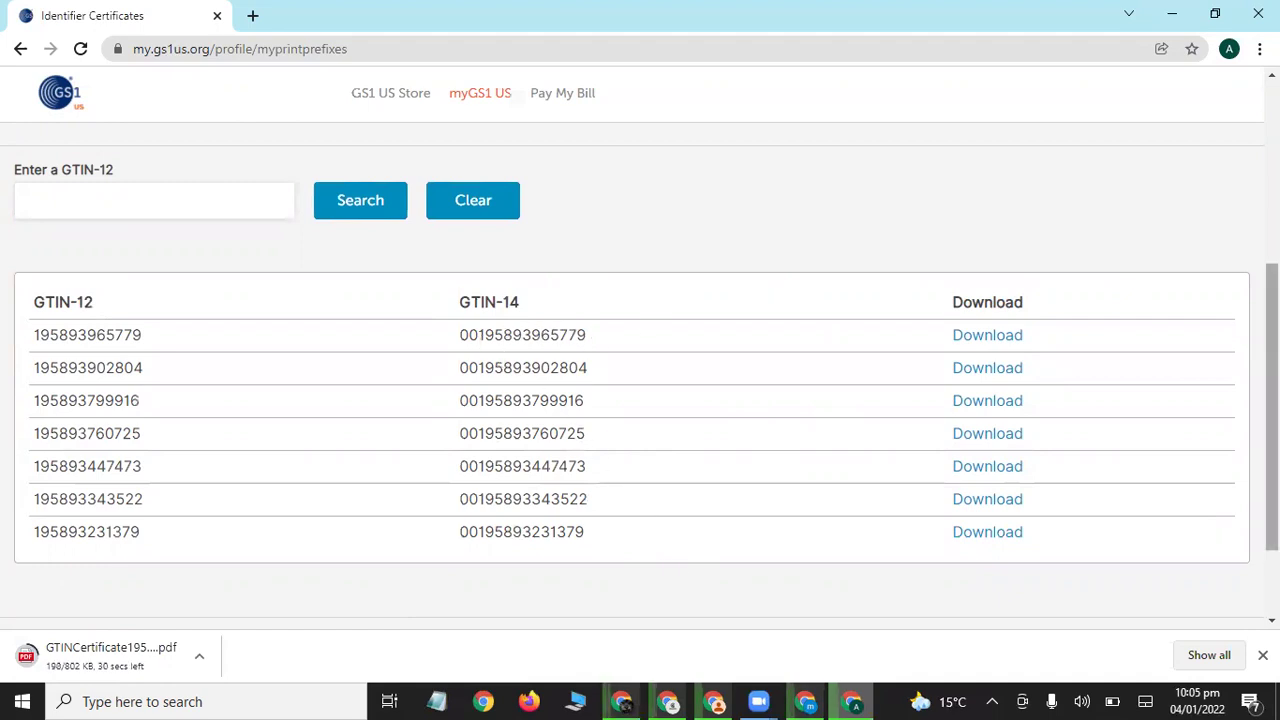
# Open the downloaded GTIN certificate PDF and examine its licensee, U.P.C., issue date and GLN details.
pyautogui.scroll(1, 1272, 350)
pyautogui.scroll(3, 1272, 350)
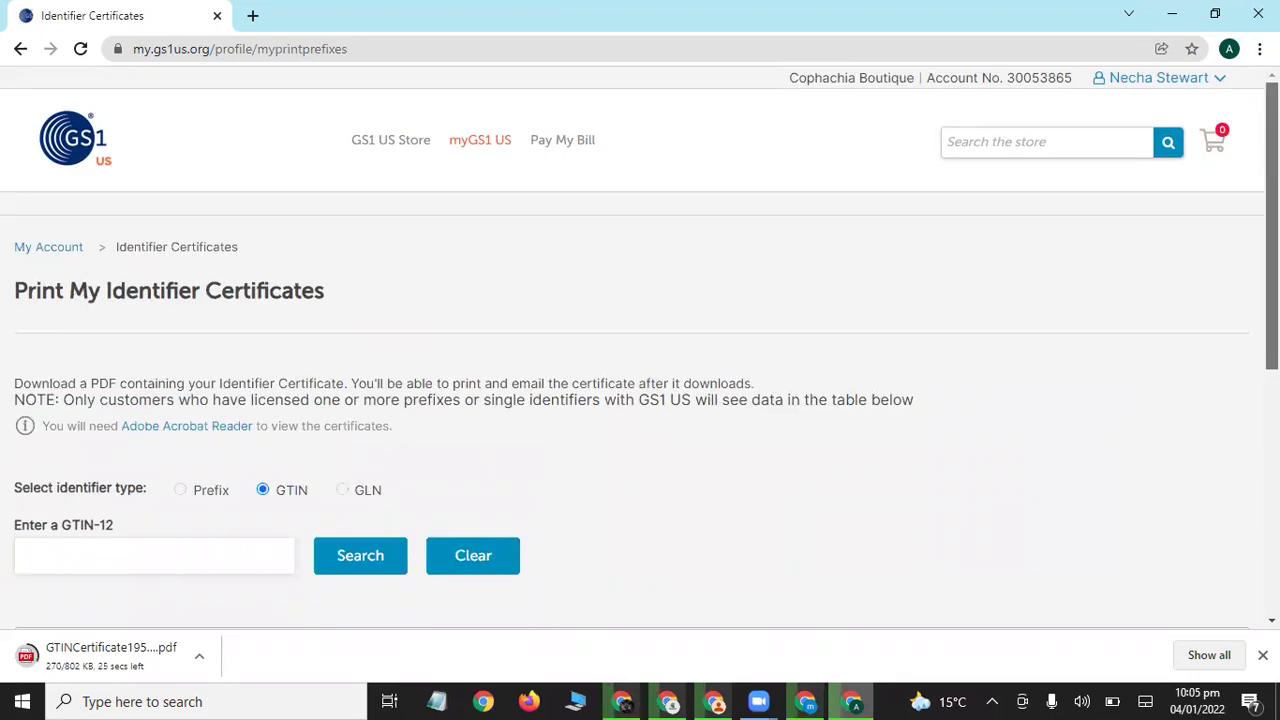
pyautogui.moveTo(1140, 94)
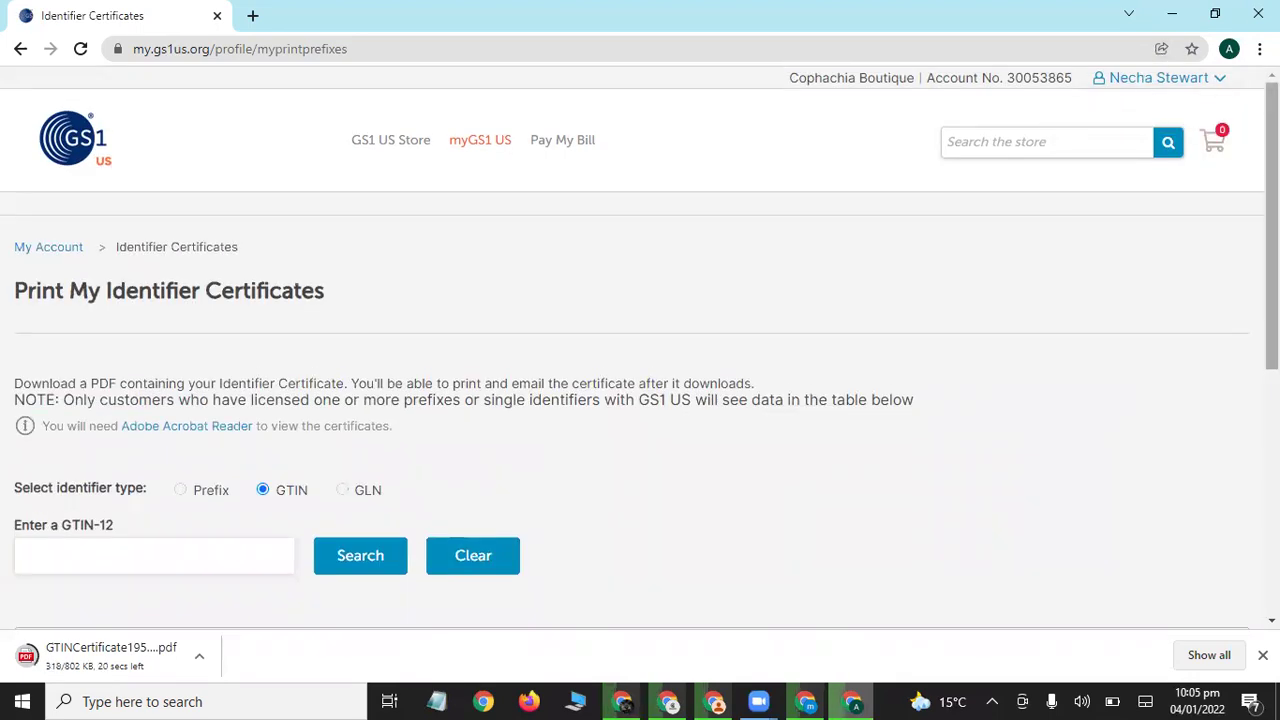
pyautogui.scroll(-4, 1272, 350)
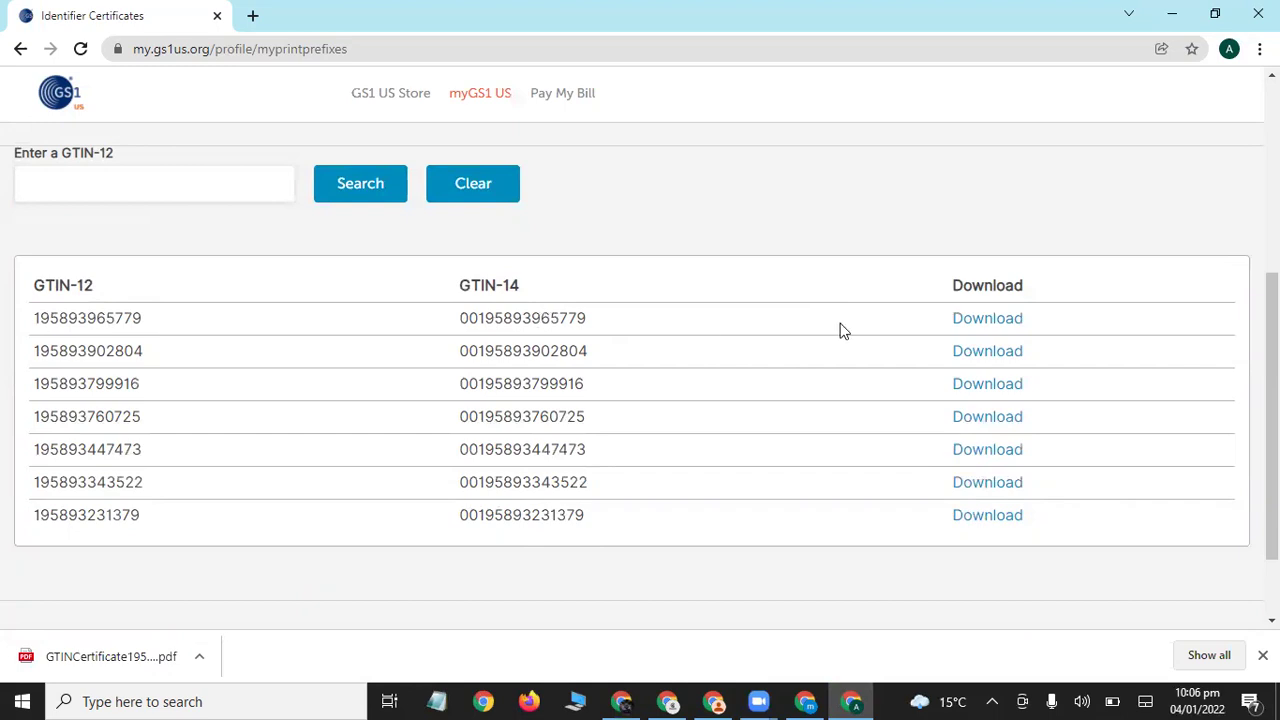
pyautogui.click(117, 676)
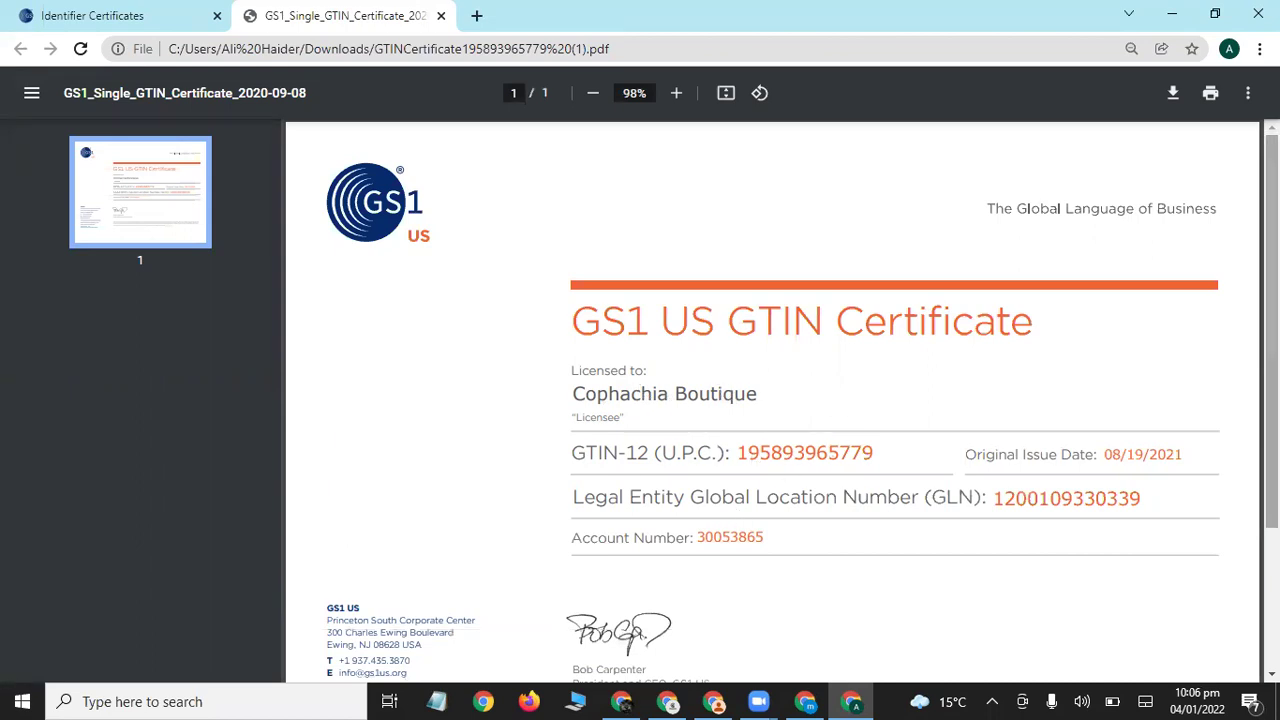
pyautogui.scroll(-1, 773, 401)
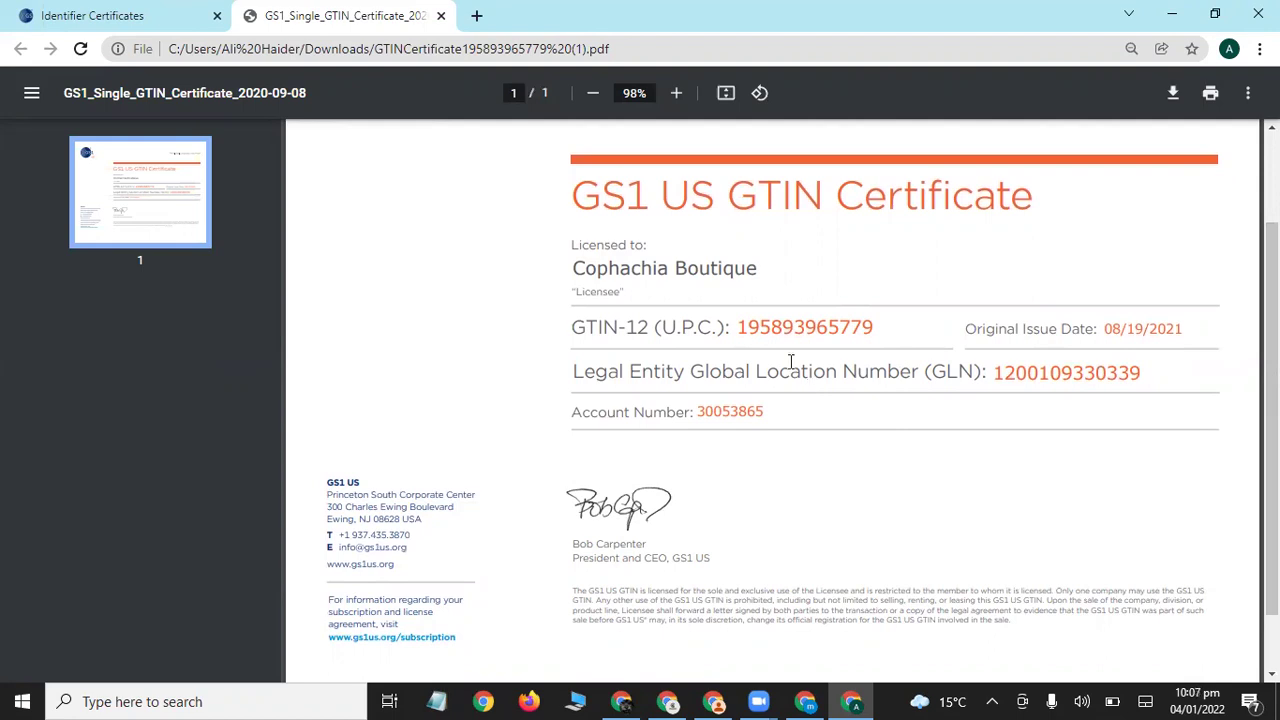
# Open amazon.com in a new tab and search the store for "watches".
pyautogui.click(480, 22)
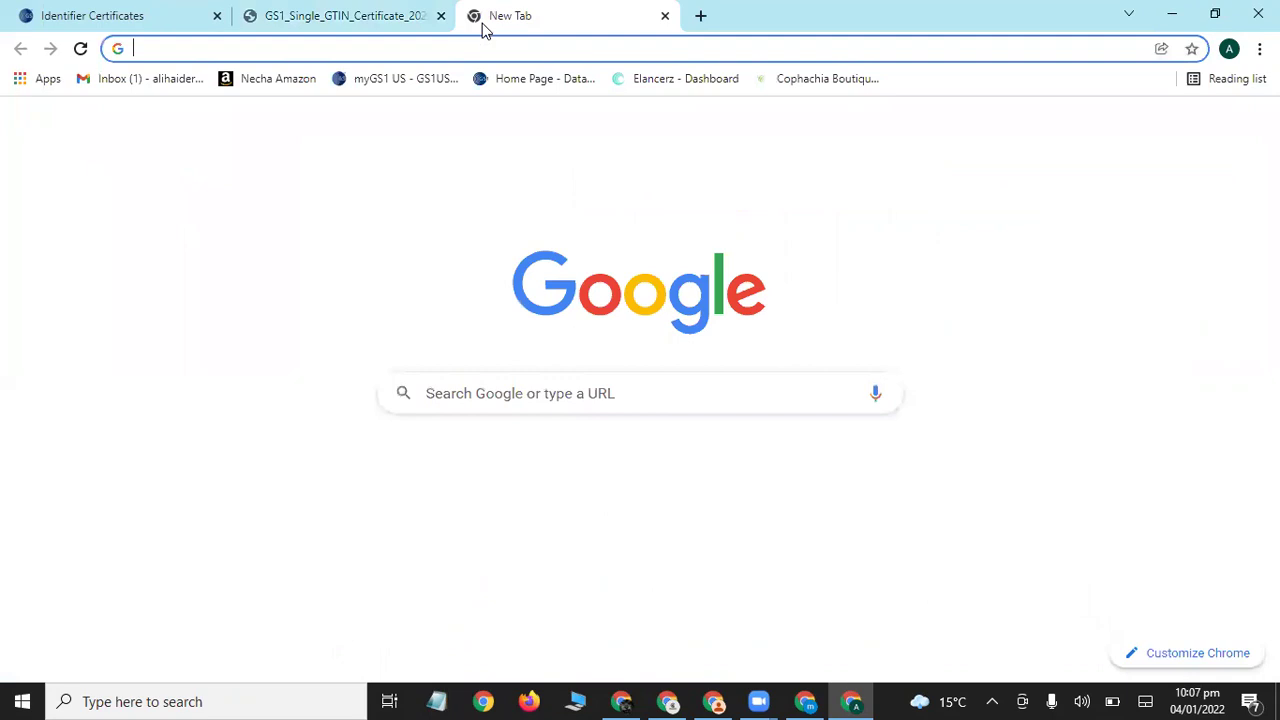
pyautogui.write('ama')
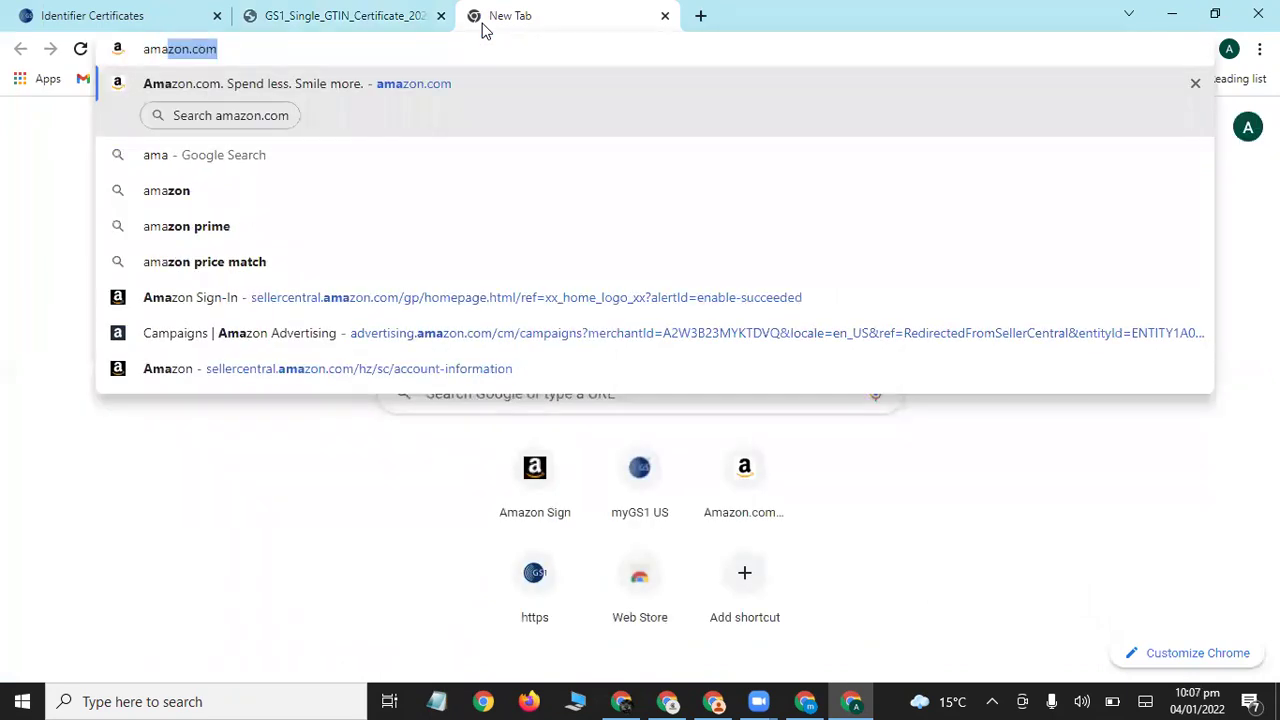
pyautogui.press('Return')
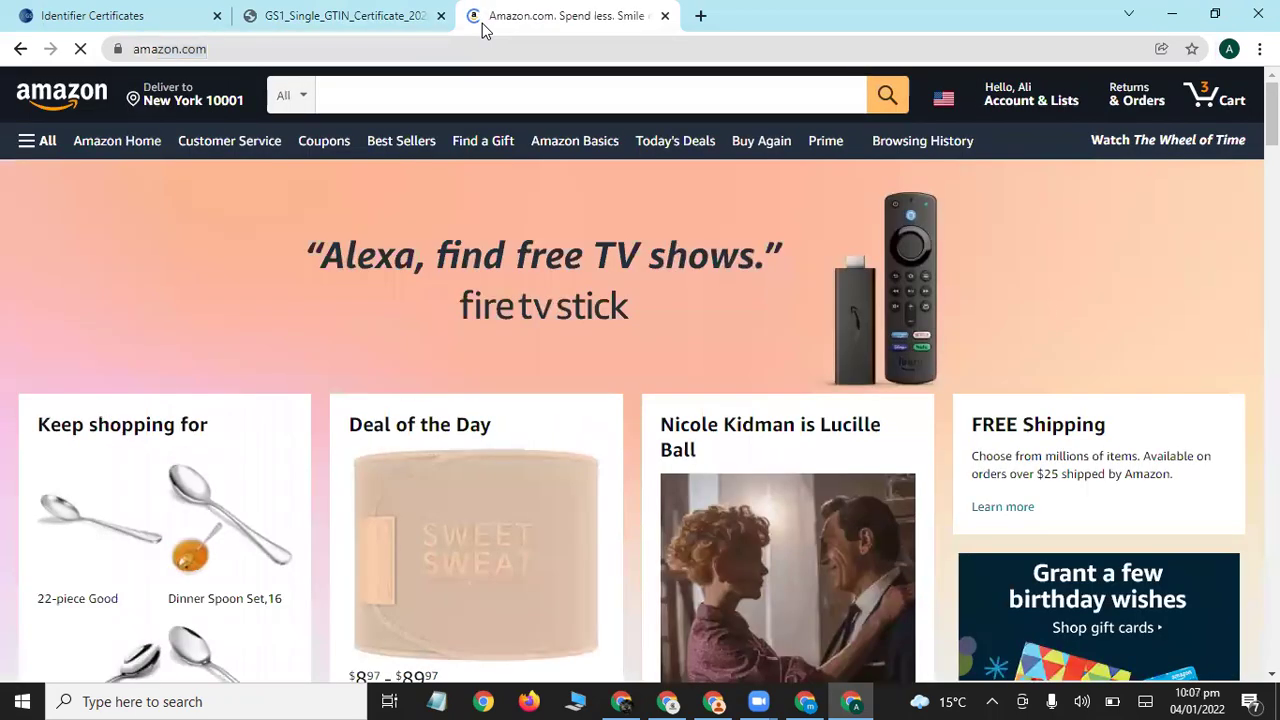
pyautogui.click(410, 90)
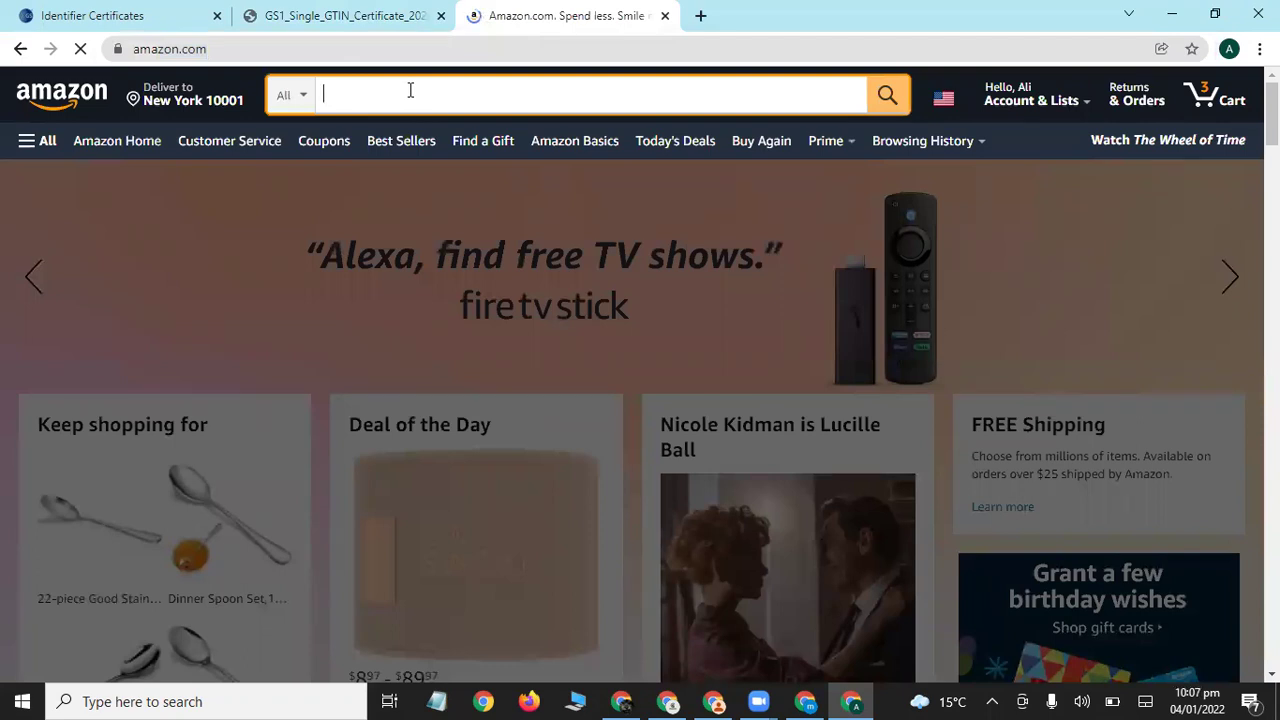
pyautogui.write('watch')
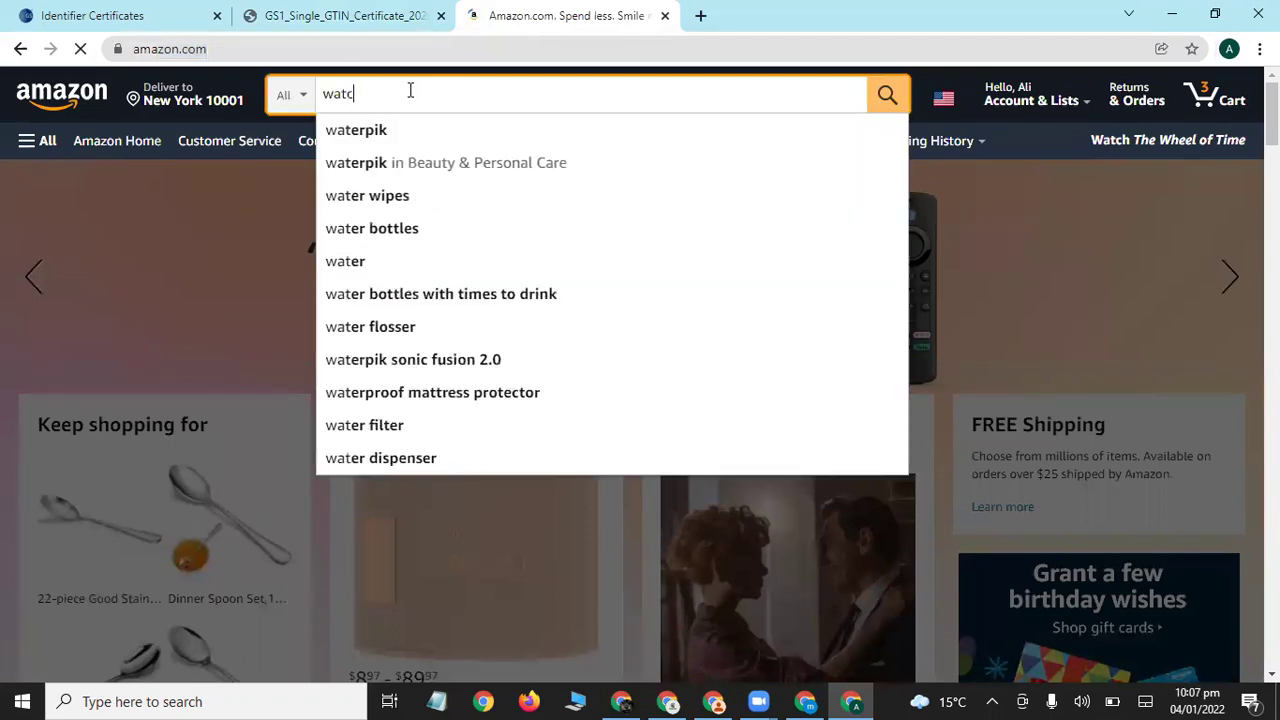
pyautogui.write('es')
pyautogui.press('Return')
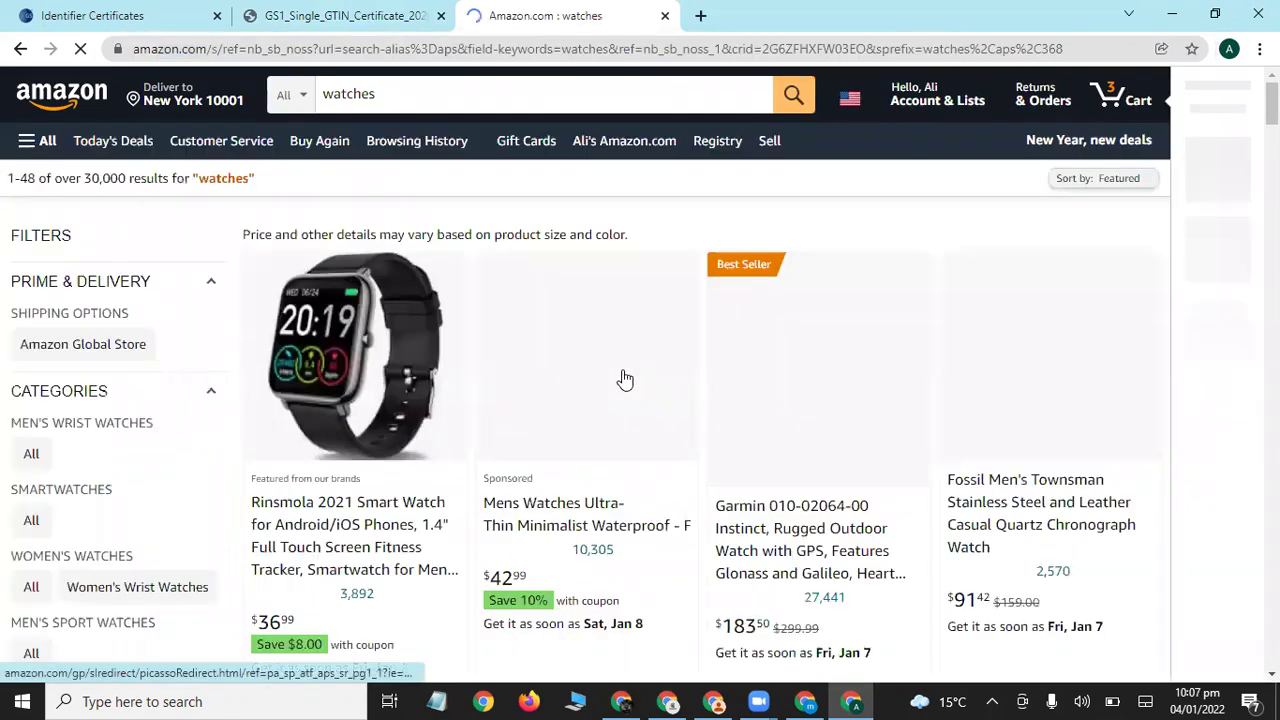
# Open the TOZO S2 Smart Watch listing from the results and inspect its main product image and details.
pyautogui.scroll(-8, 438, 510)
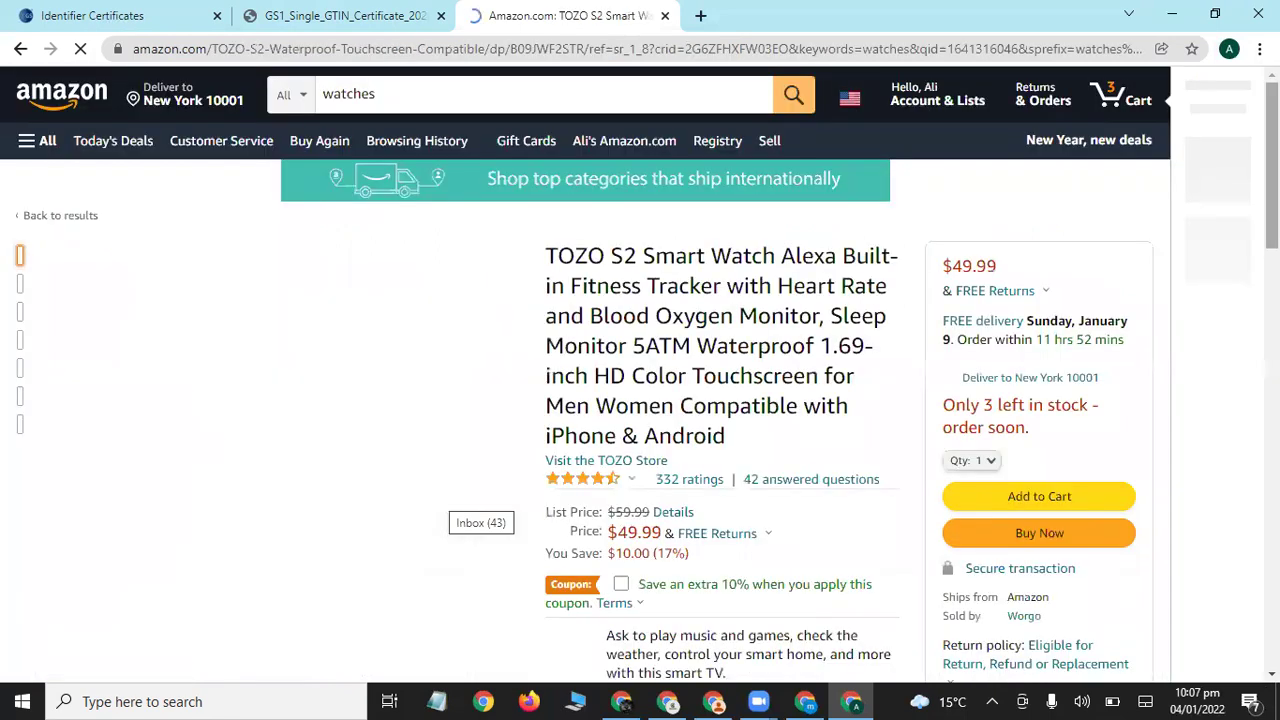
pyautogui.scroll(-5, 1138, 457)
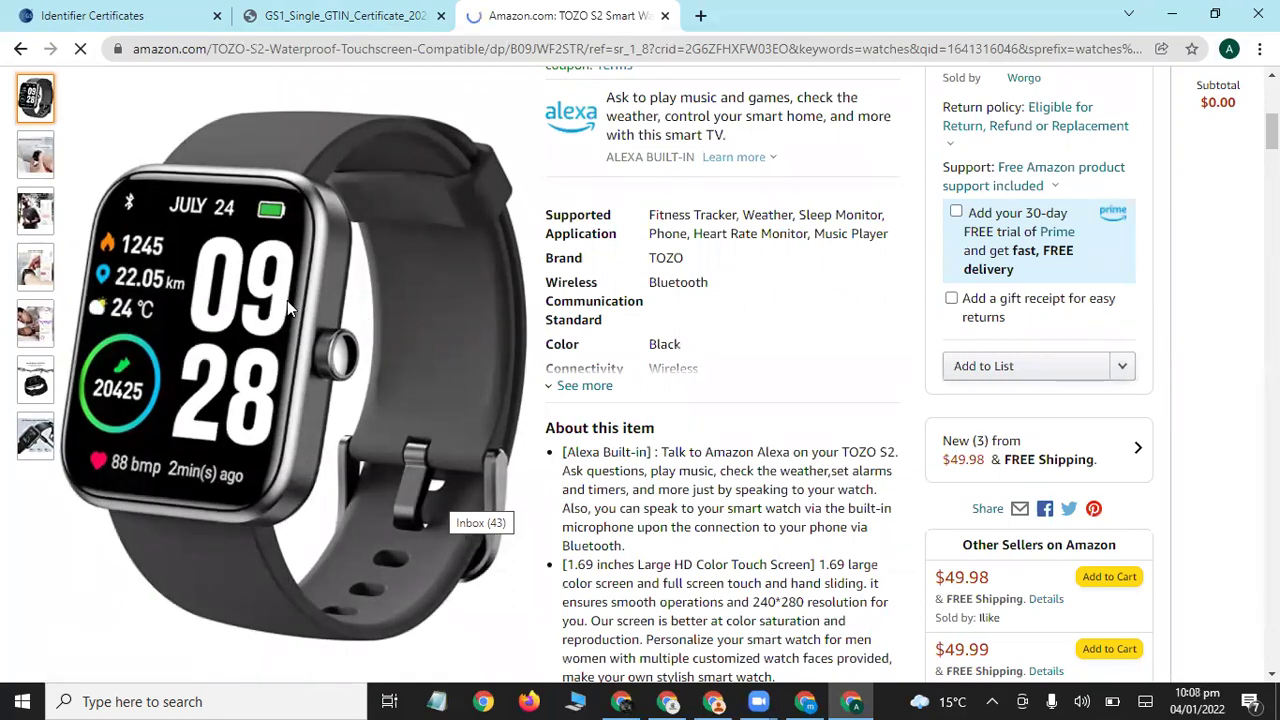
pyautogui.moveTo(287, 323)
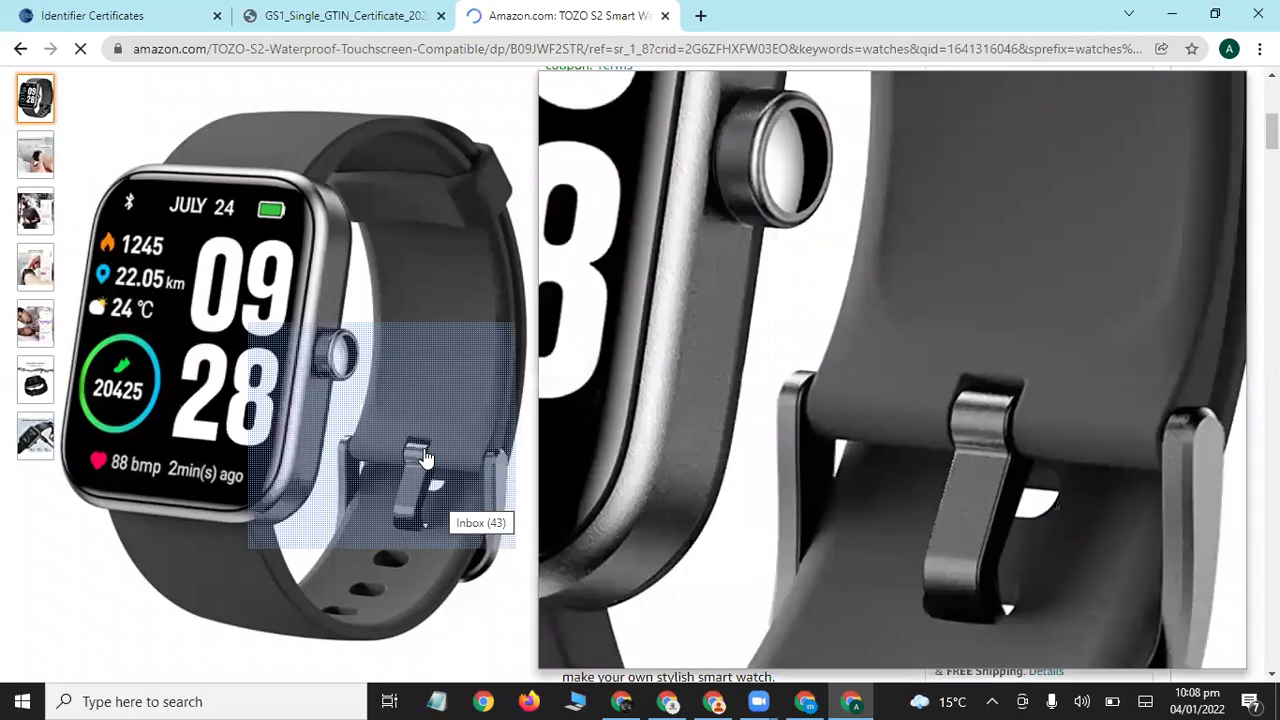
pyautogui.moveTo(425, 462)
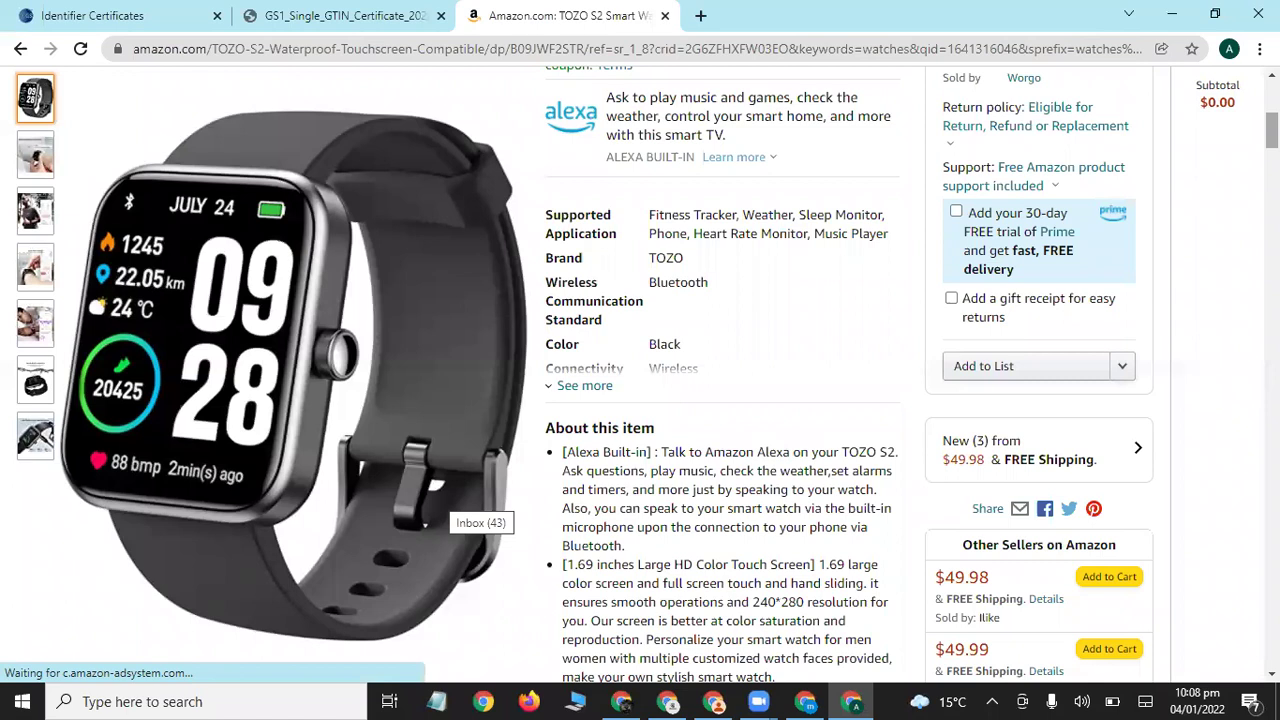
# Examine the TOZO S2 listing's item details and other sellers, opening and closing the list of new offers from $49.98.
pyautogui.scroll(-4, 1125, 195)
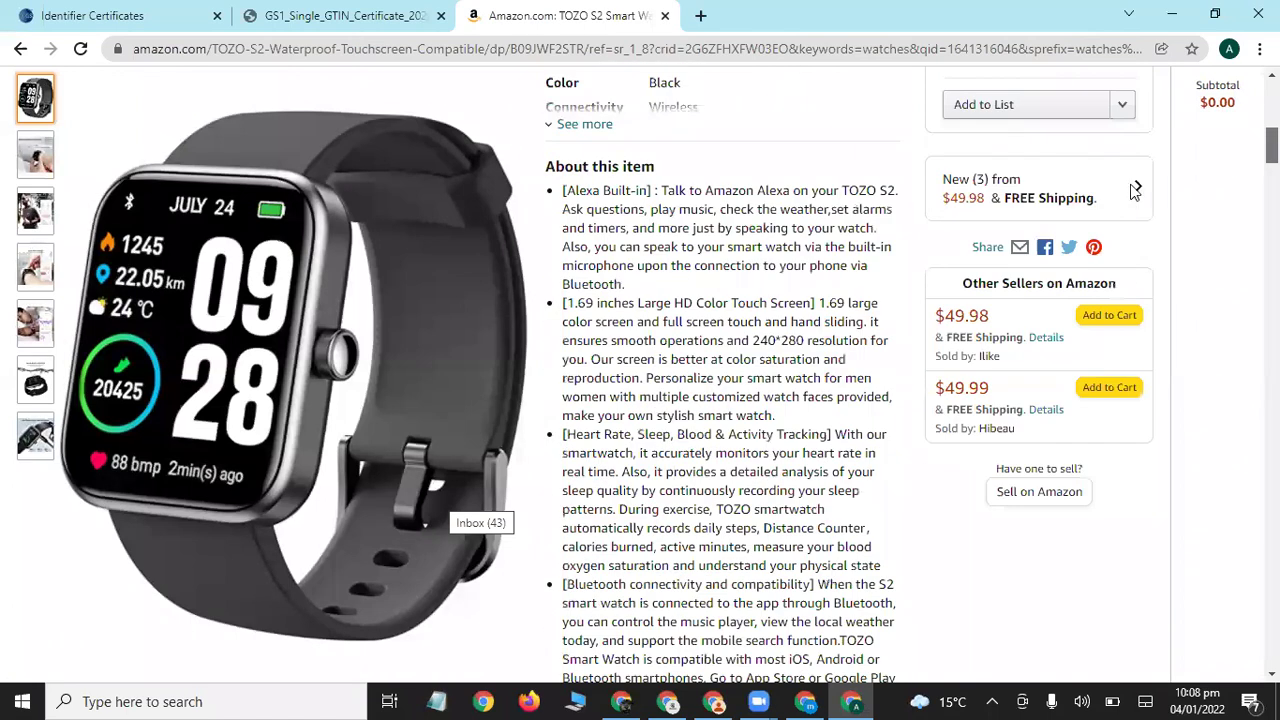
pyautogui.scroll(-1, 1110, 195)
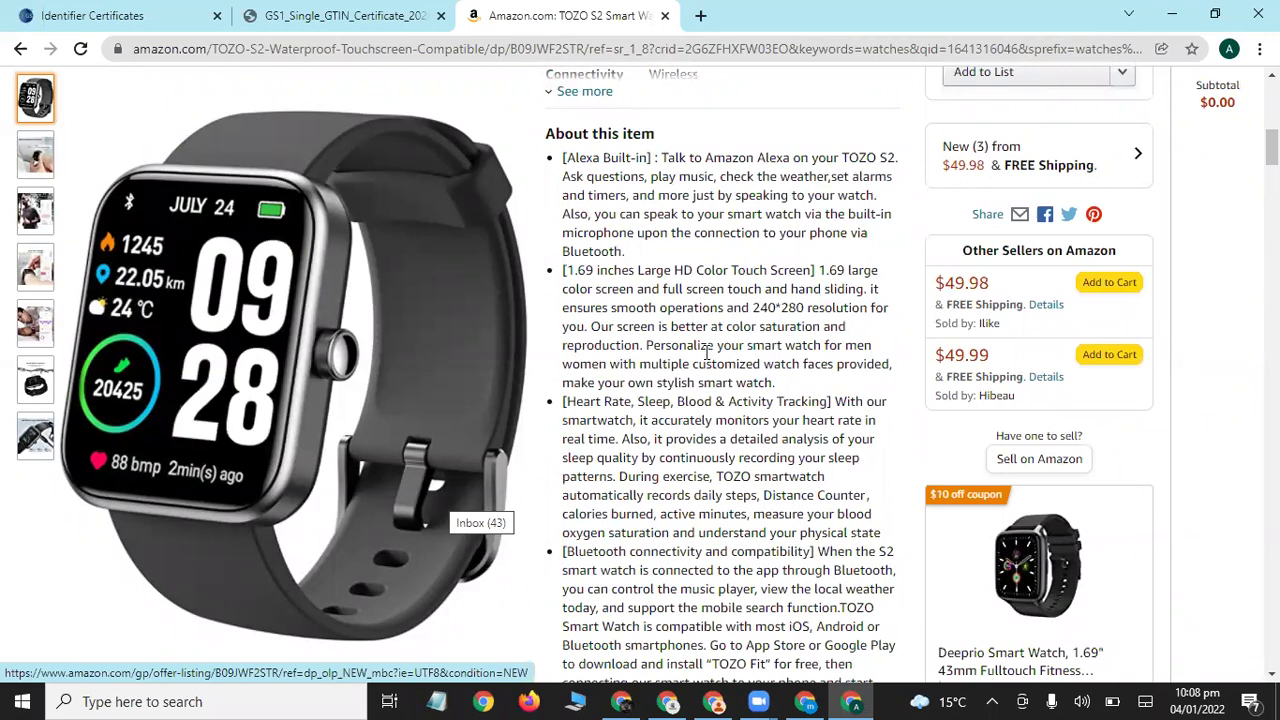
pyautogui.click(1110, 164)
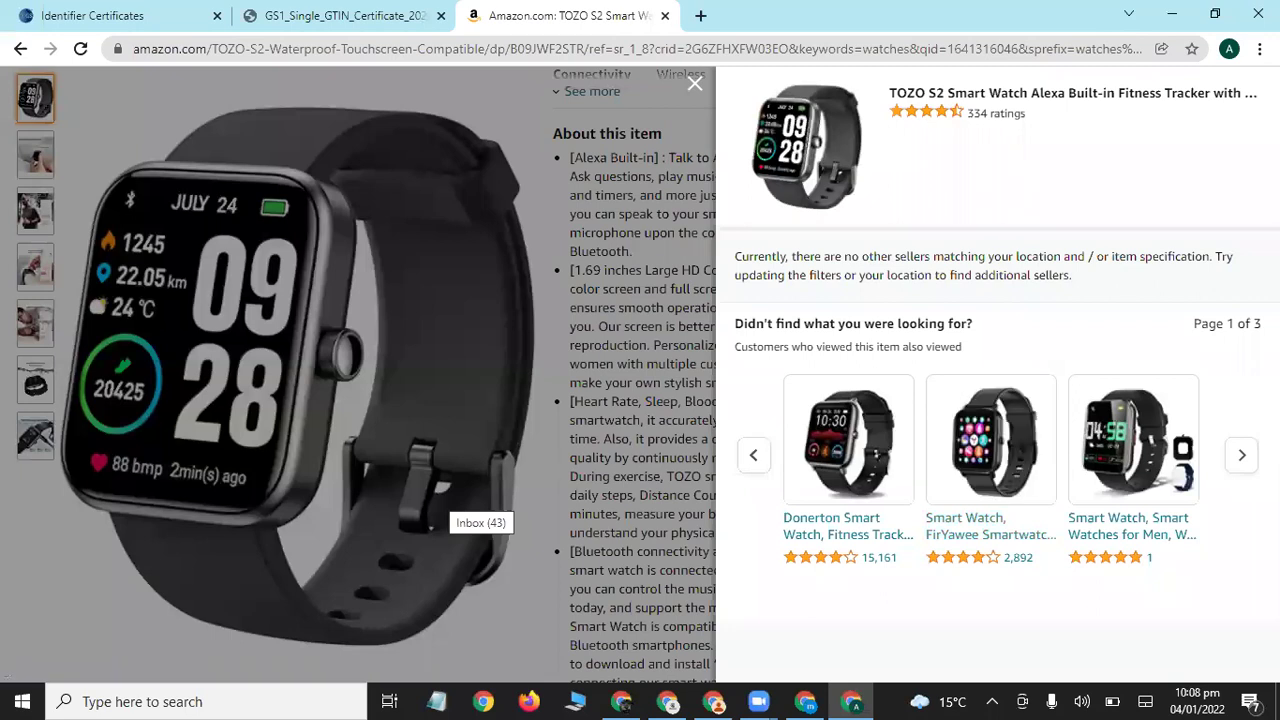
pyautogui.click(699, 88)
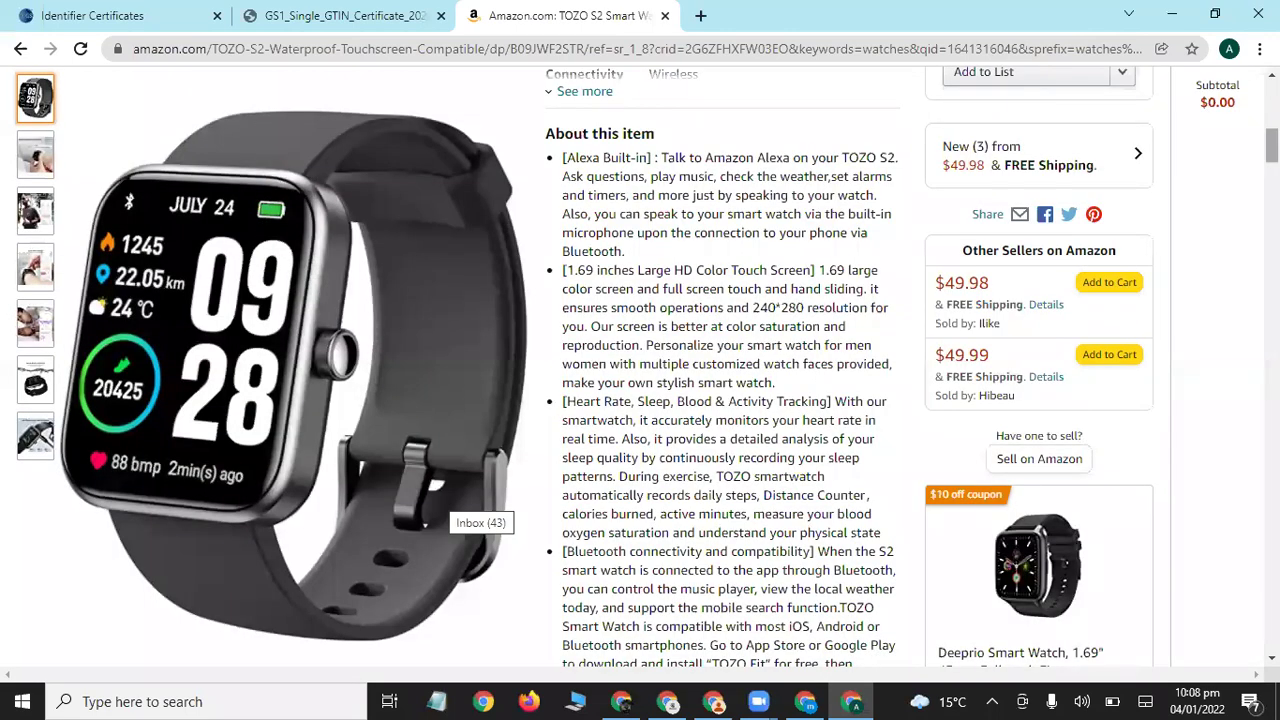
pyautogui.scroll(5, 720, 370)
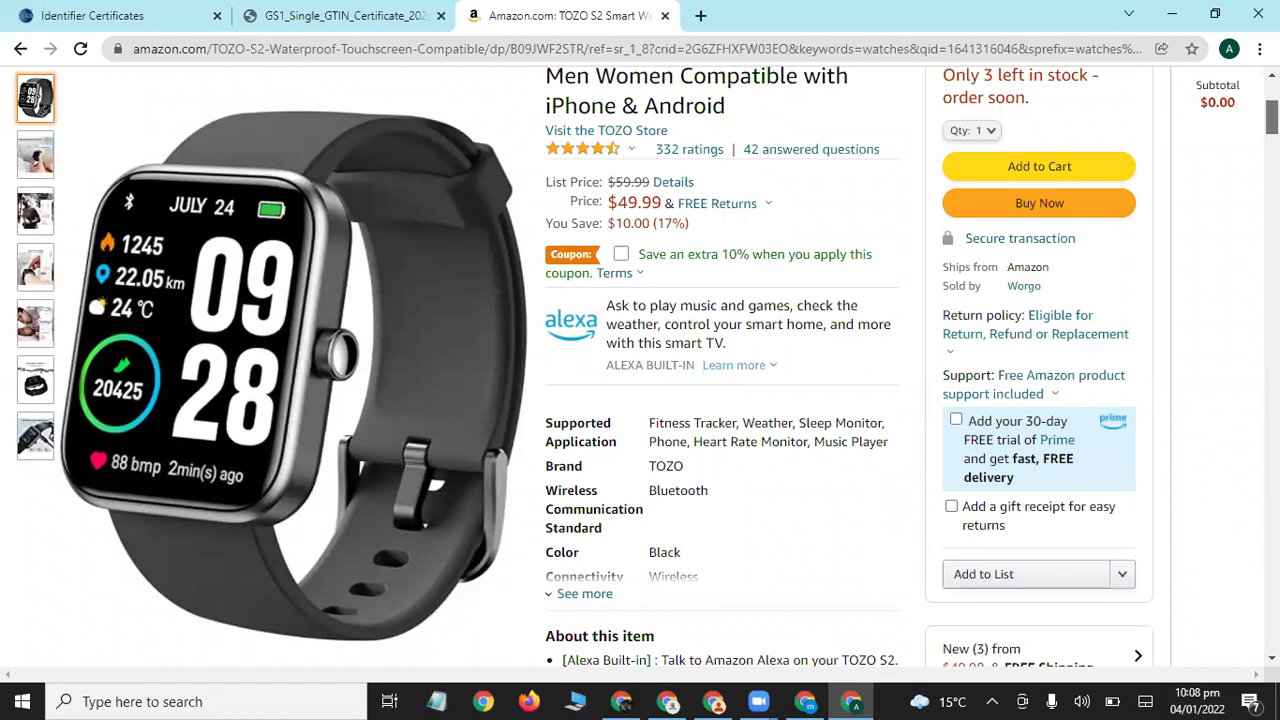
pyautogui.scroll(3, 640, 370)
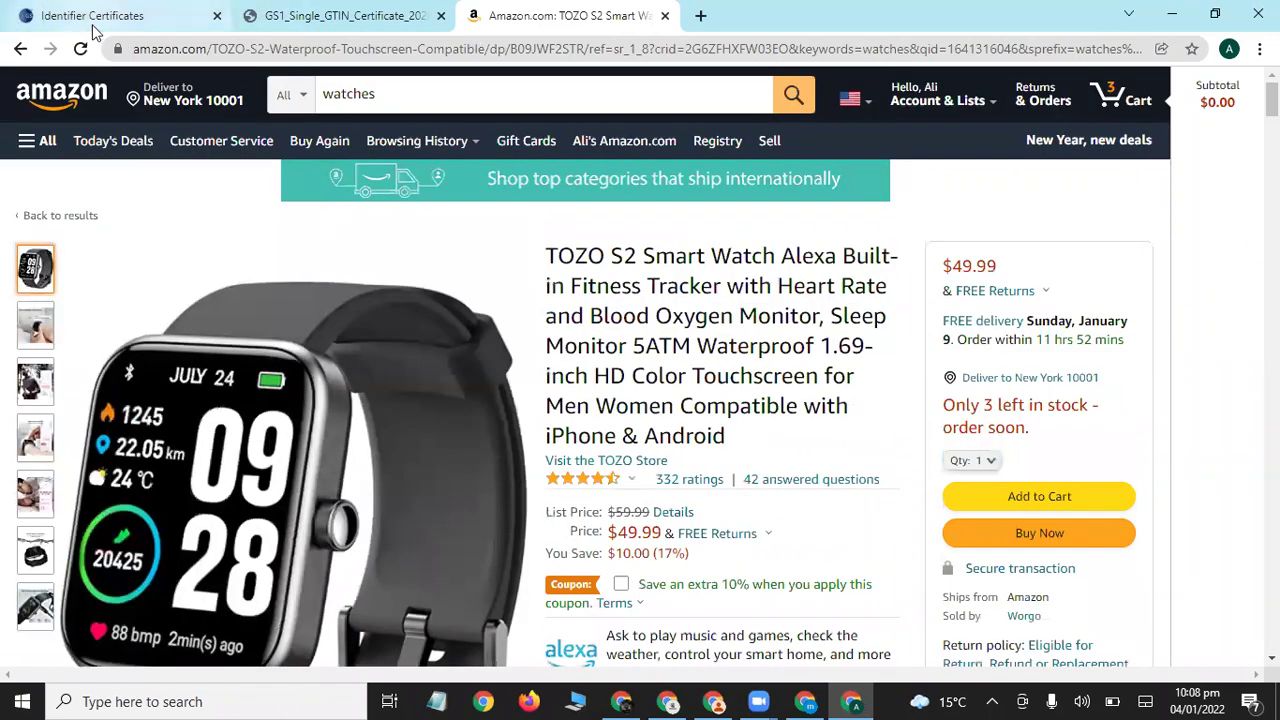
# Check the GTIN list on the Identifier Certificates page and re-examine the TOZO S2 listing's title, price, description and other sellers.
pyautogui.click(95, 18)
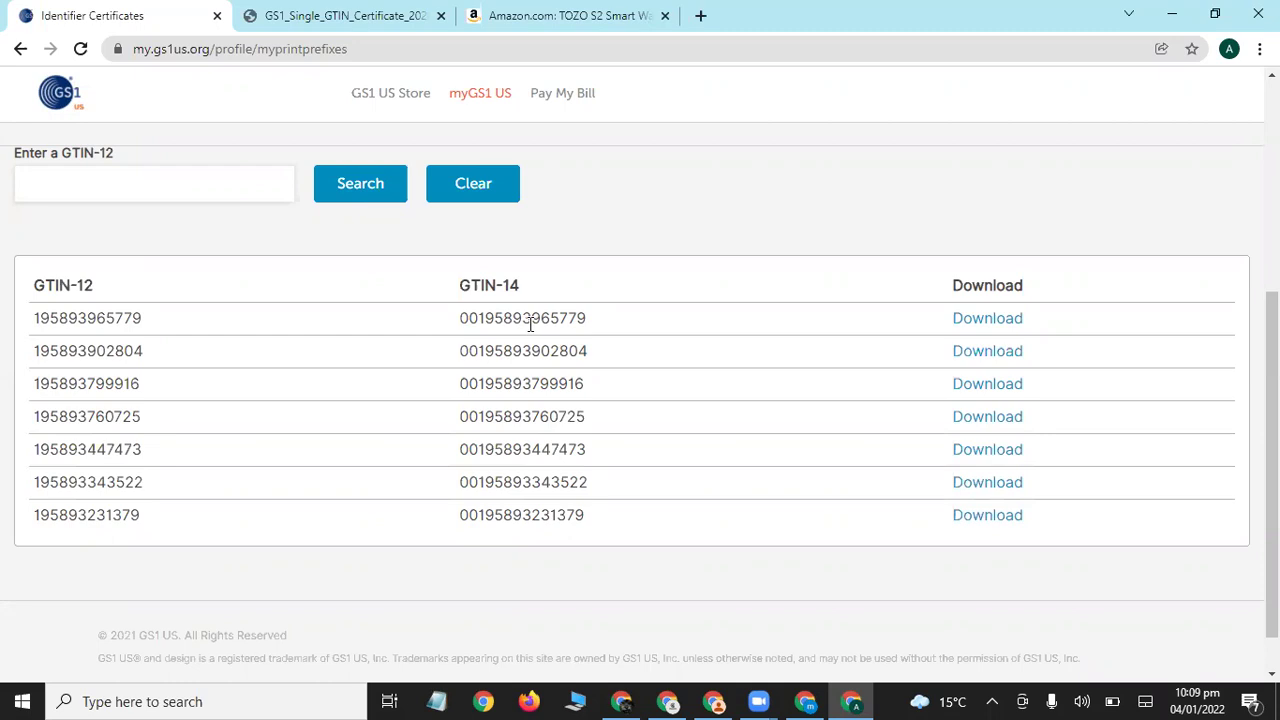
pyautogui.click(545, 14)
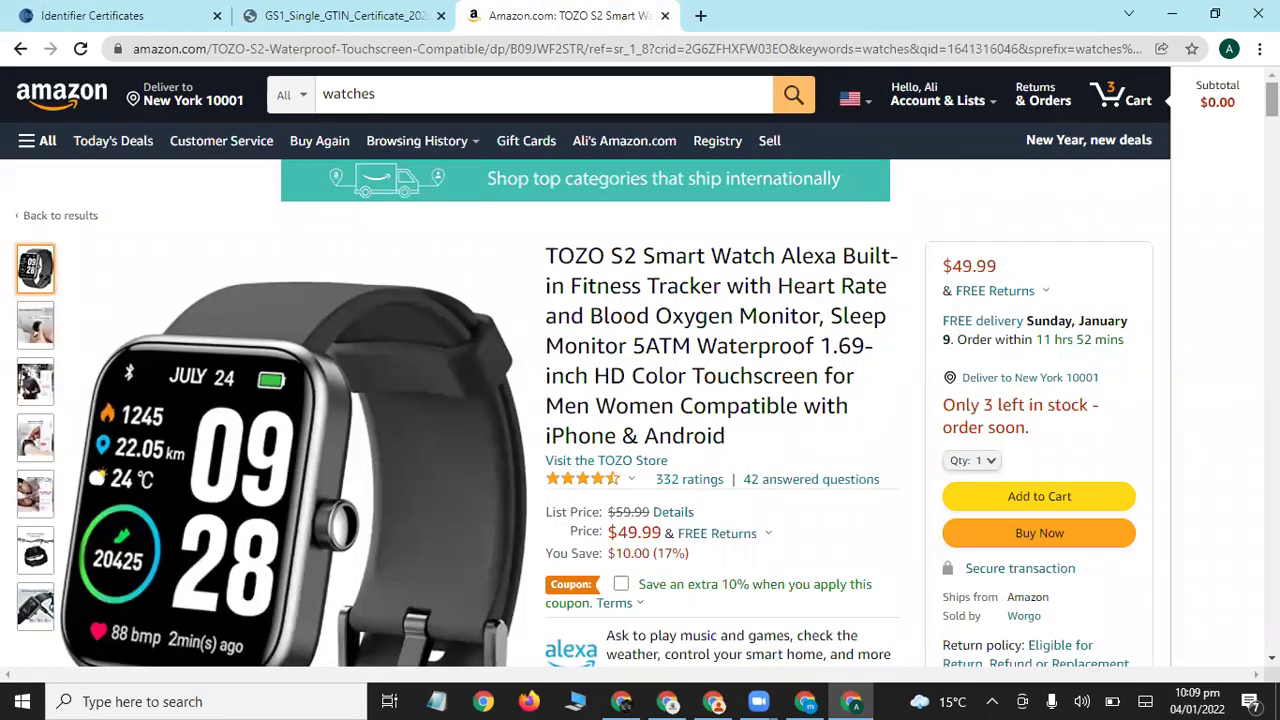
pyautogui.scroll(-5, 586, 366)
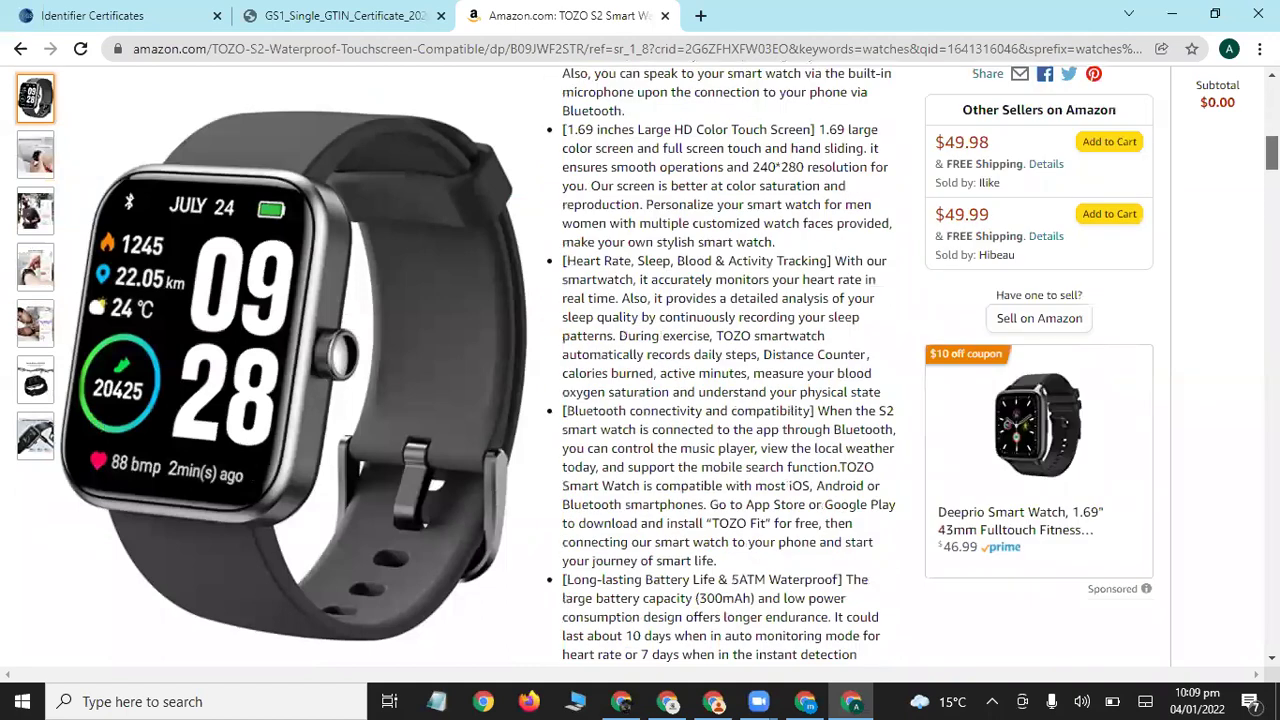
pyautogui.scroll(3, 1010, 358)
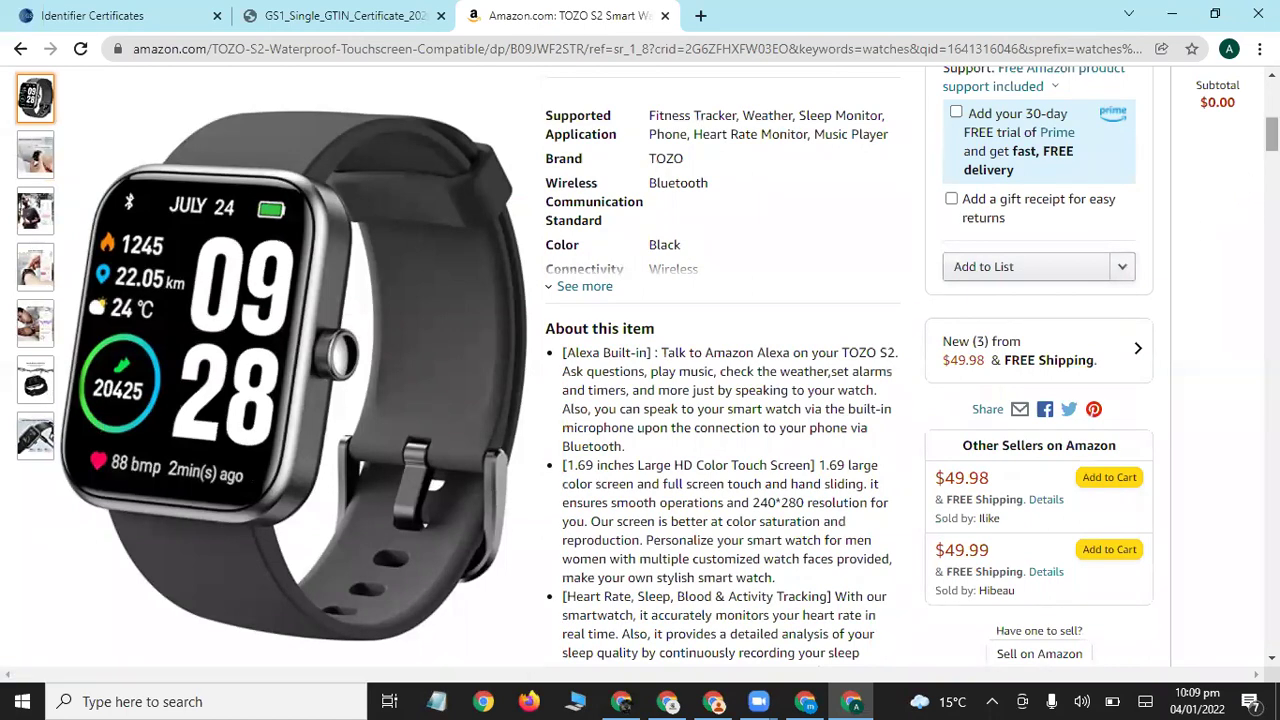
pyautogui.scroll(1, 1271, 134)
pyautogui.scroll(4, 1271, 134)
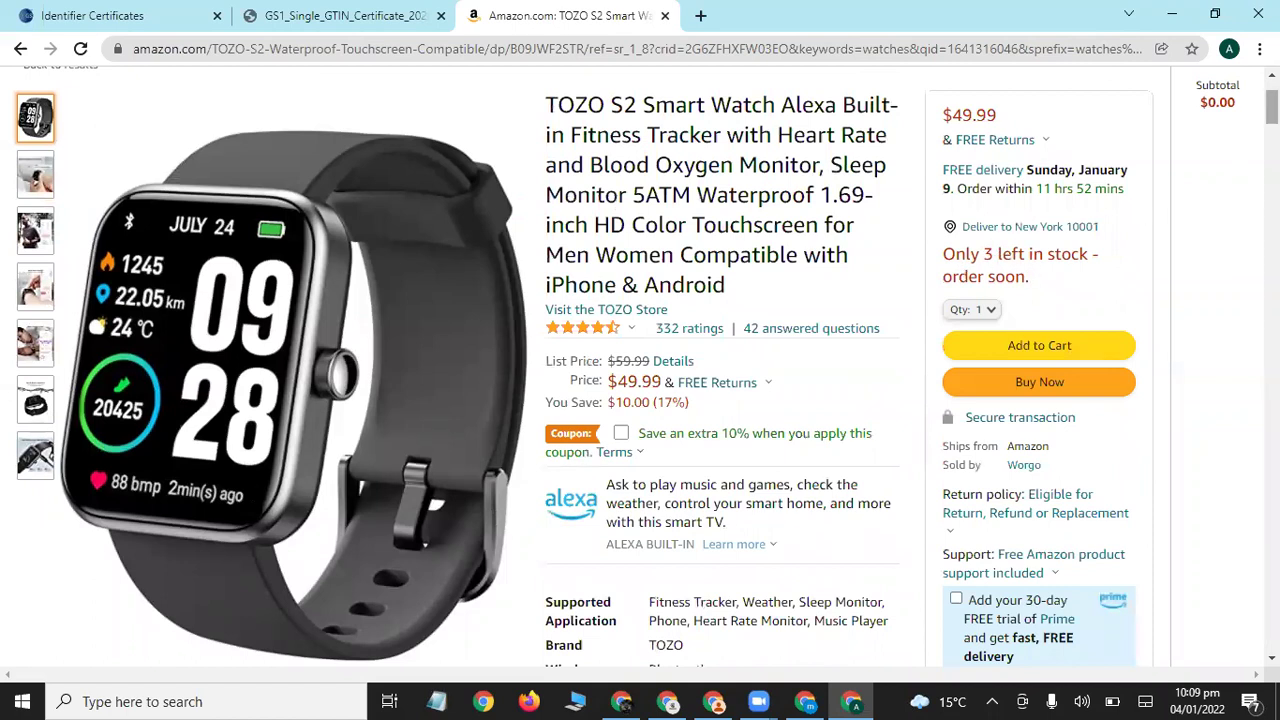
pyautogui.scroll(-5, 1012, 258)
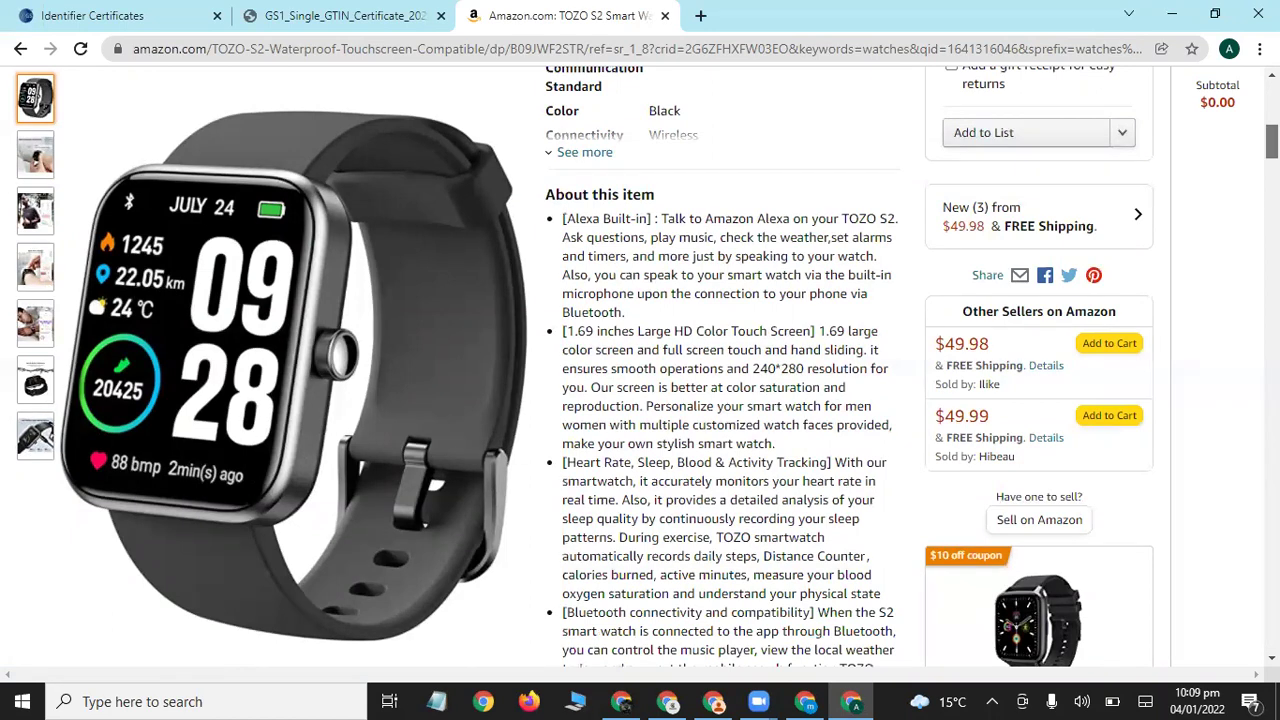
pyautogui.scroll(5, 720, 370)
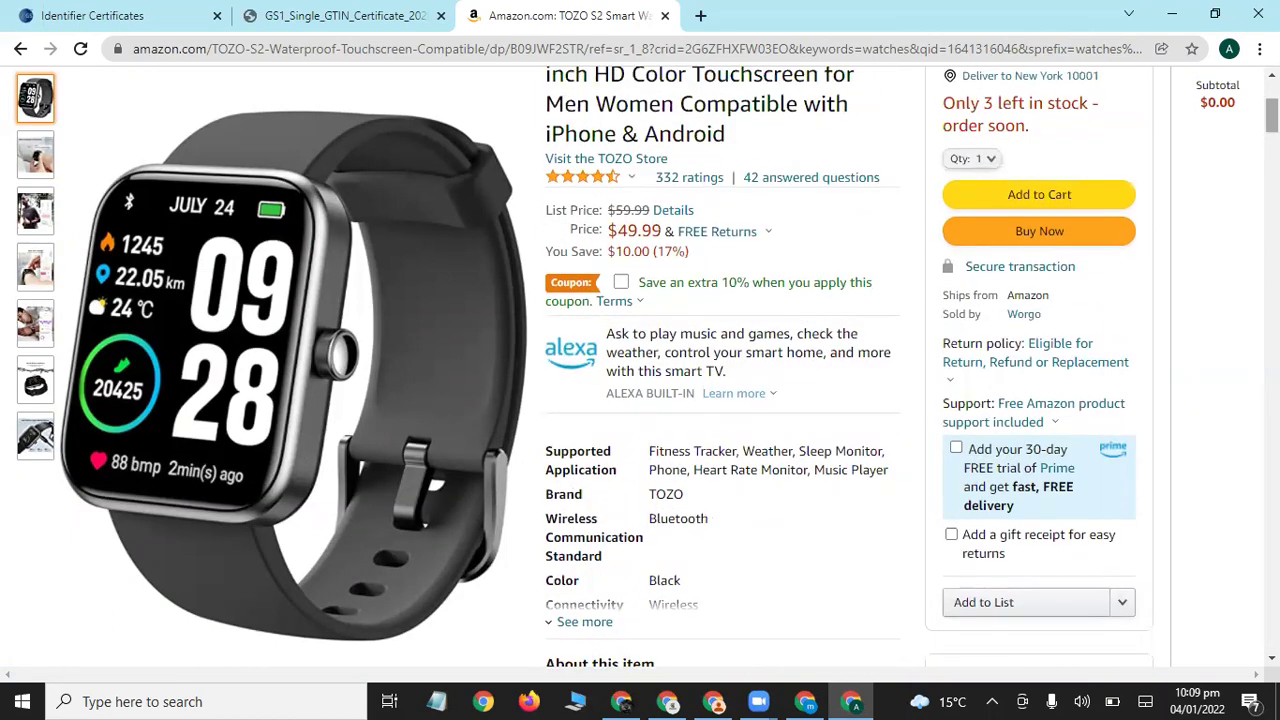
pyautogui.scroll(2, 983, 332)
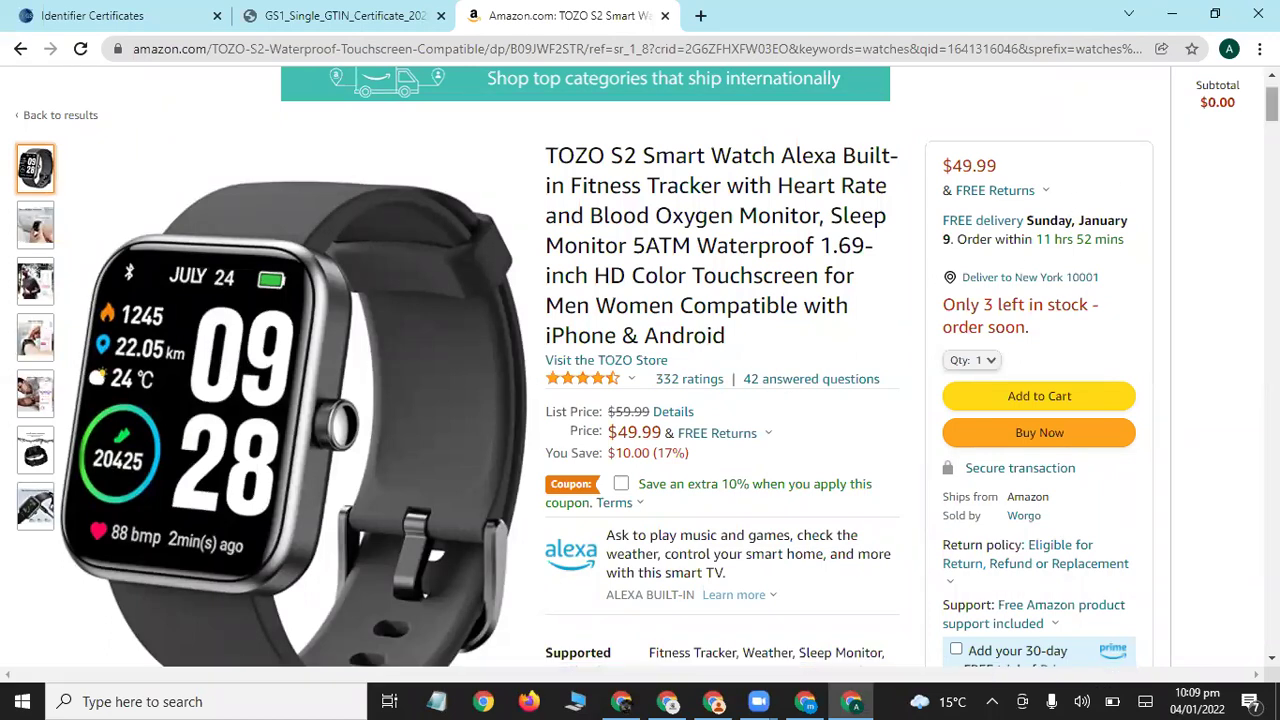
pyautogui.scroll(-5, 1020, 180)
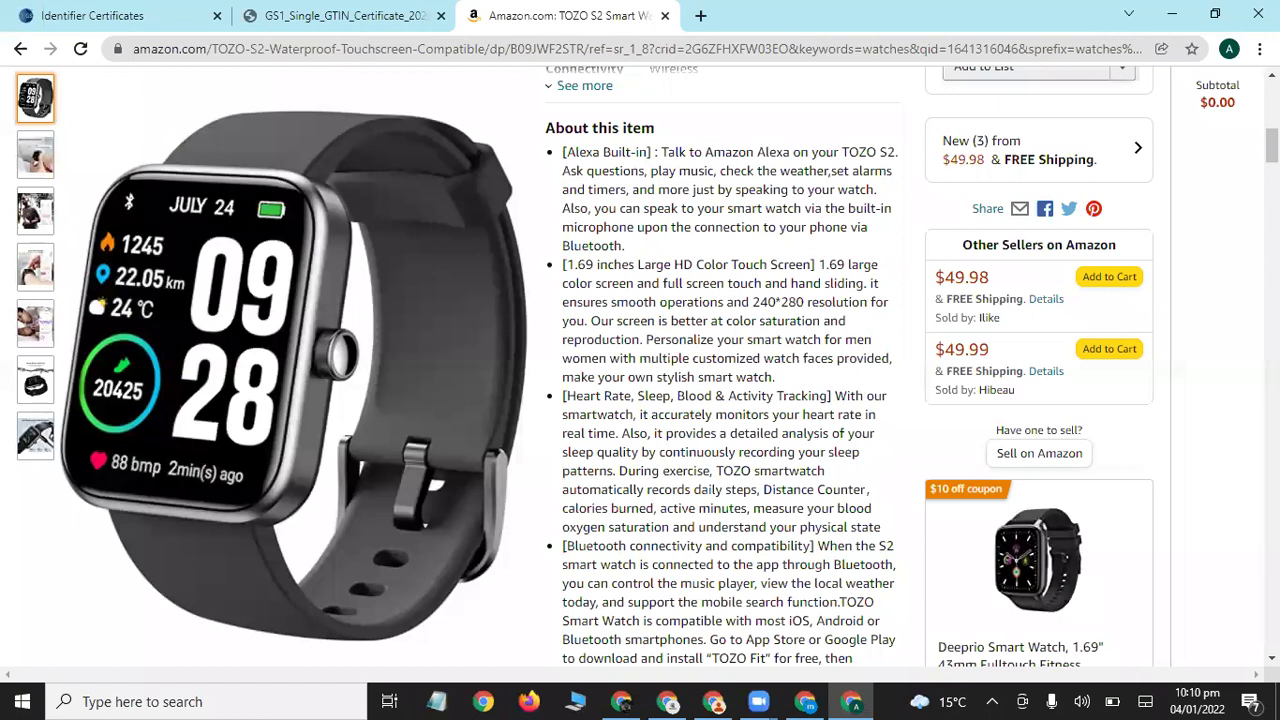
pyautogui.scroll(4, 700, 370)
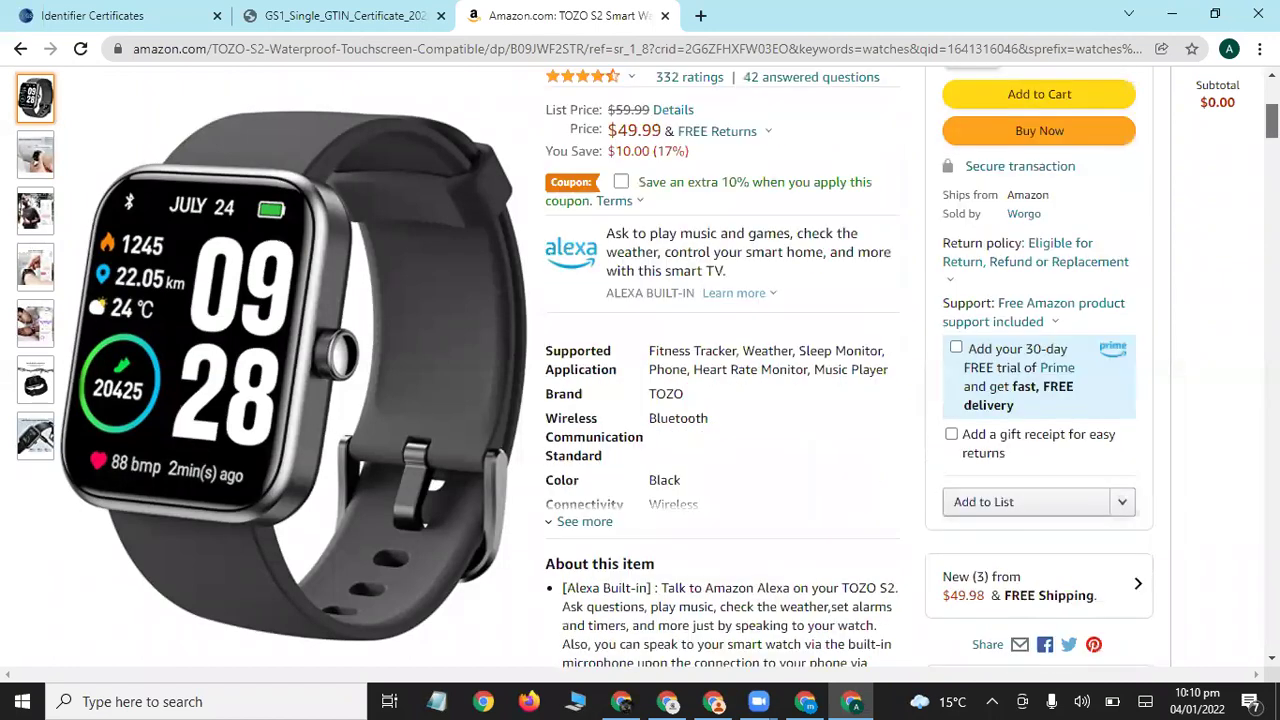
pyautogui.scroll(4, 700, 370)
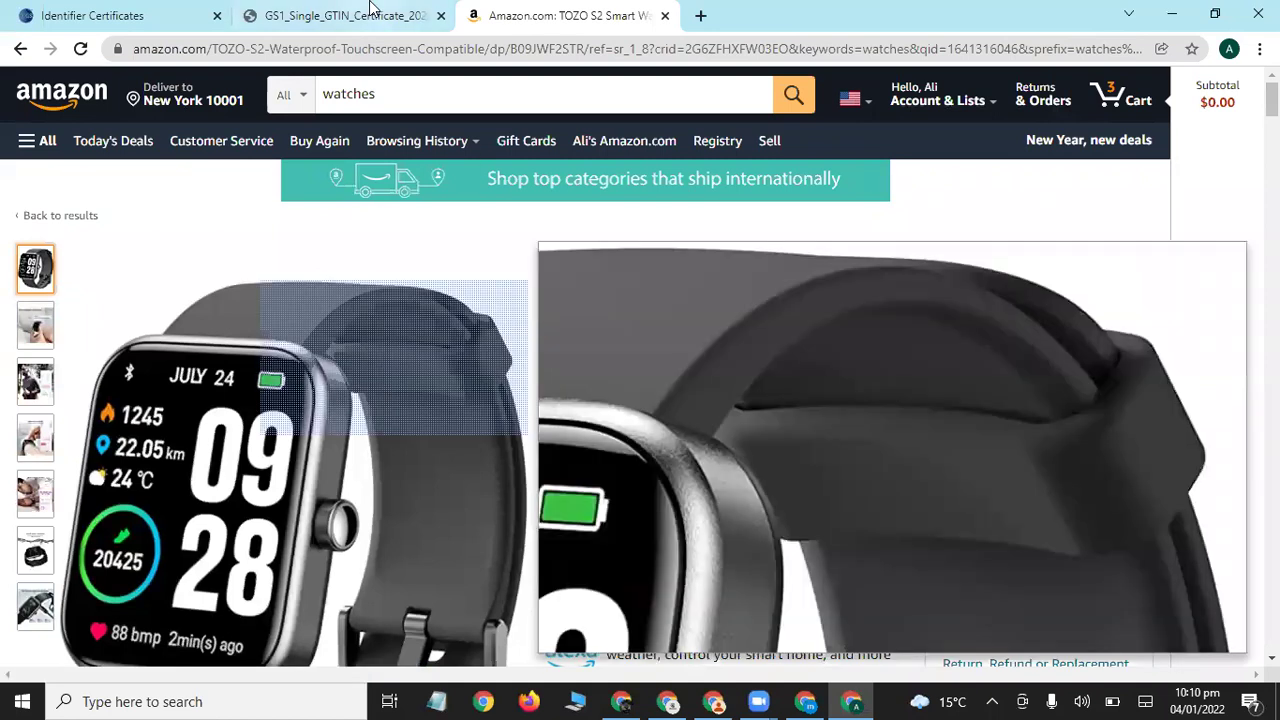
pyautogui.click(345, 15)
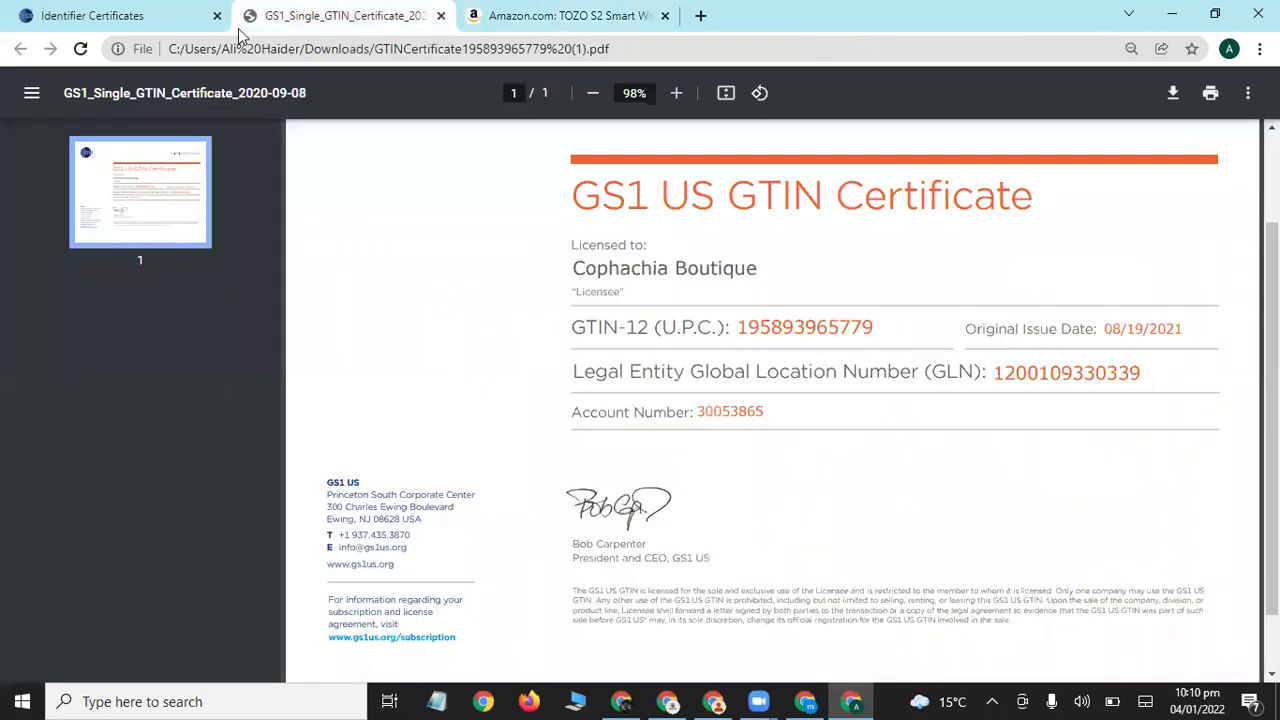
pyautogui.click(128, 15)
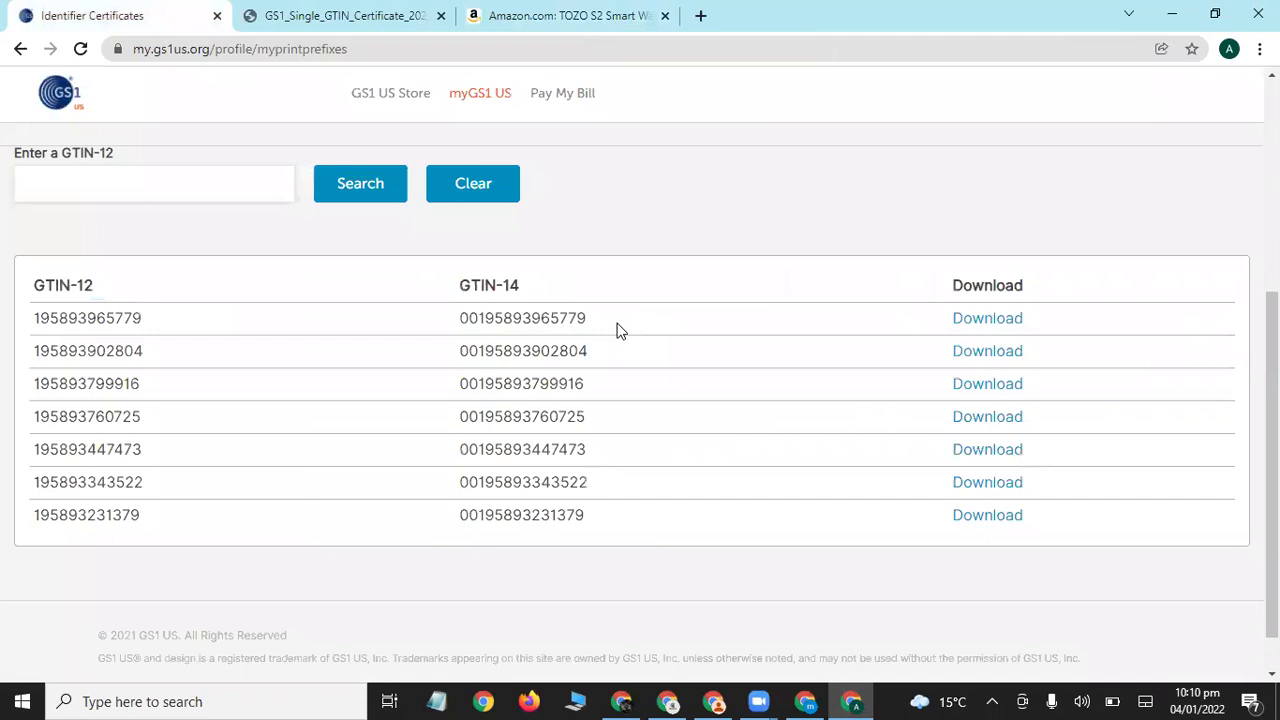
pyautogui.moveTo(585, 317); pyautogui.dragTo(456, 322)
pyautogui.hotkey('ctrl', 'c')
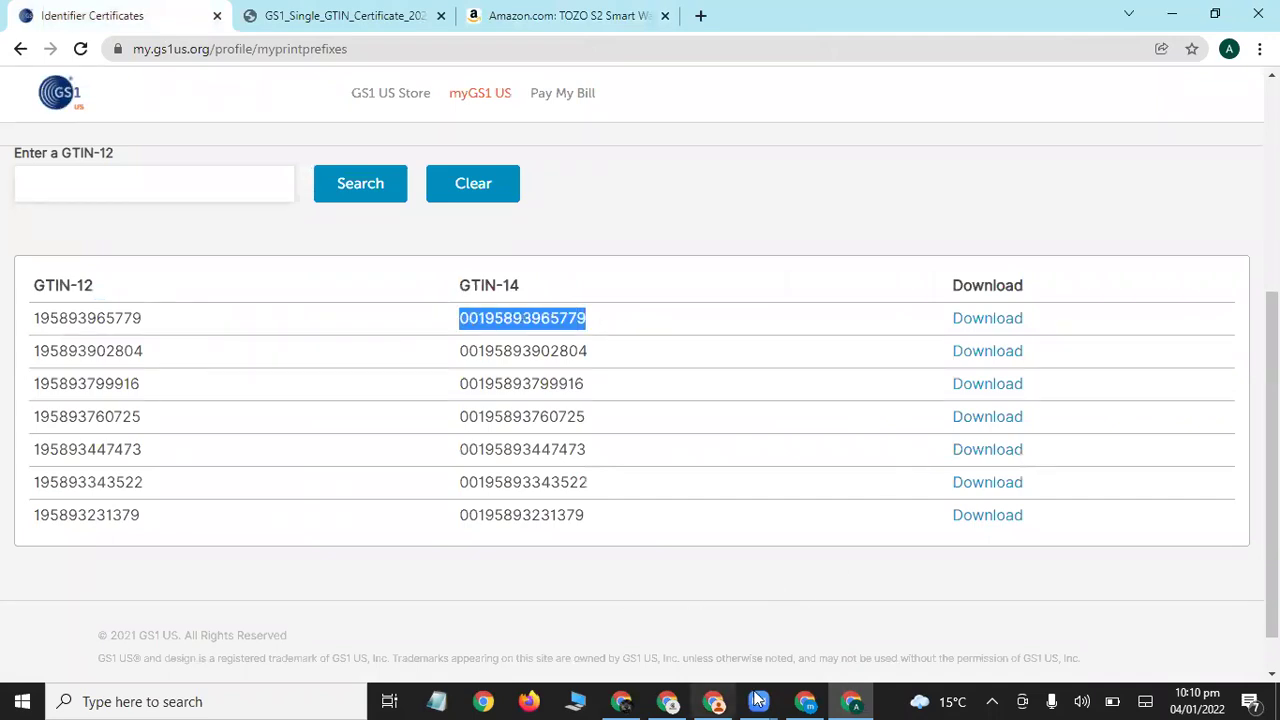
# Switch to Amazon Seller Central and start adding a product from the inventory options as one not sold on Amazon.
pyautogui.click(805, 700)
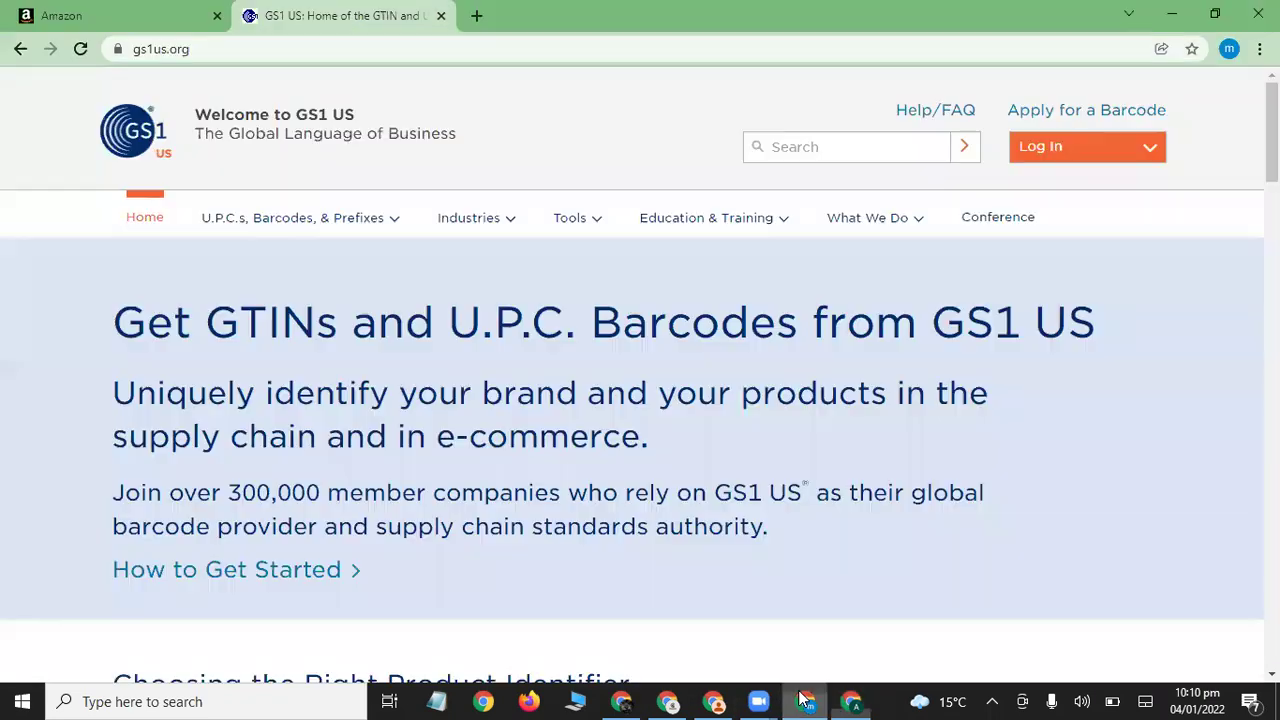
pyautogui.click(137, 9)
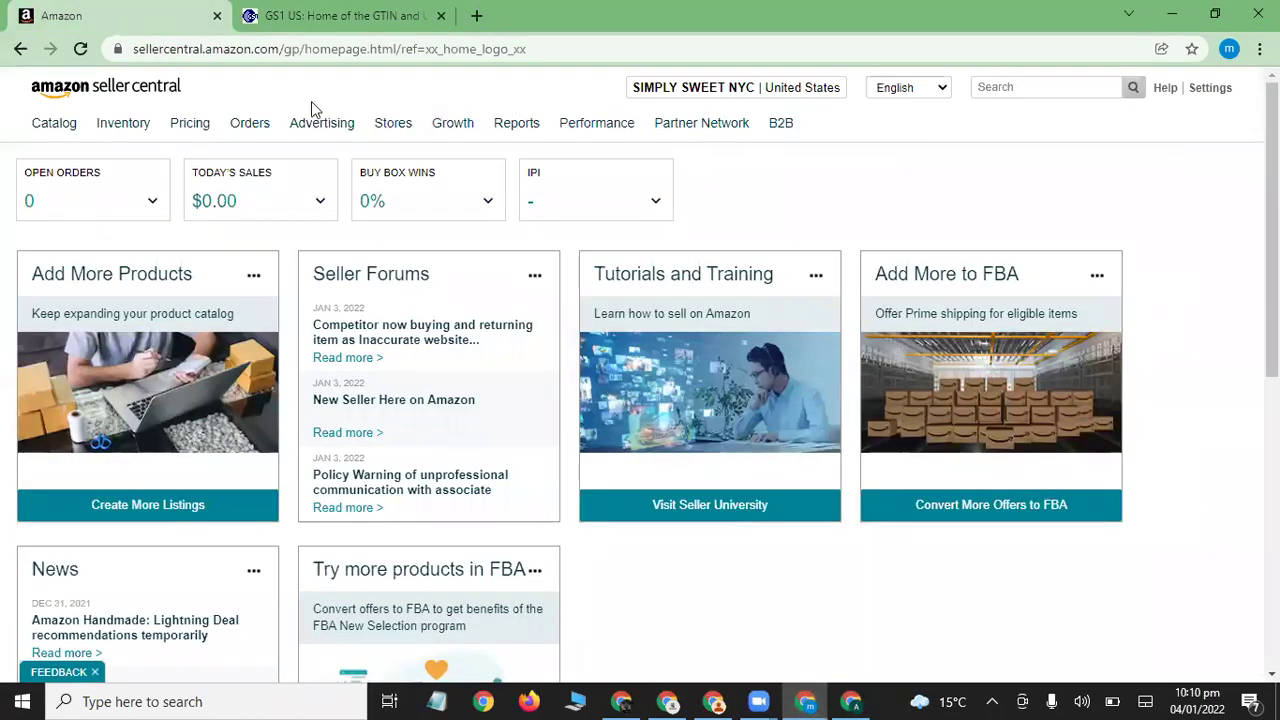
pyautogui.moveTo(123, 122)
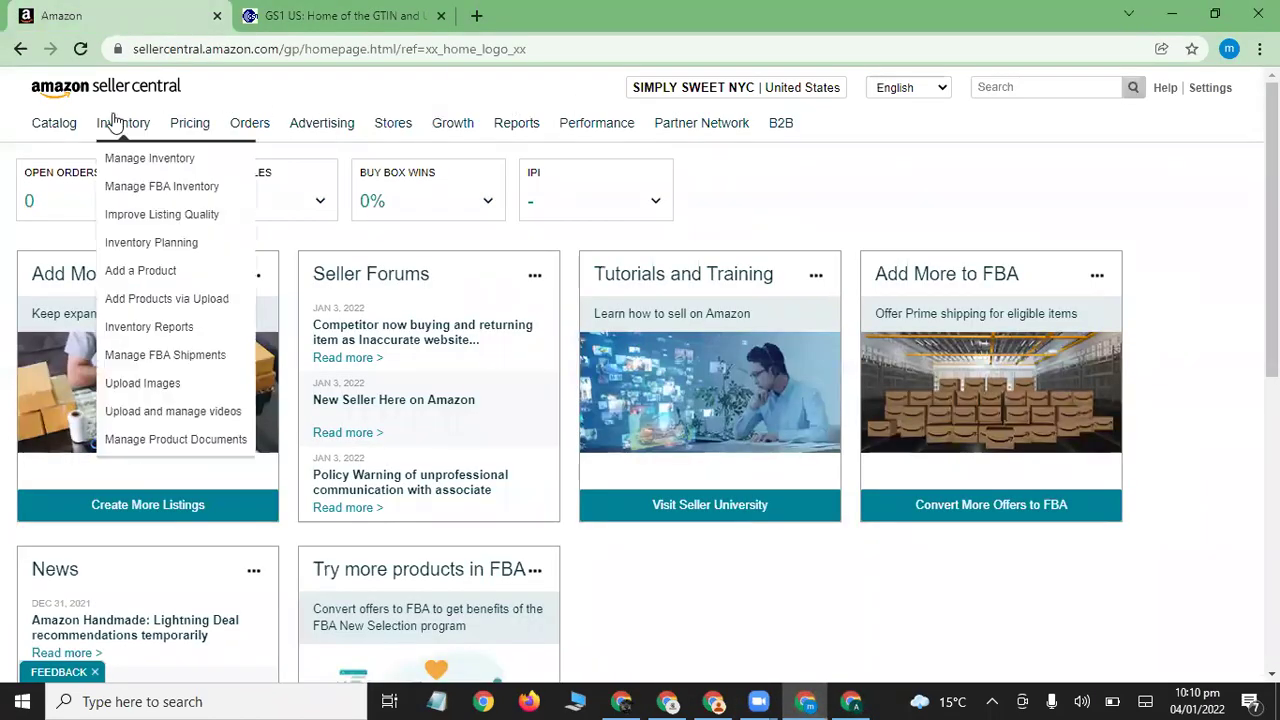
pyautogui.click(155, 278)
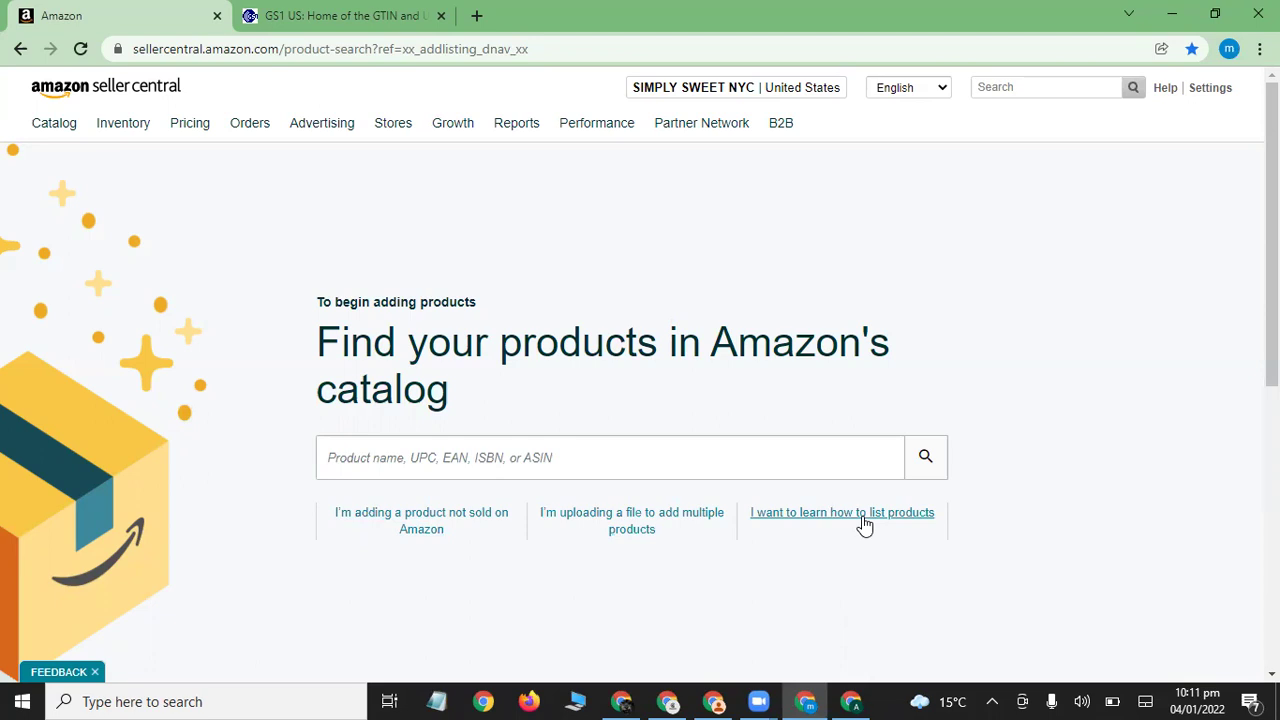
pyautogui.click(408, 530)
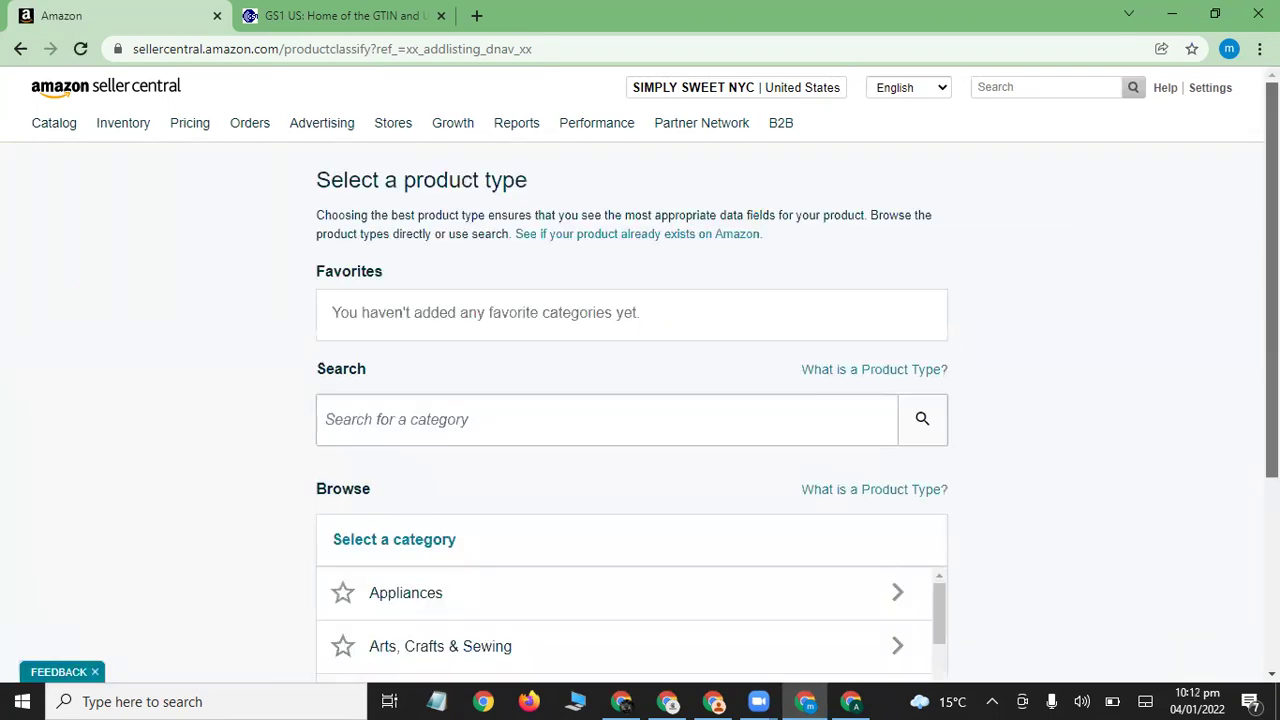
# Browse the Automotive subcategories in the product type list and return to the top-level categories.
pyautogui.scroll(-2, 640, 374)
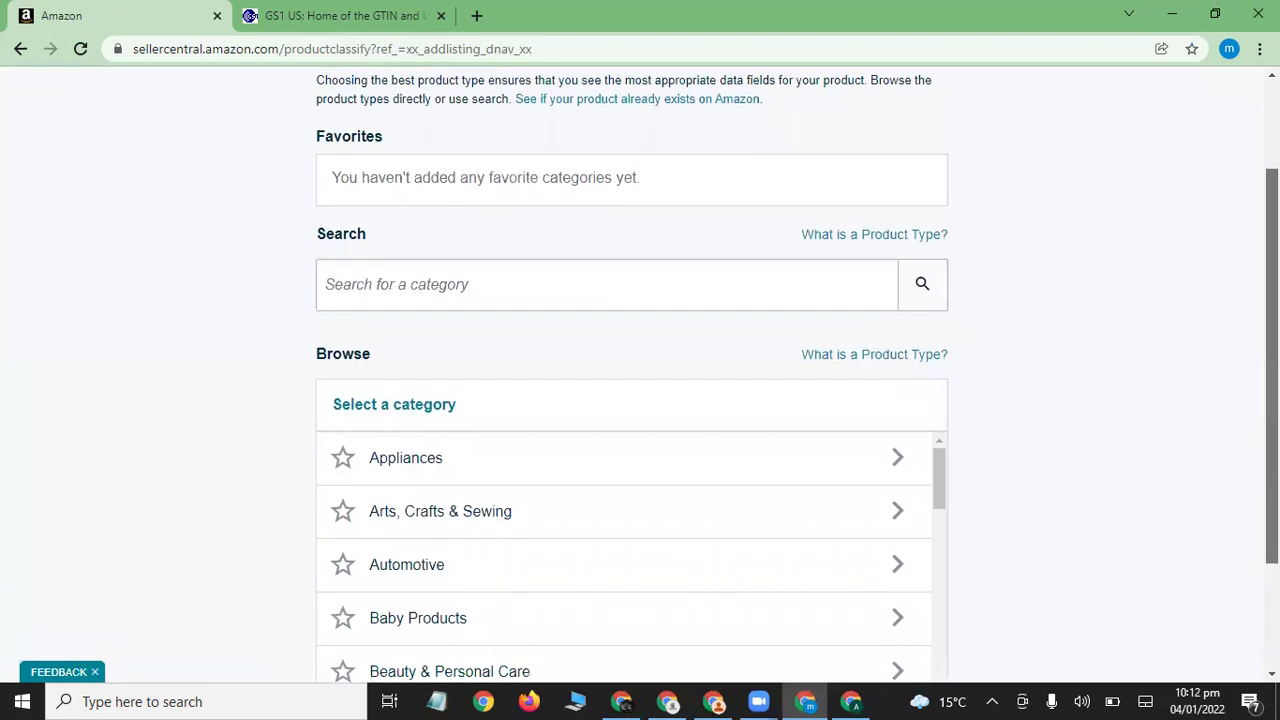
pyautogui.scroll(-2, 640, 374)
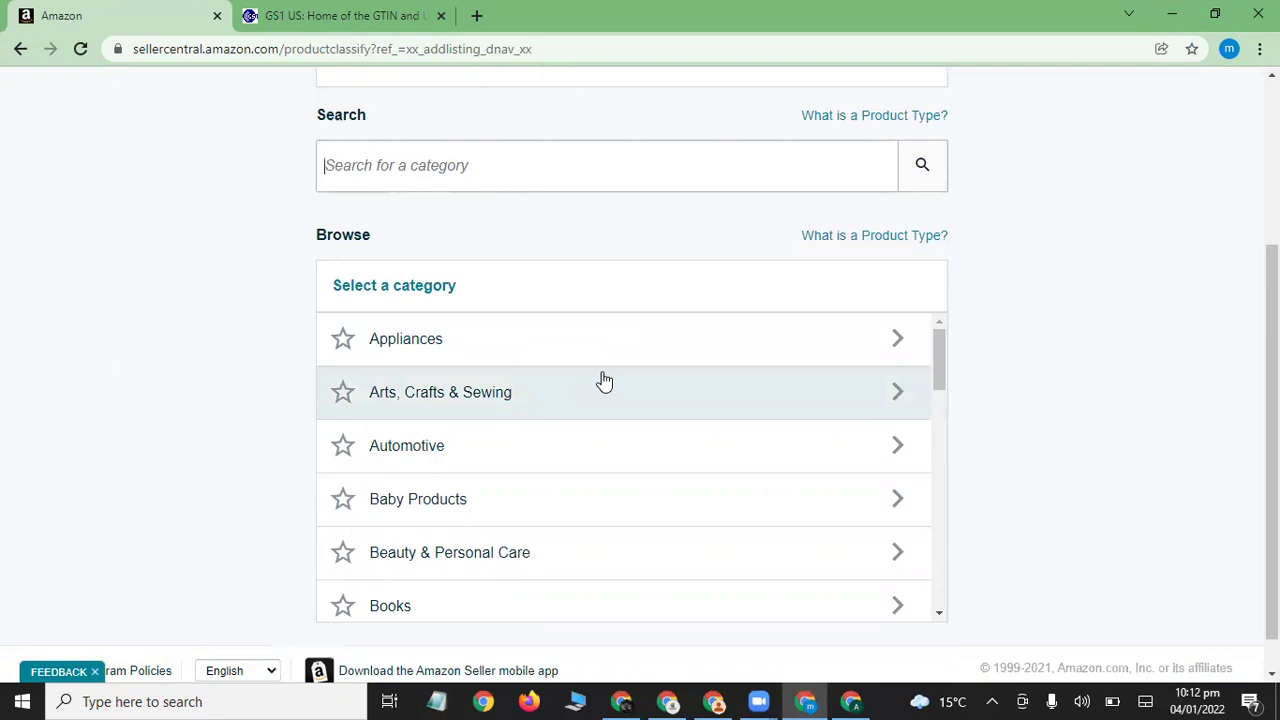
pyautogui.click(470, 469)
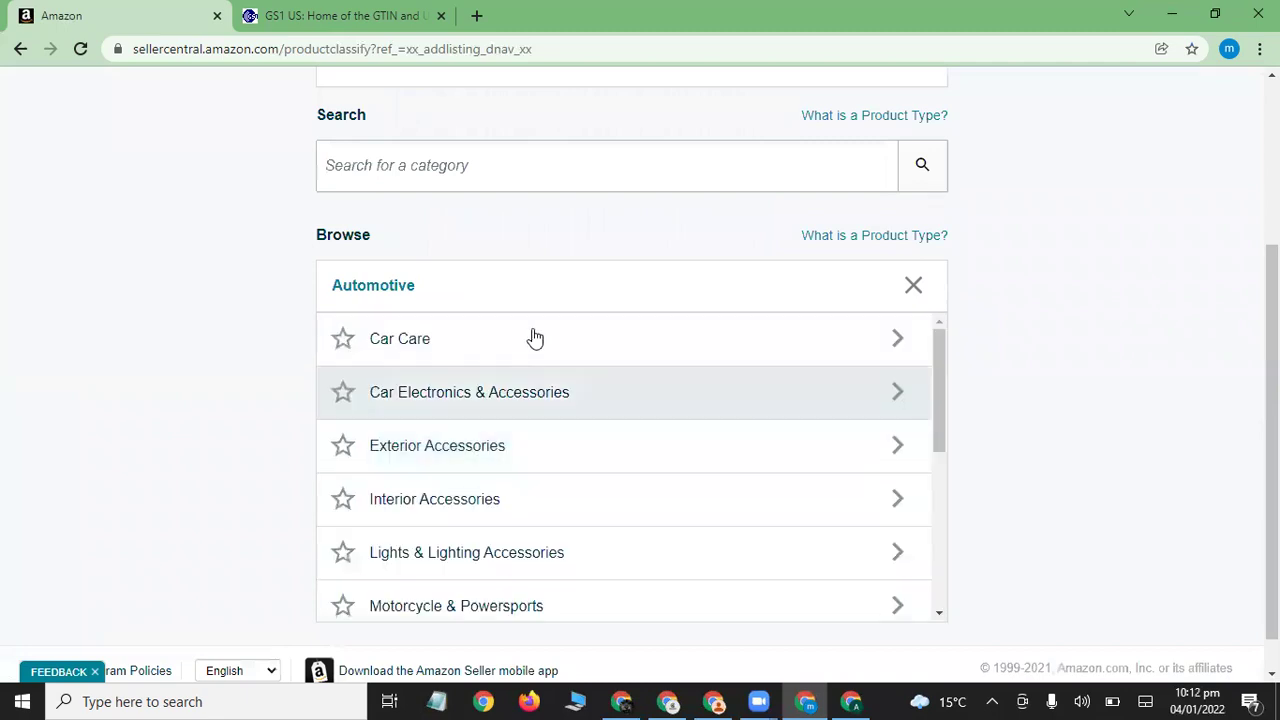
pyautogui.moveTo(943, 391); pyautogui.dragTo(945, 432)
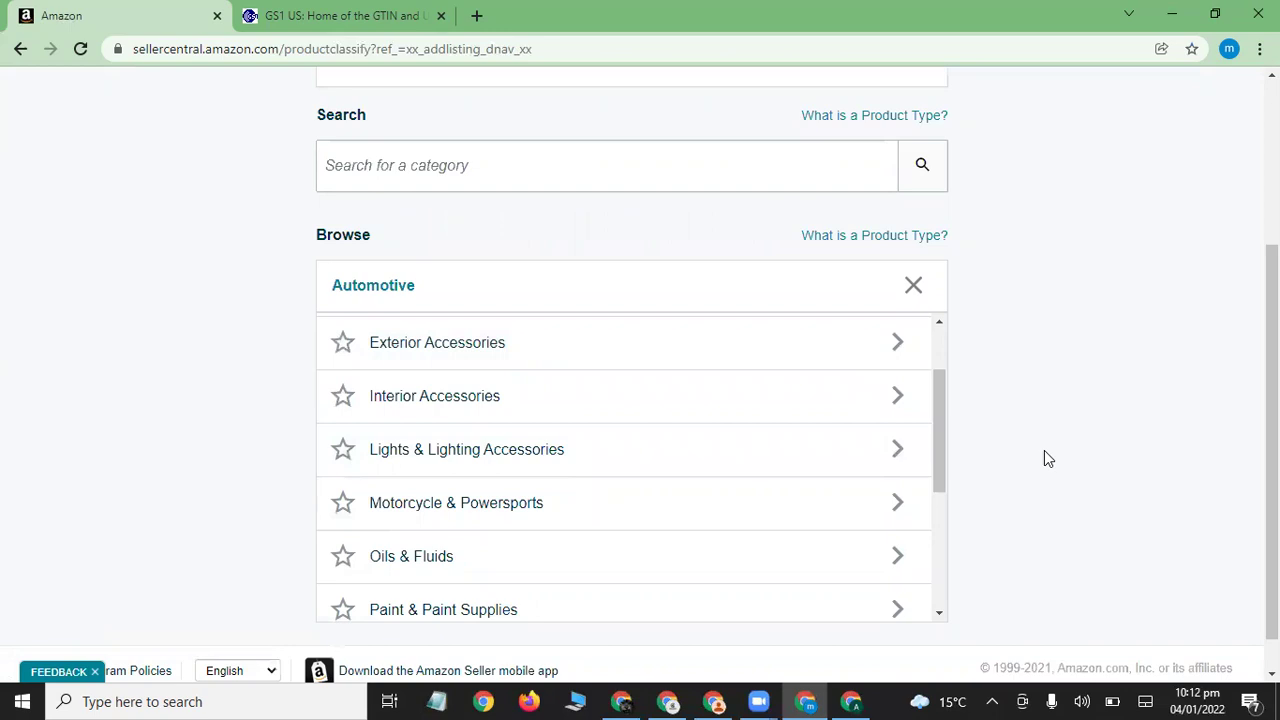
pyautogui.moveTo(946, 440); pyautogui.dragTo(946, 334)
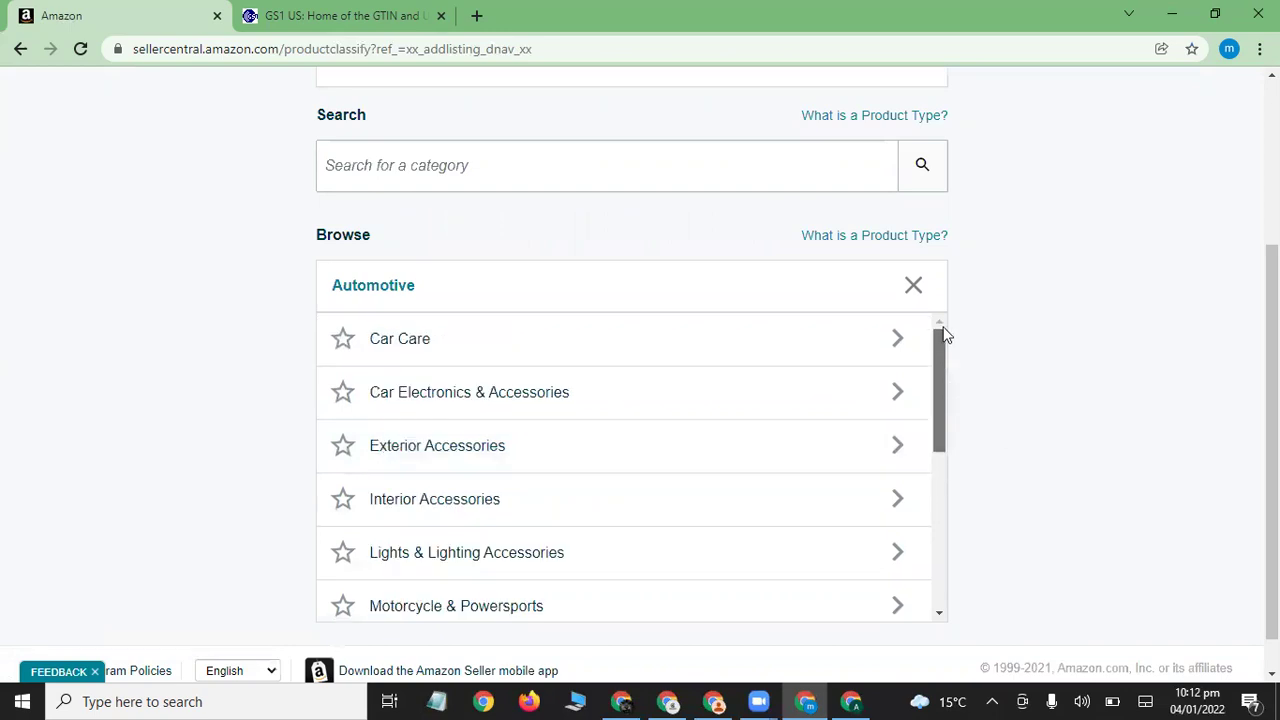
pyautogui.click(916, 286)
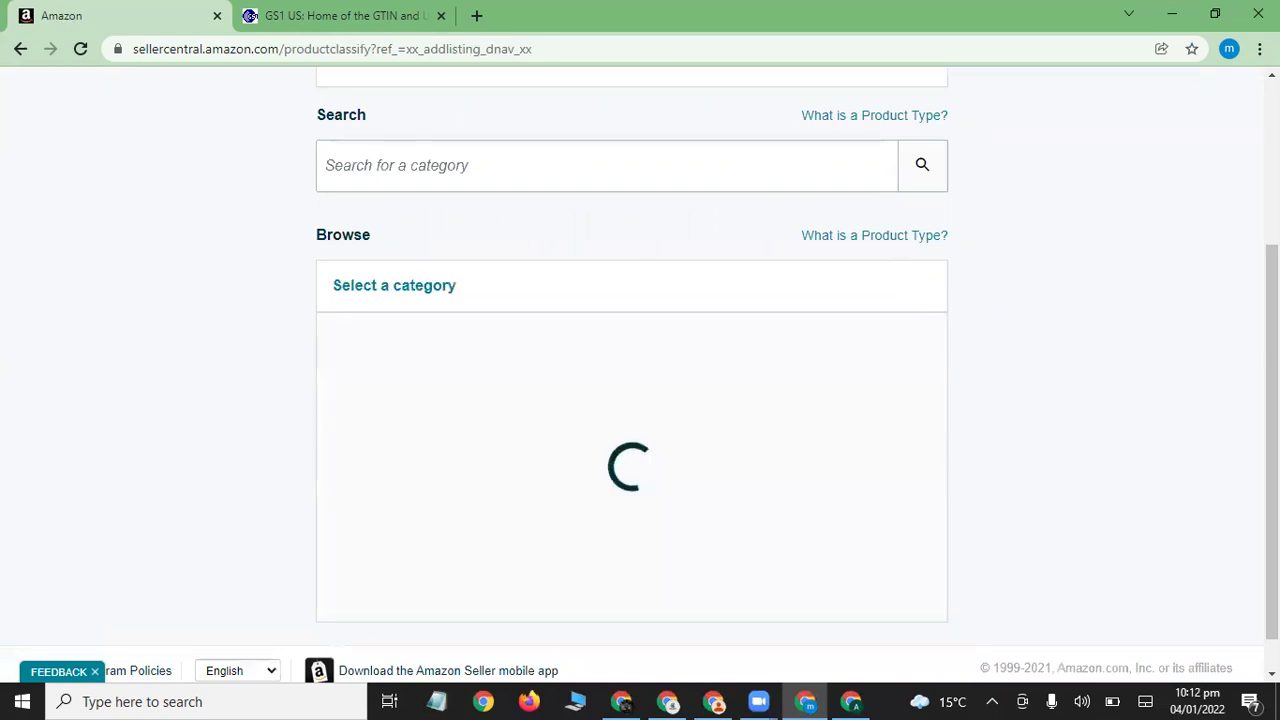
# Search the product types for "spoon", select Soup Spoons under Home & Kitchen > Dining & Entertaining, and look through its Vital Info fields.
pyautogui.scroll(1, 1230, 217)
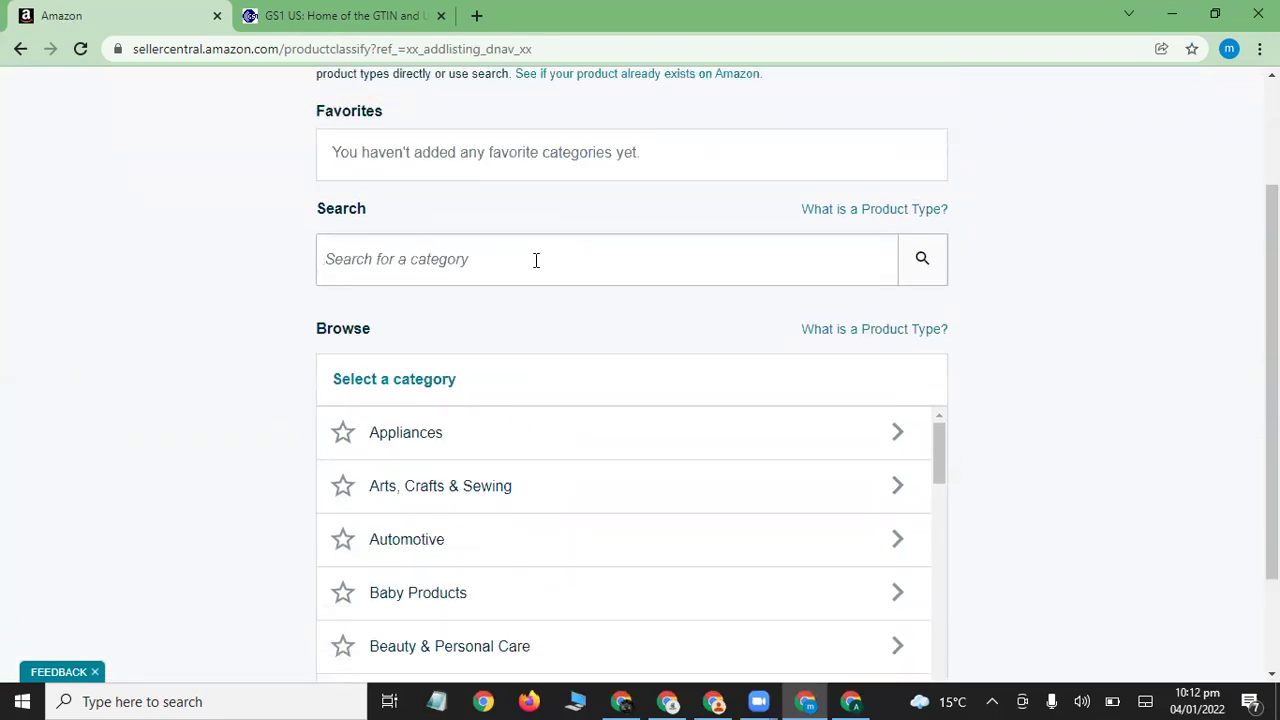
pyautogui.write('spoon')
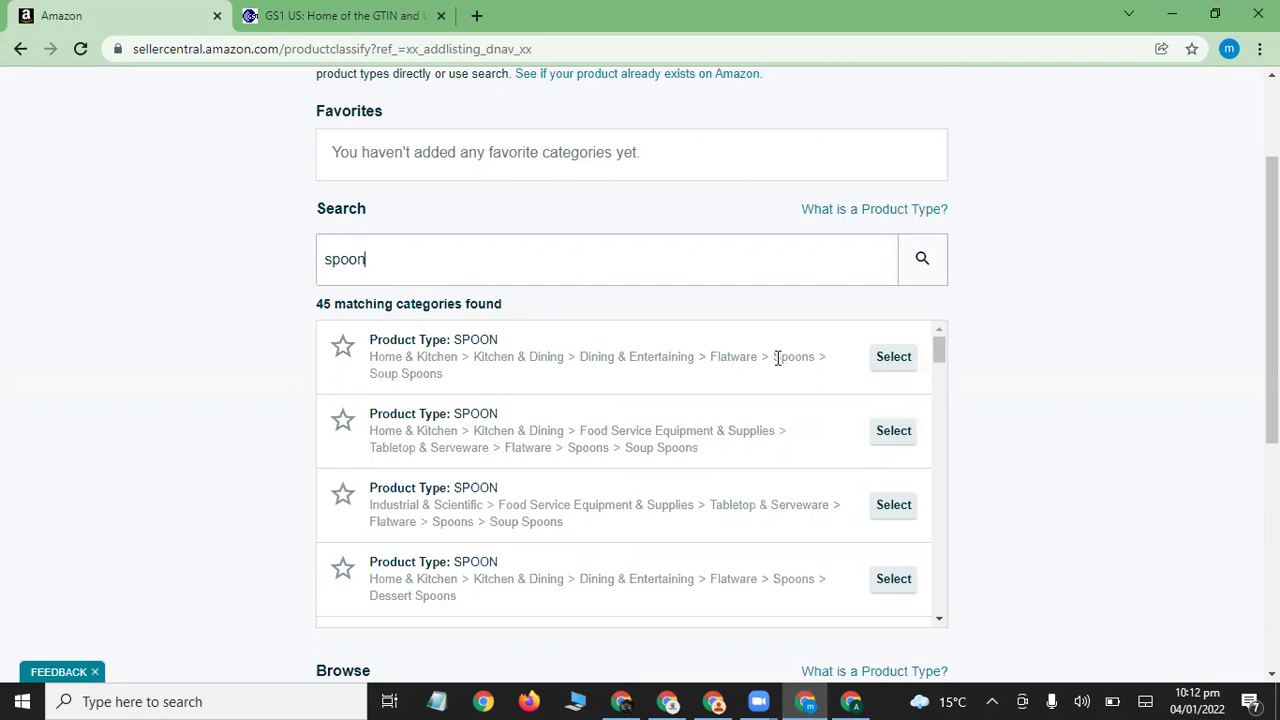
pyautogui.click(894, 358)
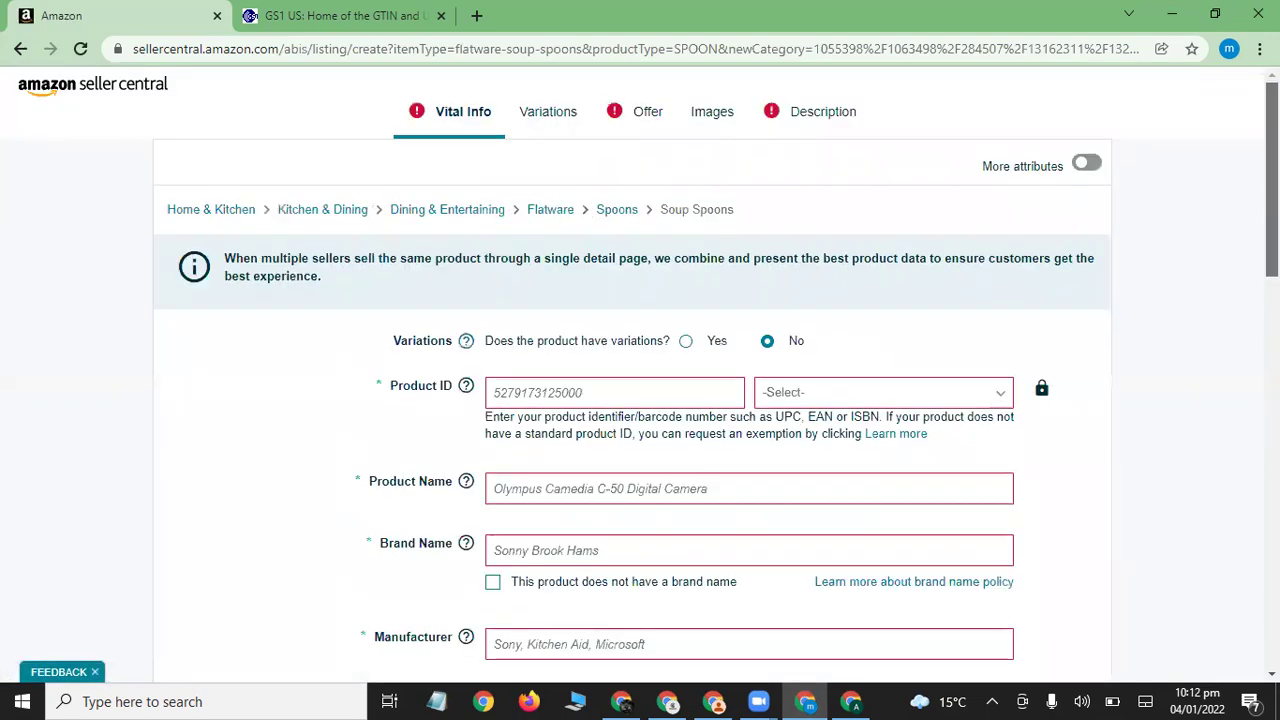
pyautogui.scroll(-7, 640, 400)
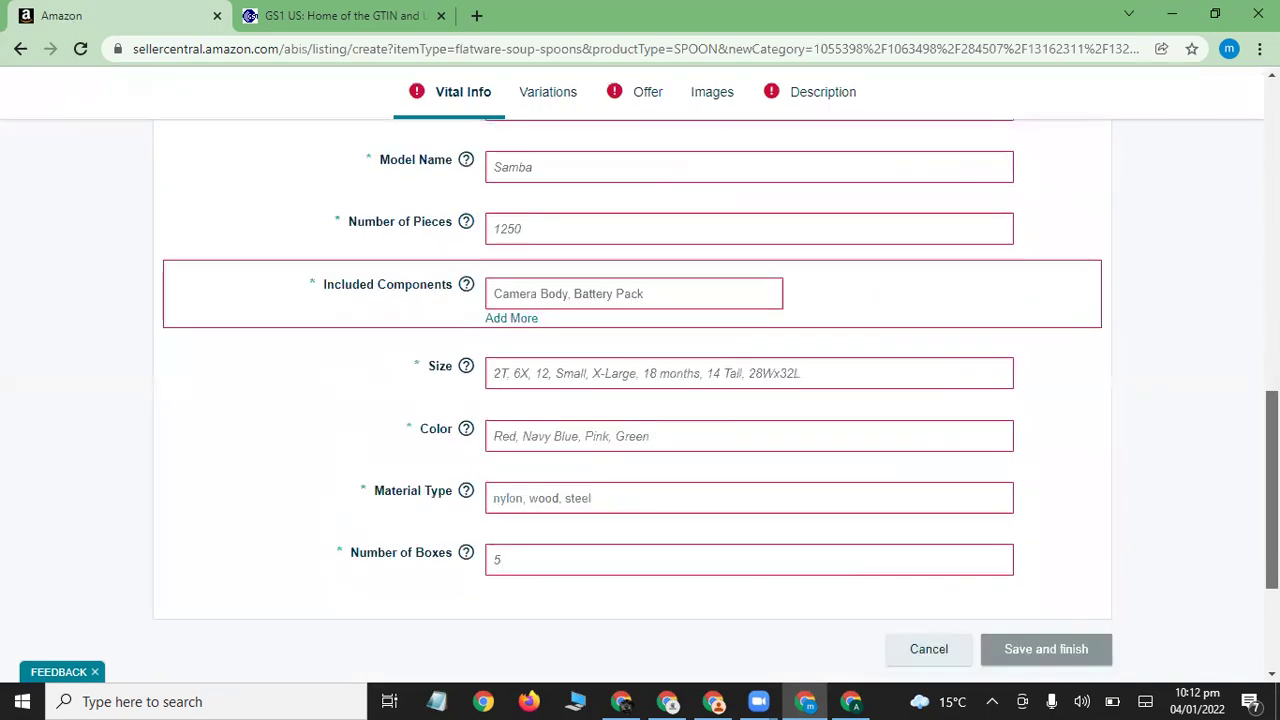
# Turn on the additional attributes for the Soup Spoons listing.
pyautogui.scroll(5, 640, 400)
pyautogui.scroll(5, 640, 400)
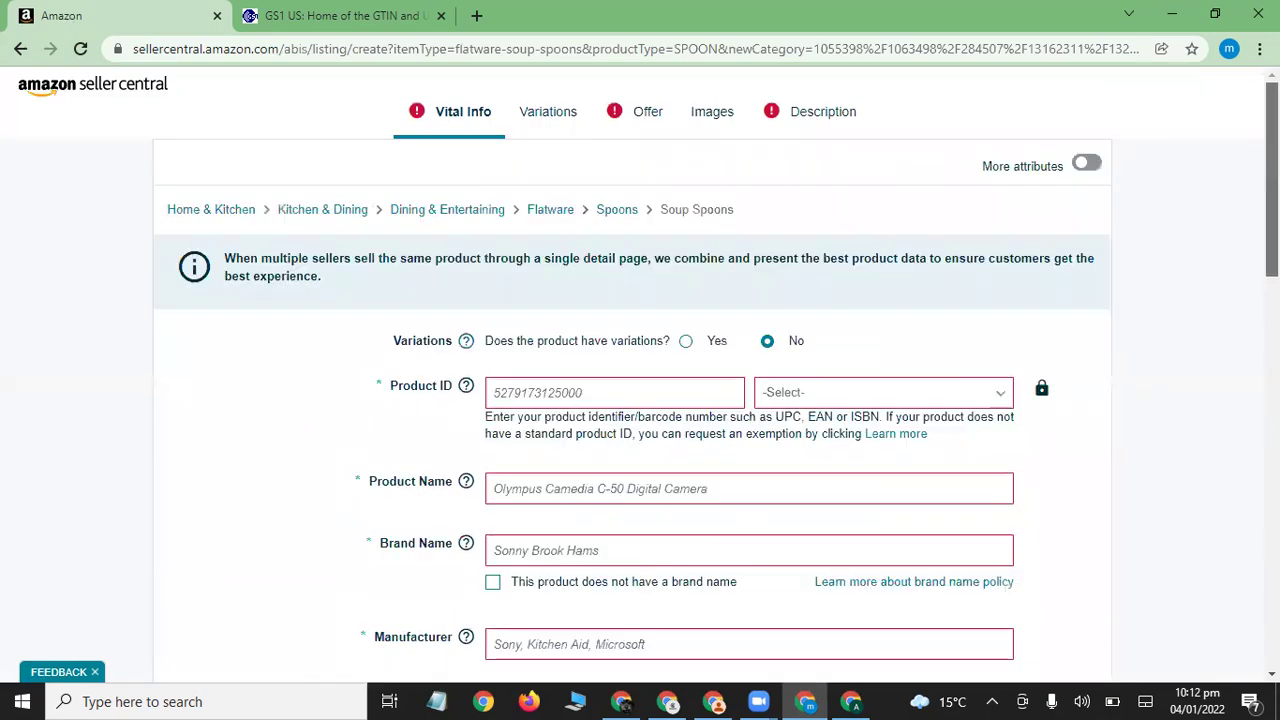
pyautogui.click(1090, 165)
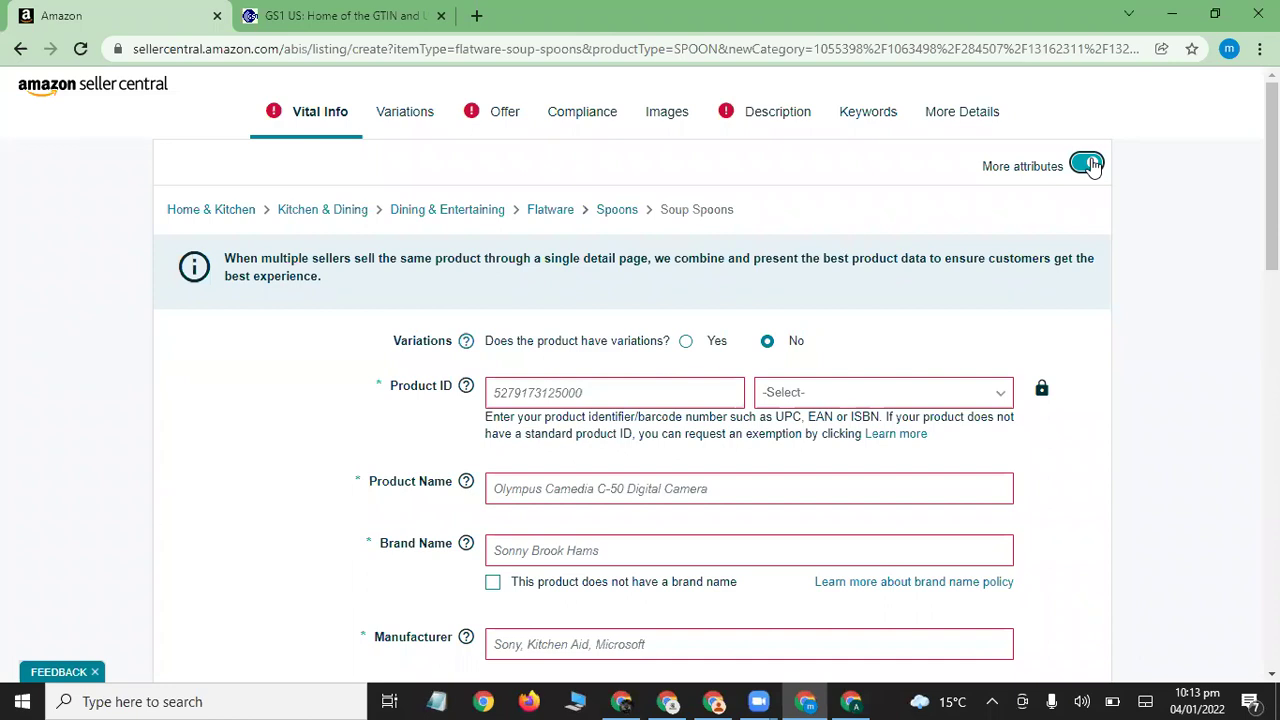
pyautogui.scroll(-3, 765, 160)
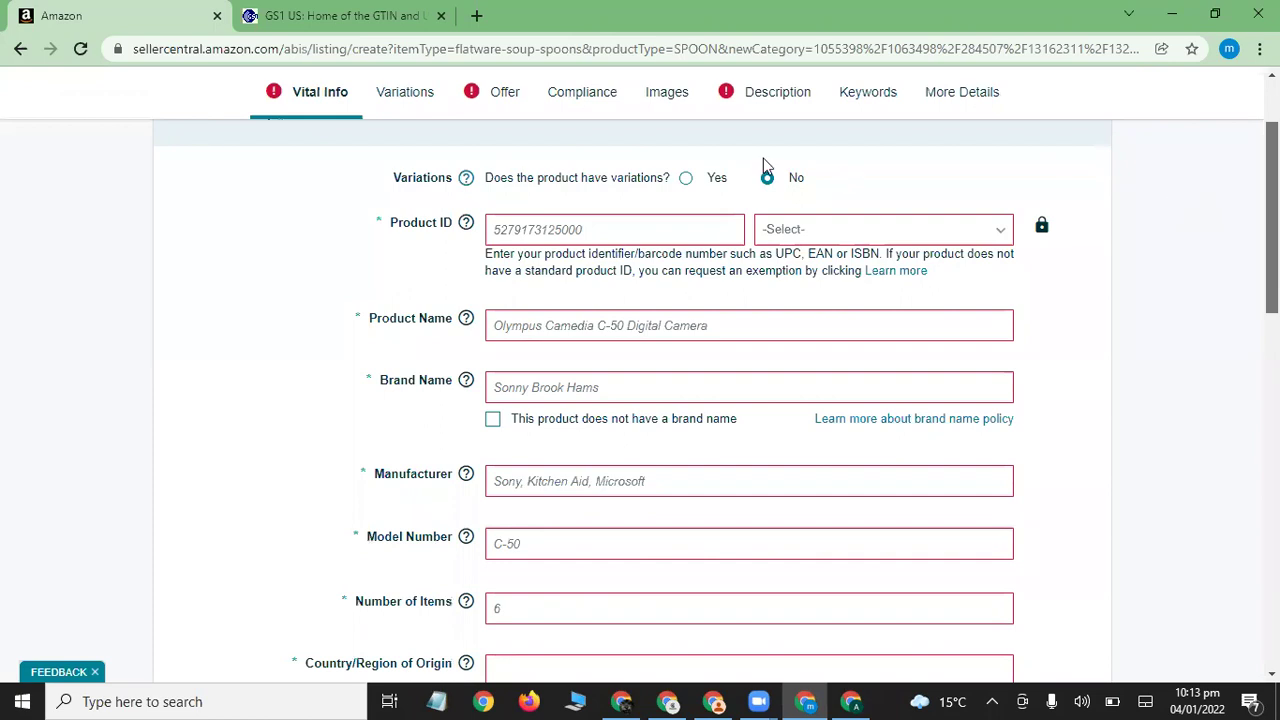
pyautogui.click(577, 233)
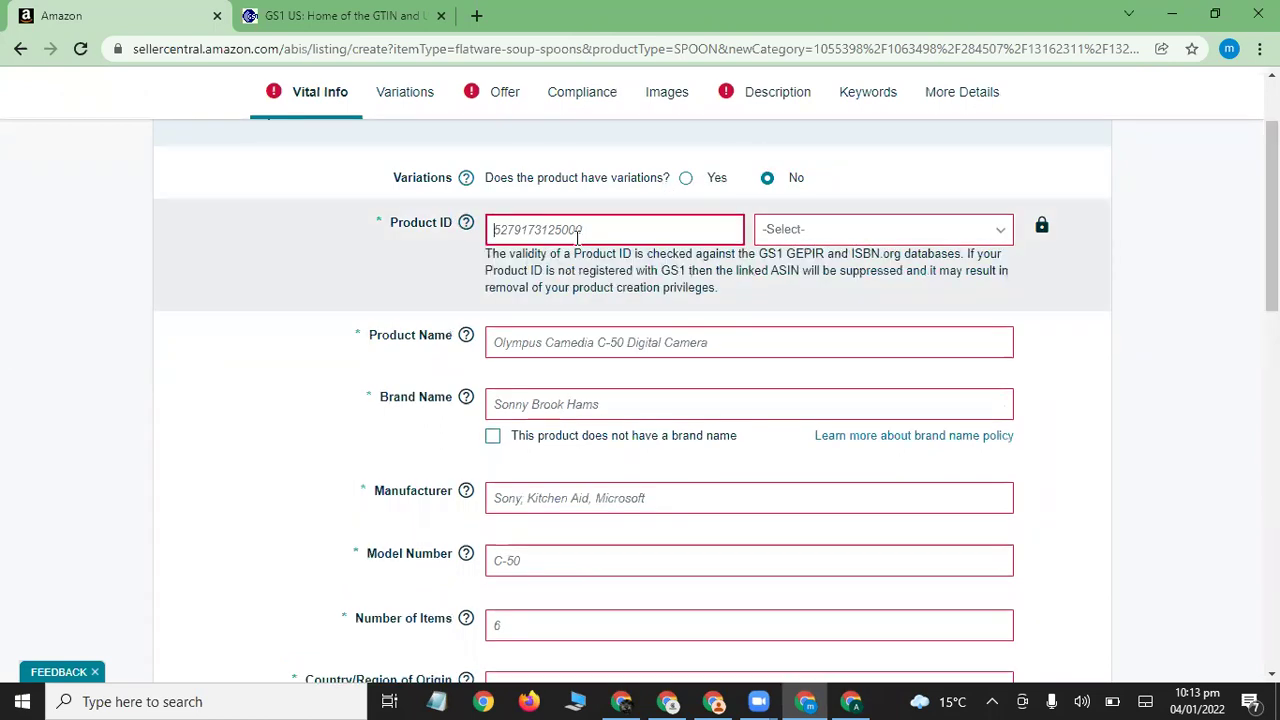
pyautogui.hotkey('ctrl', 'v')
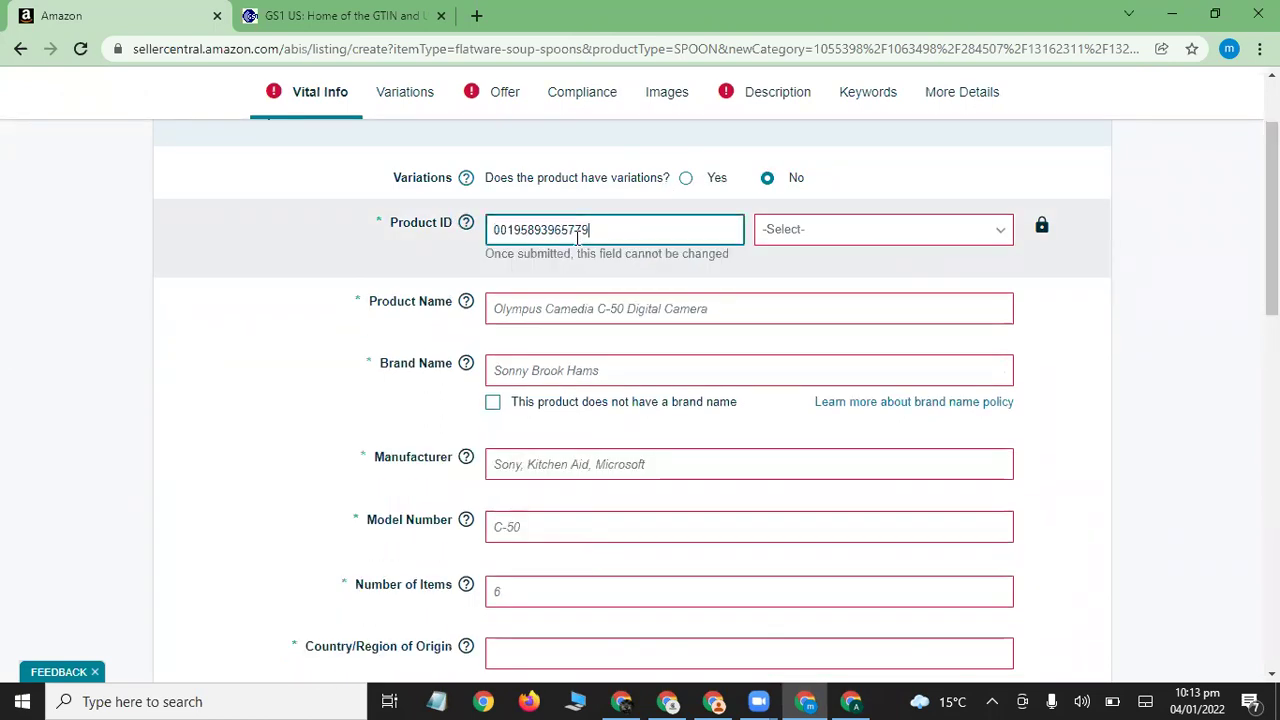
pyautogui.click(805, 236)
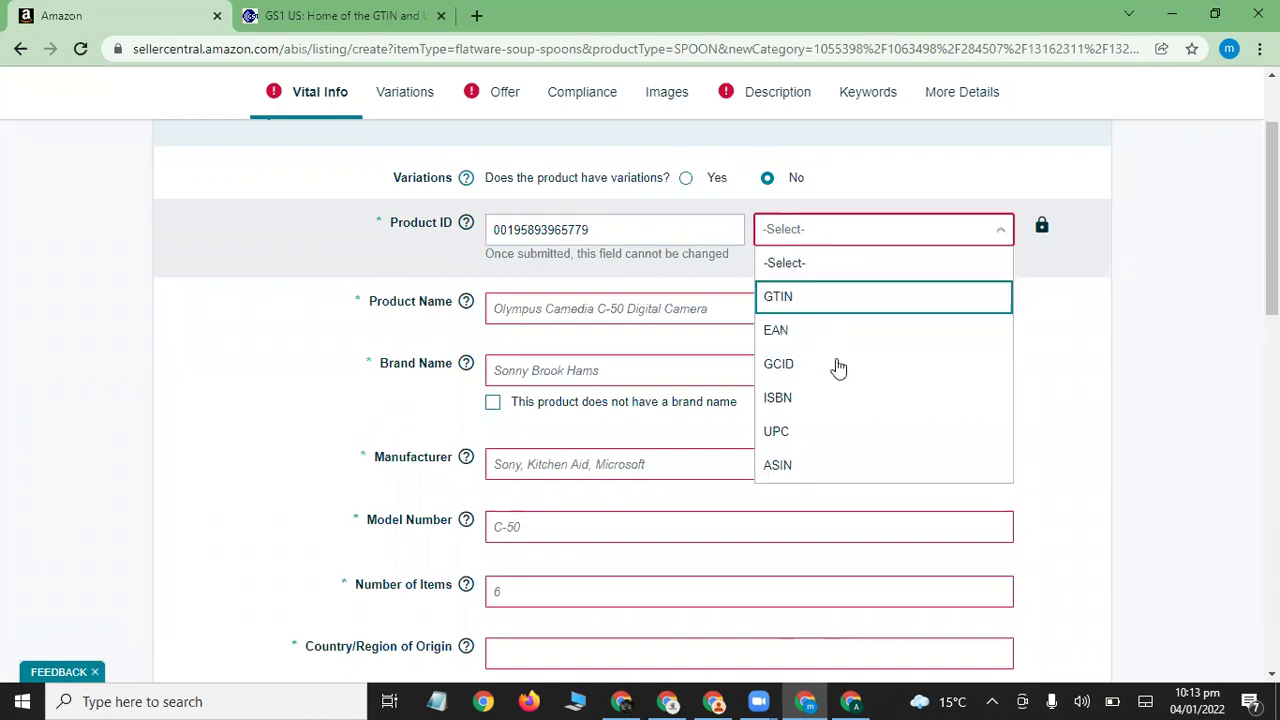
pyautogui.click(823, 310)
pyautogui.click(511, 232)
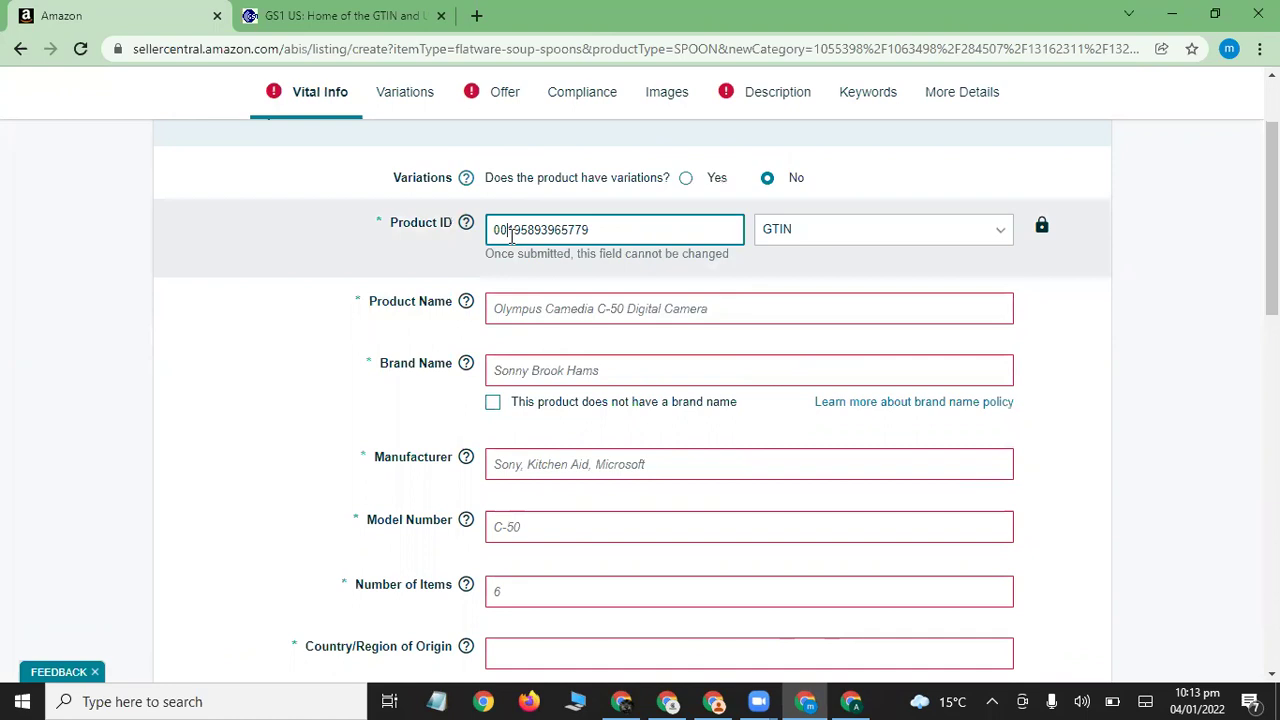
pyautogui.press('BackSpace')
pyautogui.press('BackSpace')
pyautogui.click(197, 225)
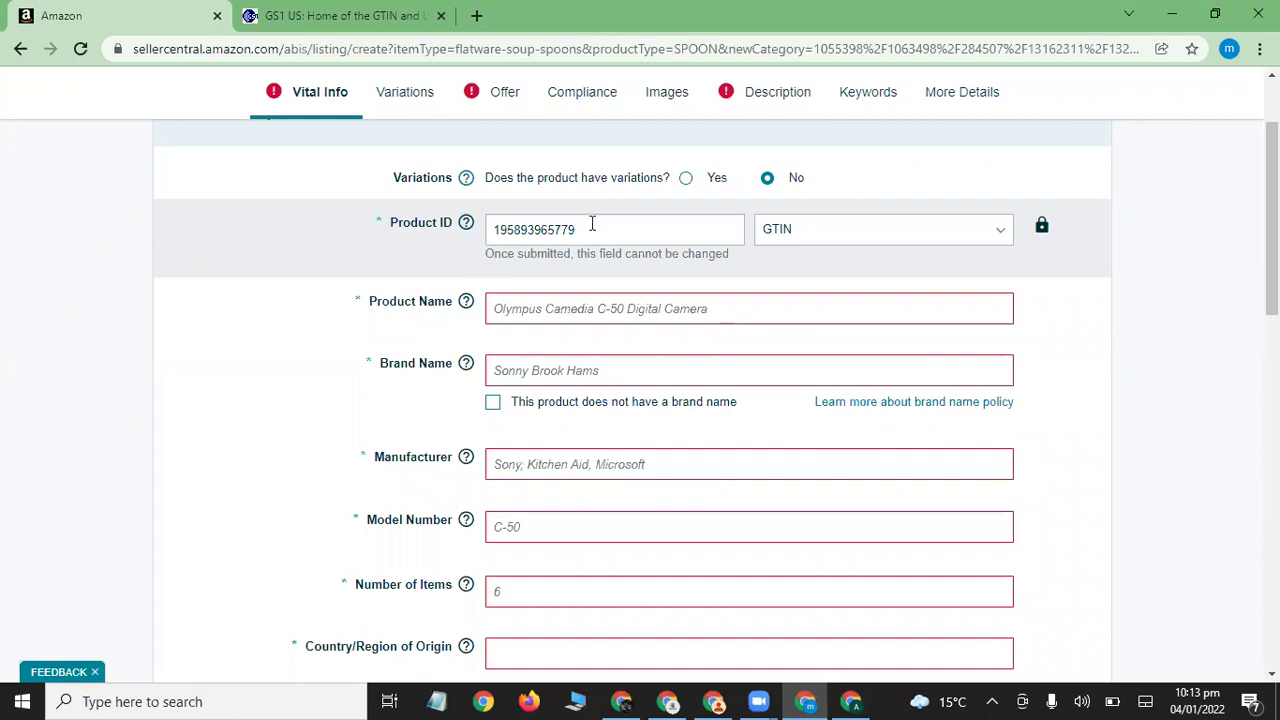
pyautogui.click(643, 298)
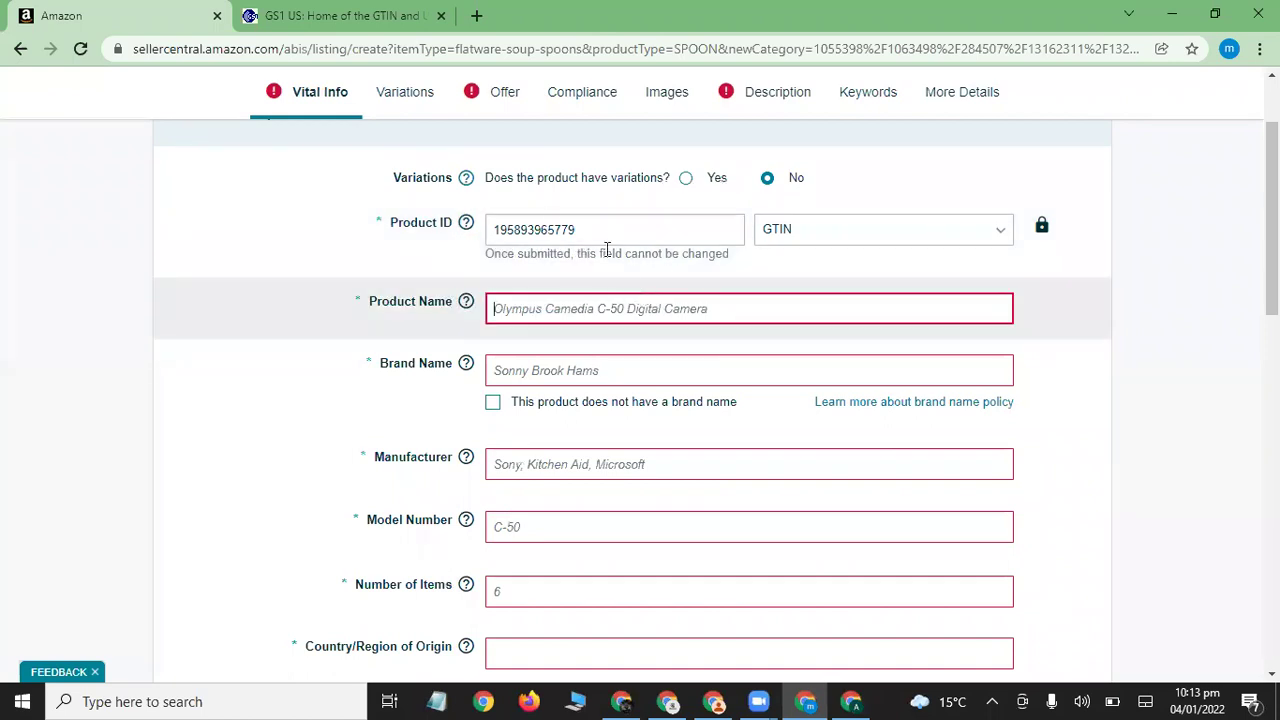
pyautogui.click(824, 240)
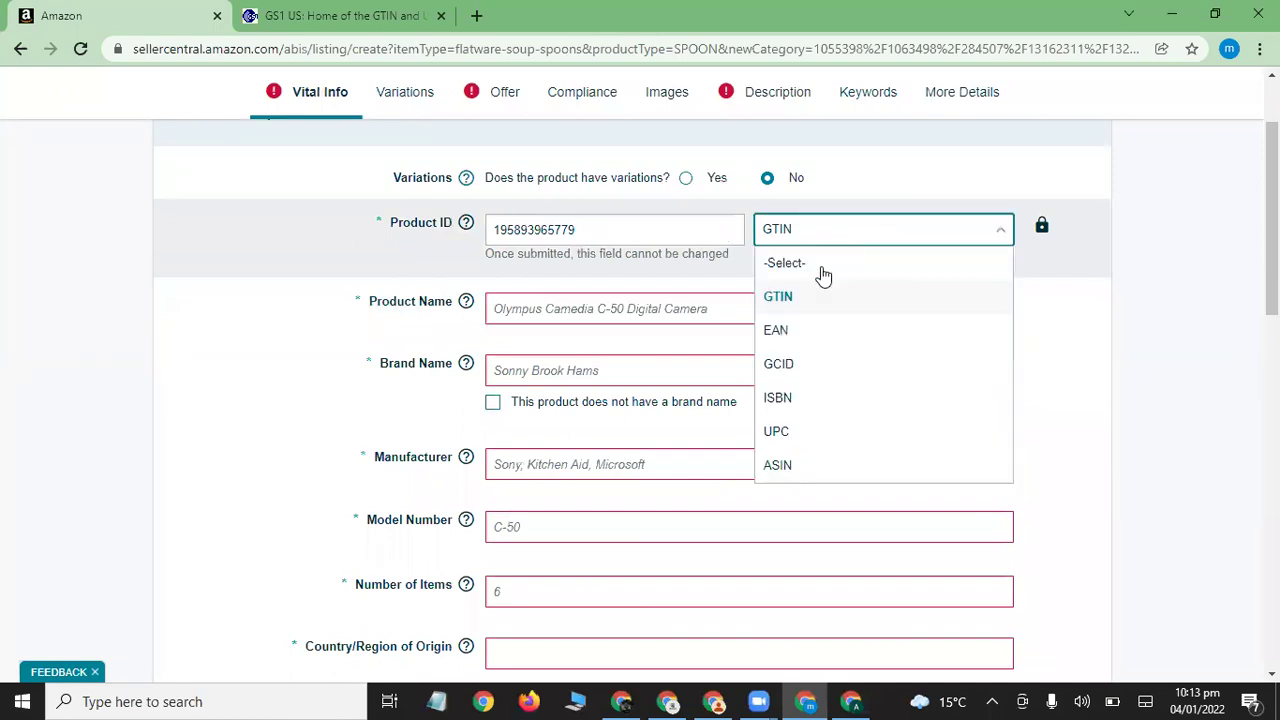
pyautogui.click(817, 433)
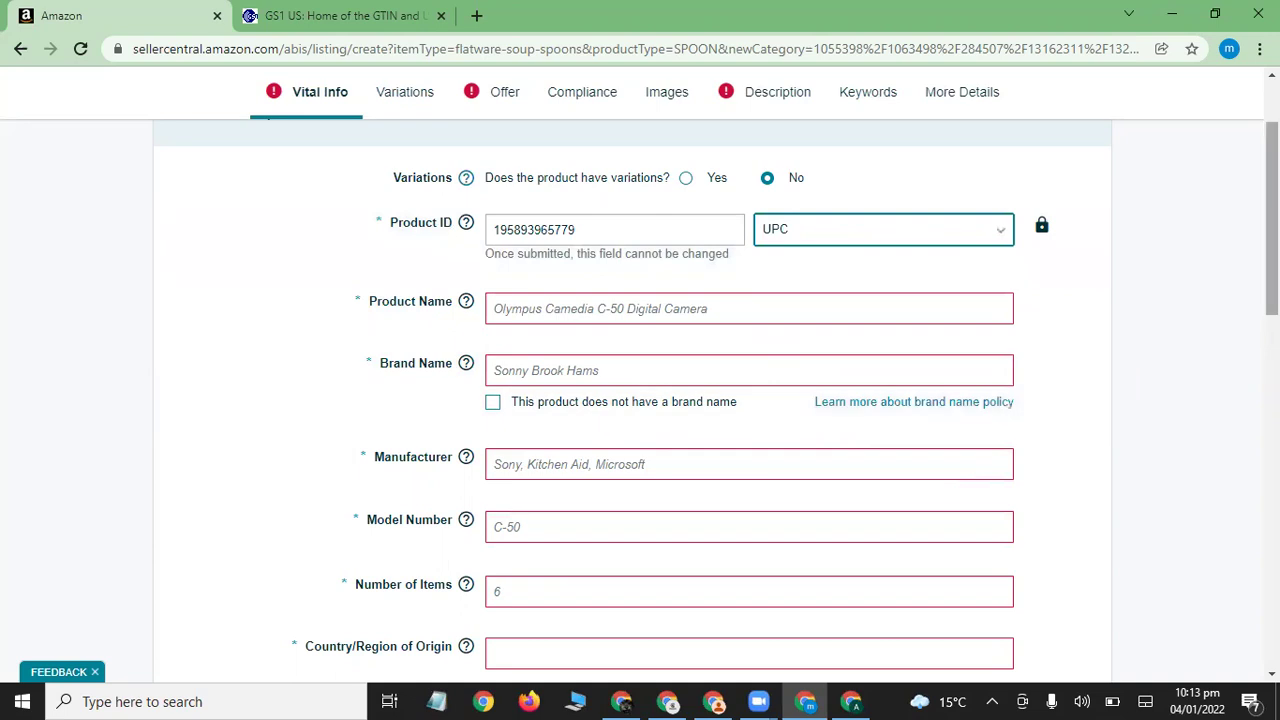
# Enter "spoon" as the Product Name and "Cophachia Boutique" as the Brand Name.
pyautogui.scroll(-1, 700, 300)
pyautogui.click(688, 242)
pyautogui.write('sp')
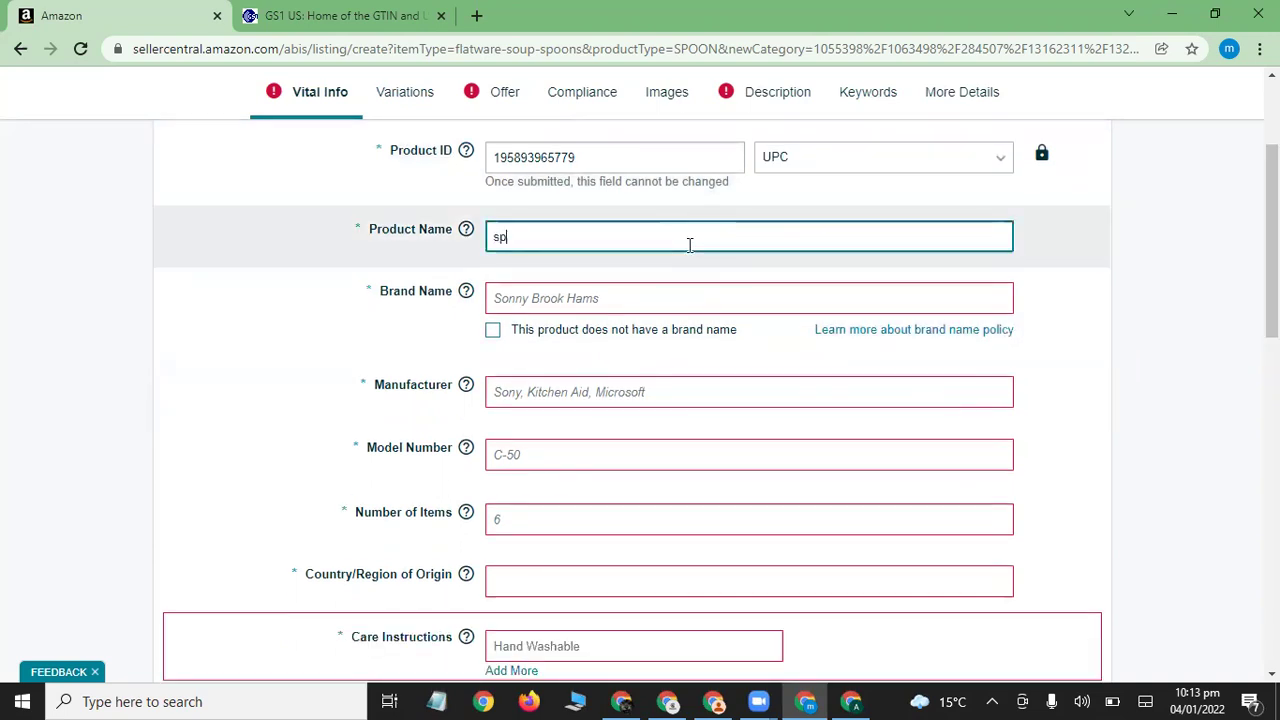
pyautogui.write('oon')
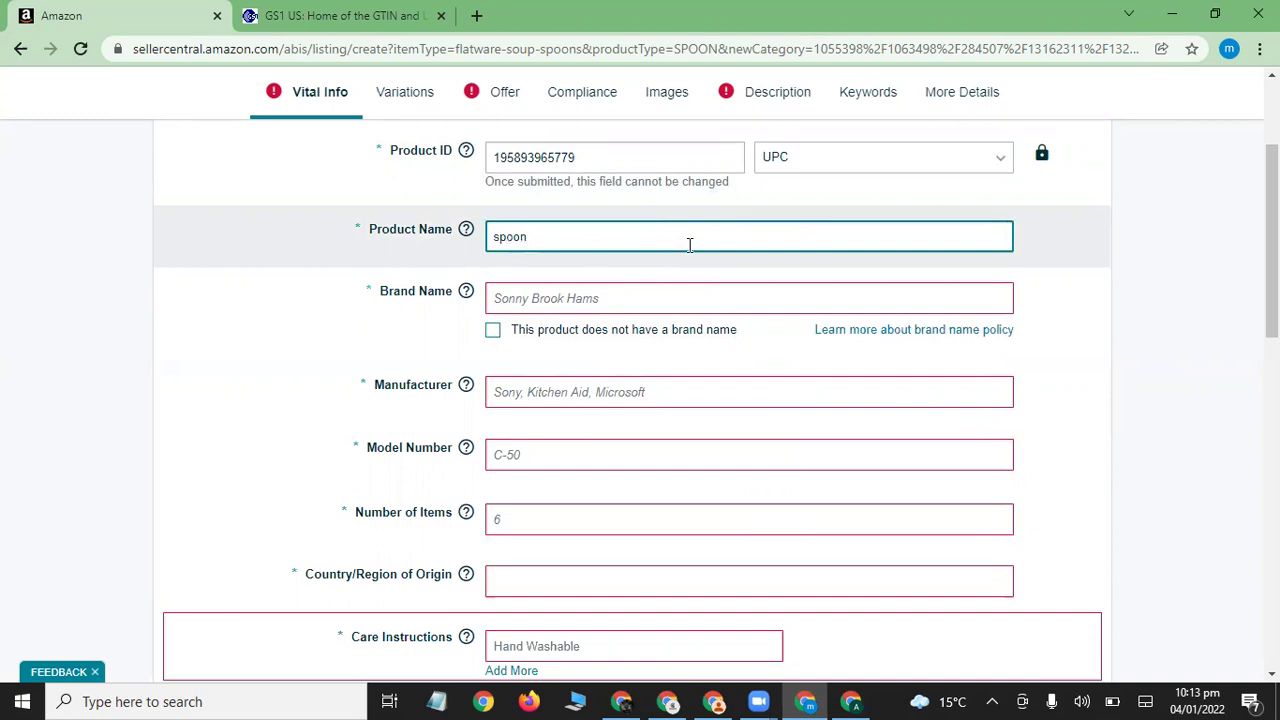
pyautogui.click(676, 299)
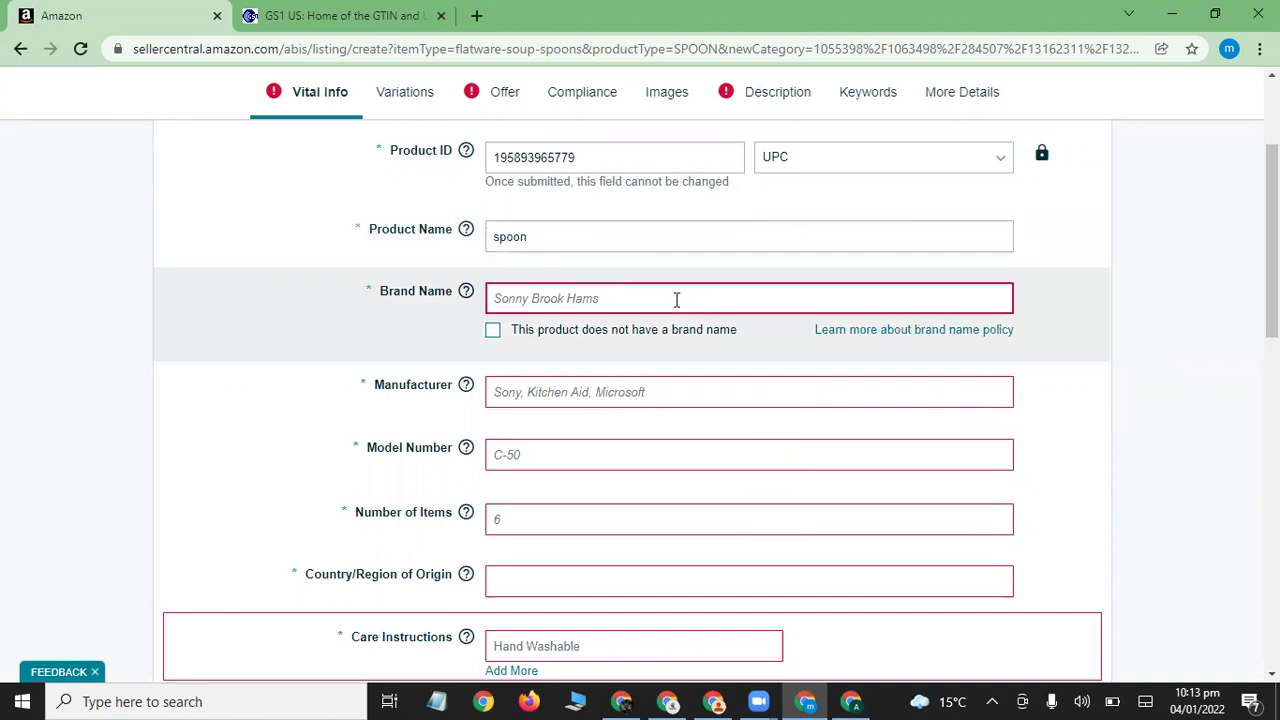
pyautogui.write('Cop')
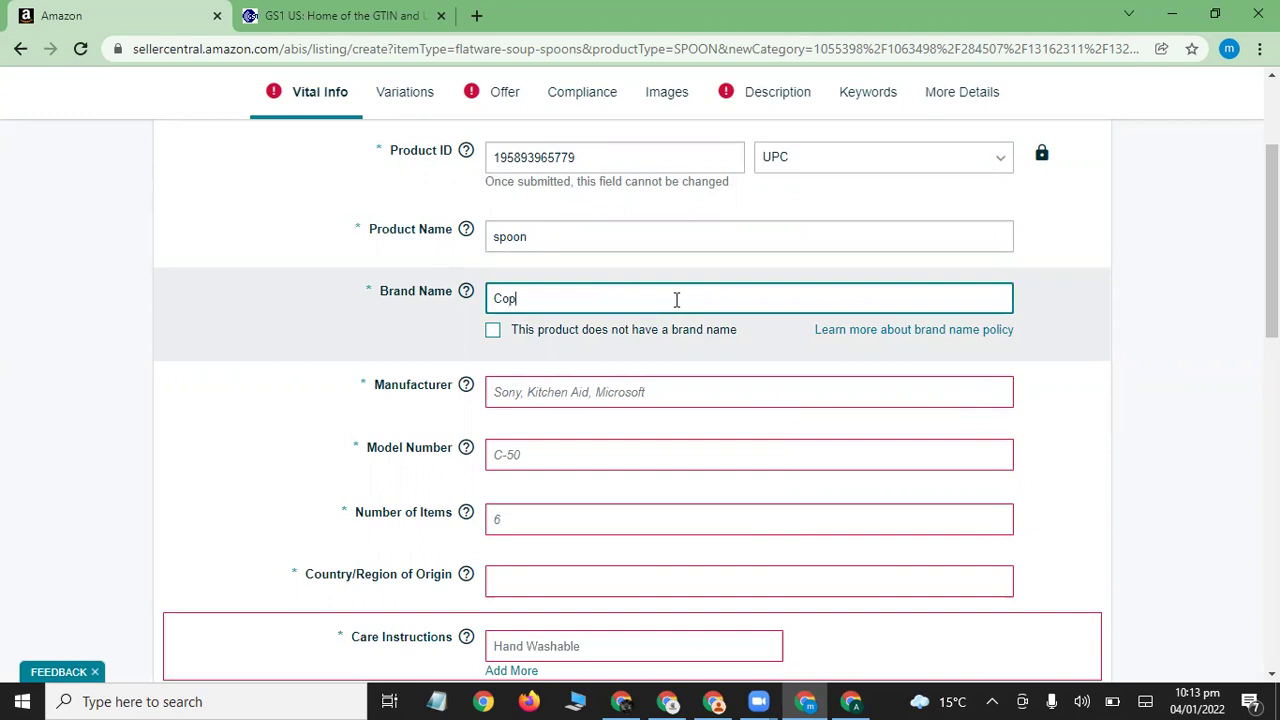
pyautogui.write('hachia Boutique')
pyautogui.click(1148, 358)
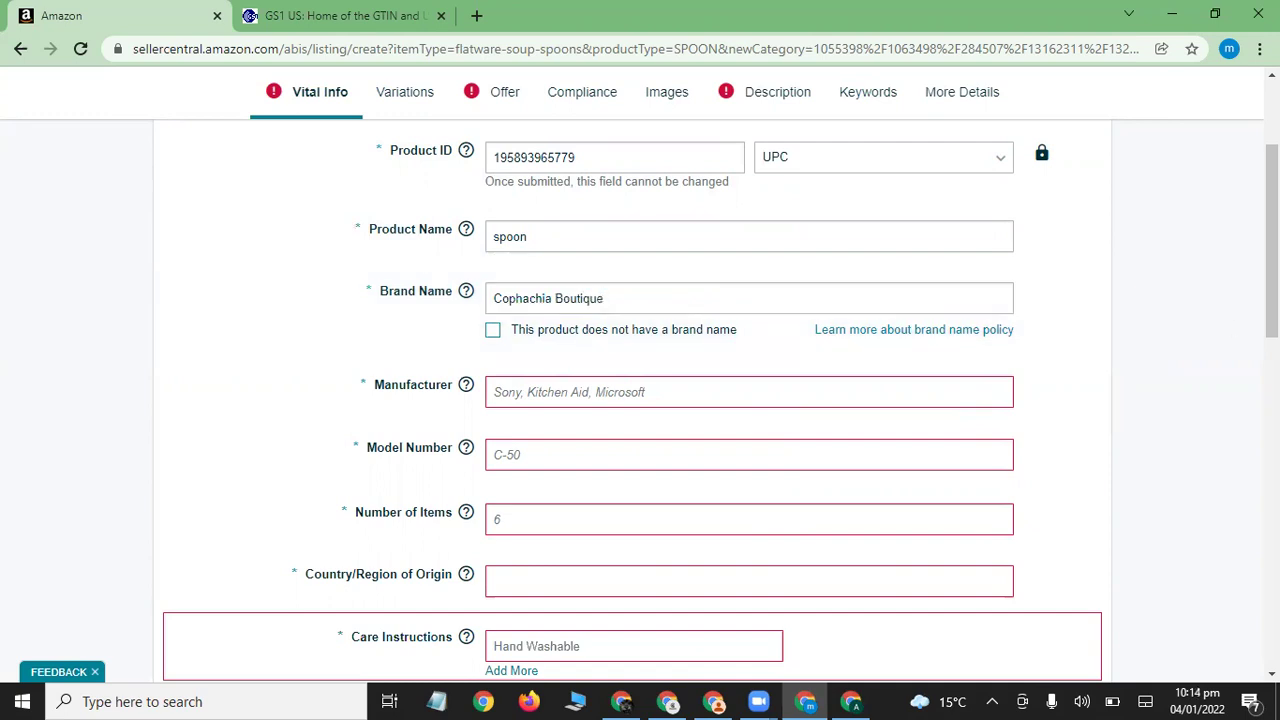
# Fill in the Manufacturer as "Abc", the Model Number as 3456 and the Number of Items as 6.
pyautogui.scroll(-2, 713, 213)
pyautogui.click(713, 213)
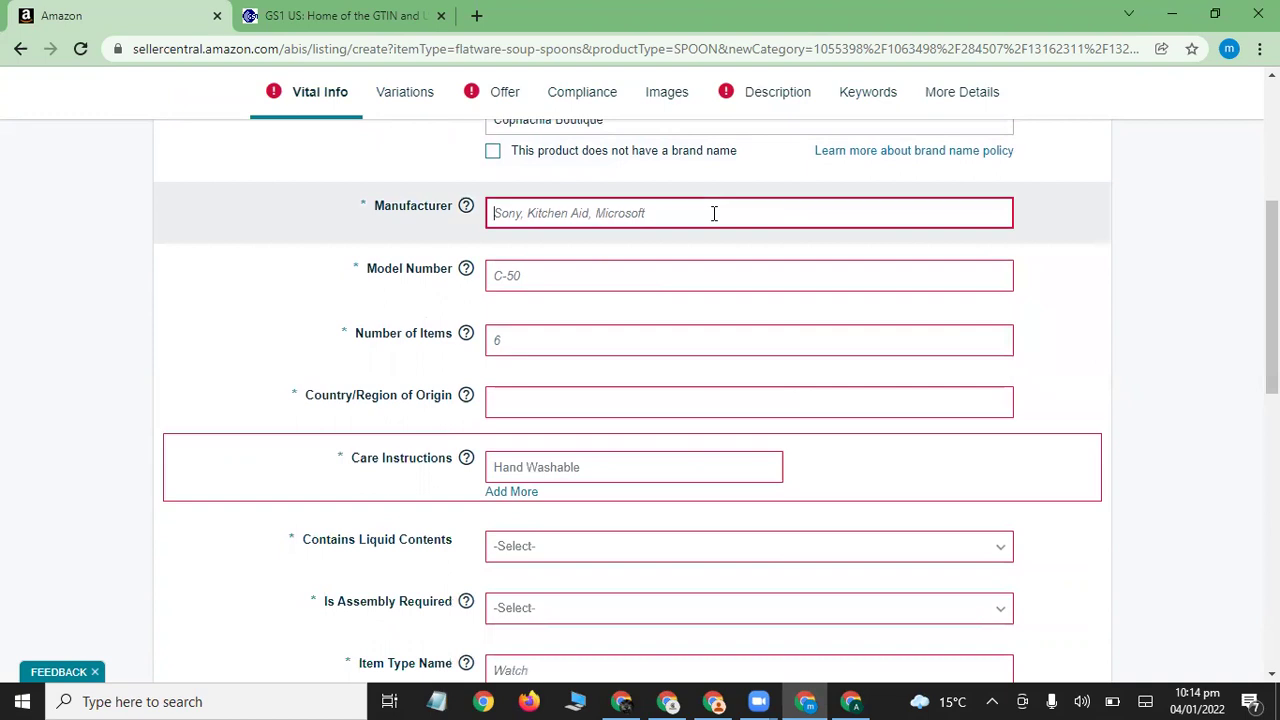
pyautogui.write('Abc')
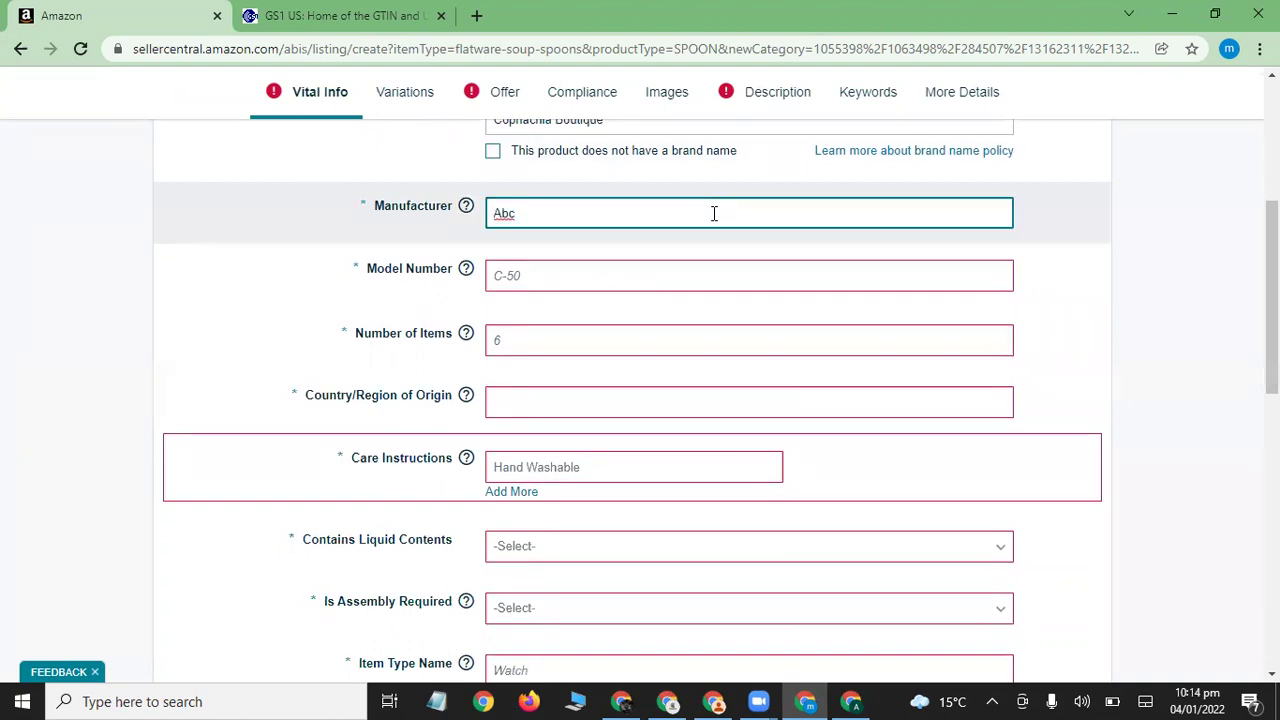
pyautogui.click(569, 270)
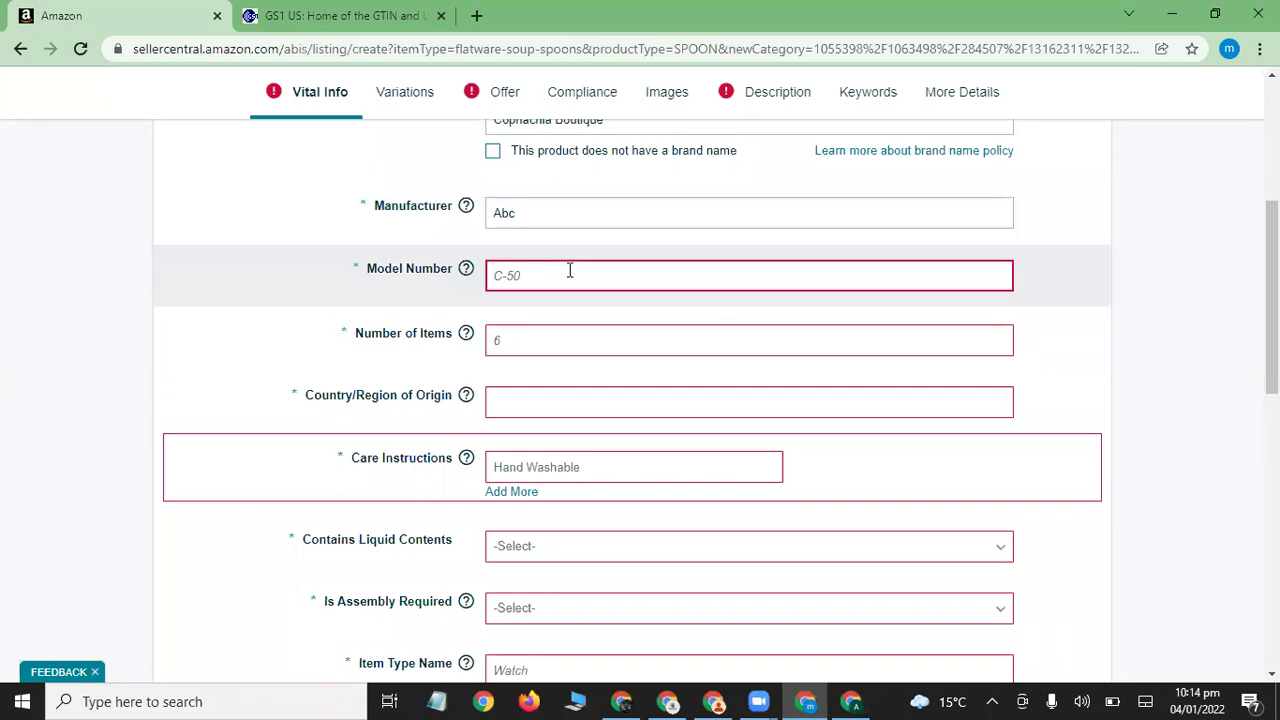
pyautogui.write('3456')
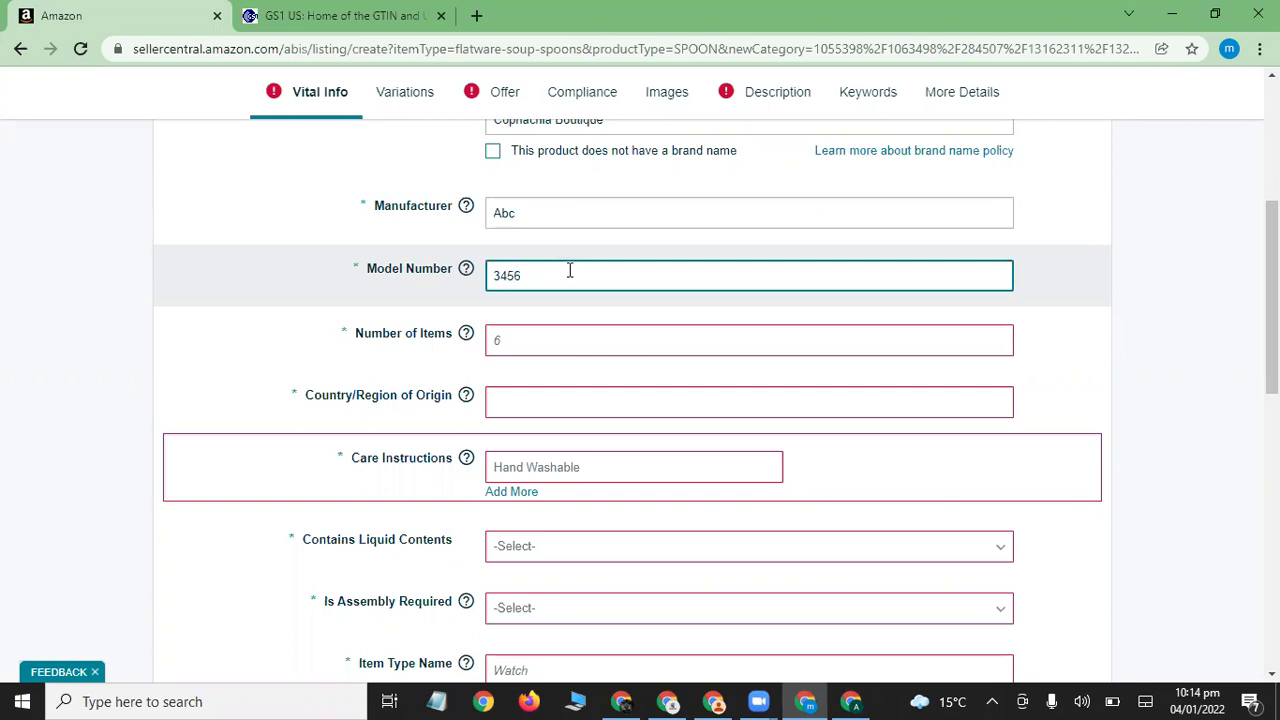
pyautogui.click(583, 340)
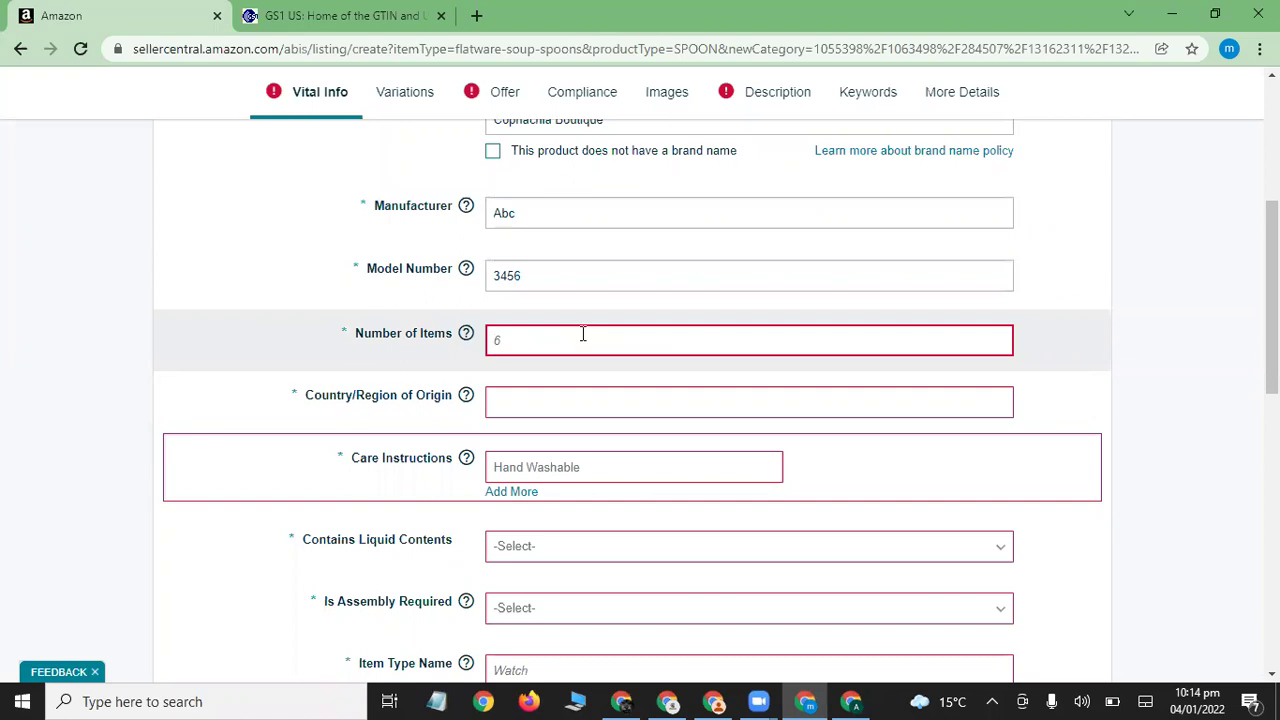
pyautogui.write('6')
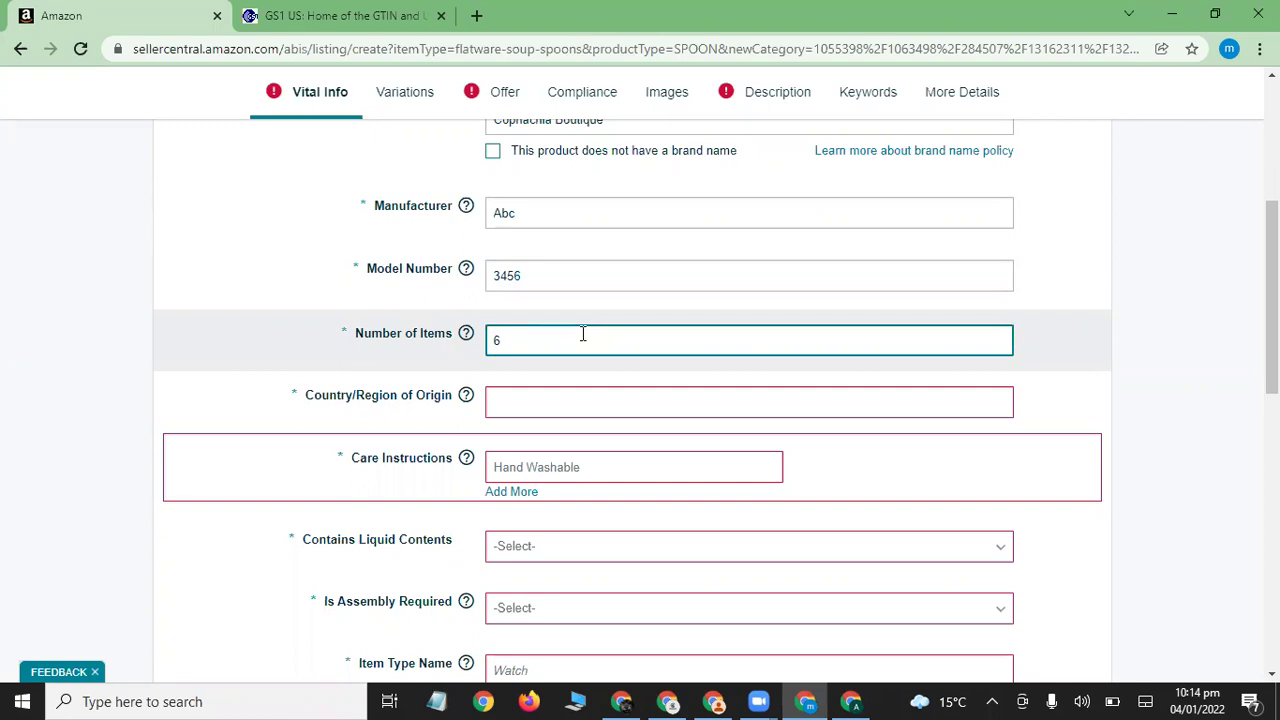
# Set the Country/Region of Origin to United States and the Care Instructions to Hand Wash.
pyautogui.scroll(-2, 630, 300)
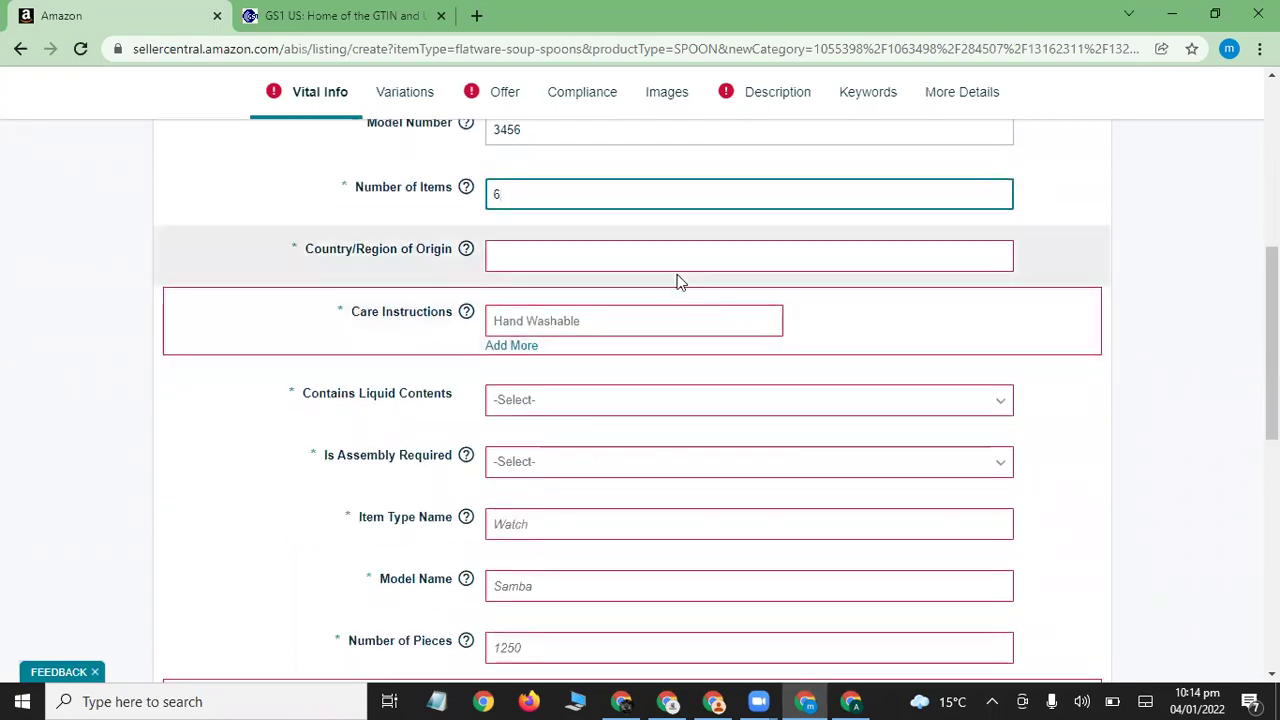
pyautogui.click(664, 270)
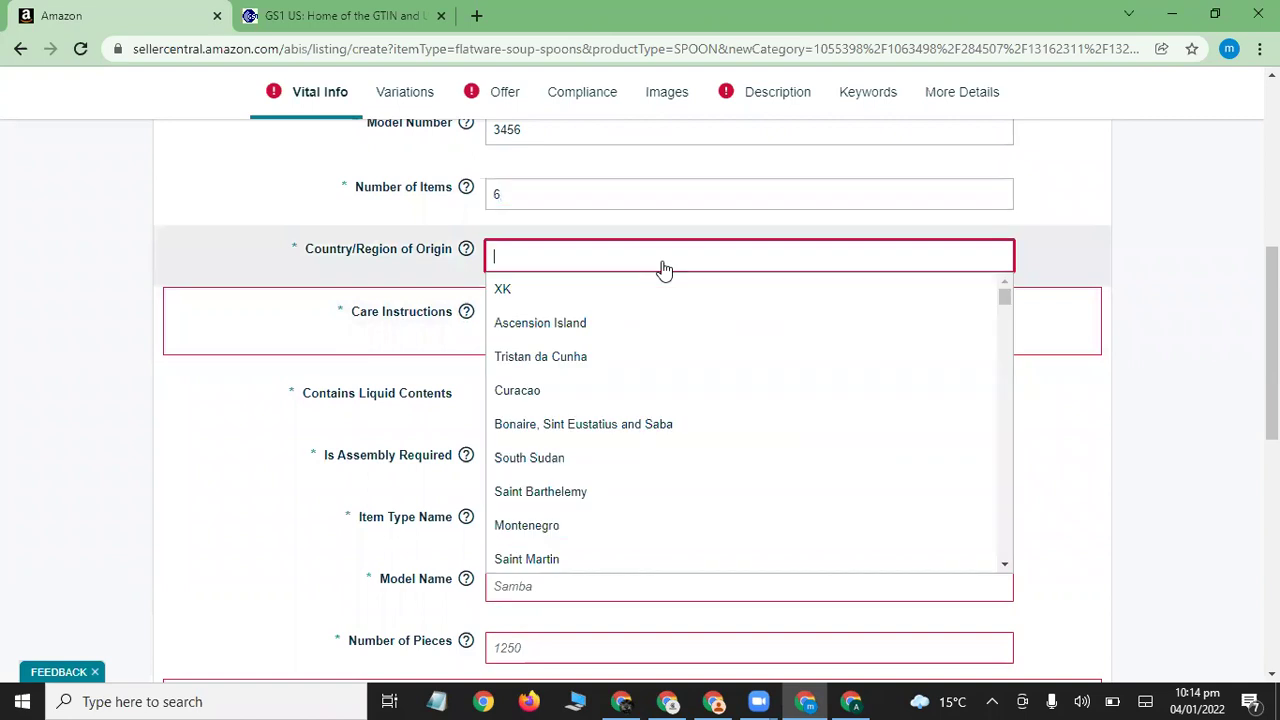
pyautogui.write('unit')
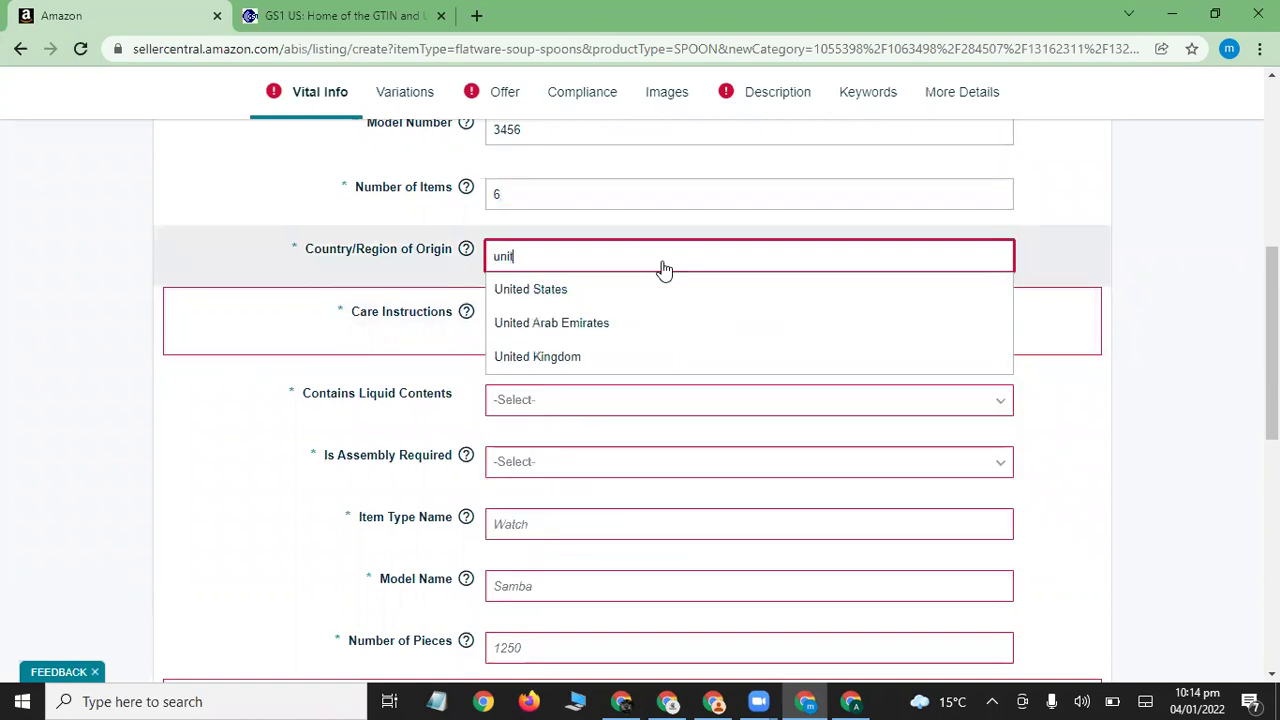
pyautogui.click(668, 292)
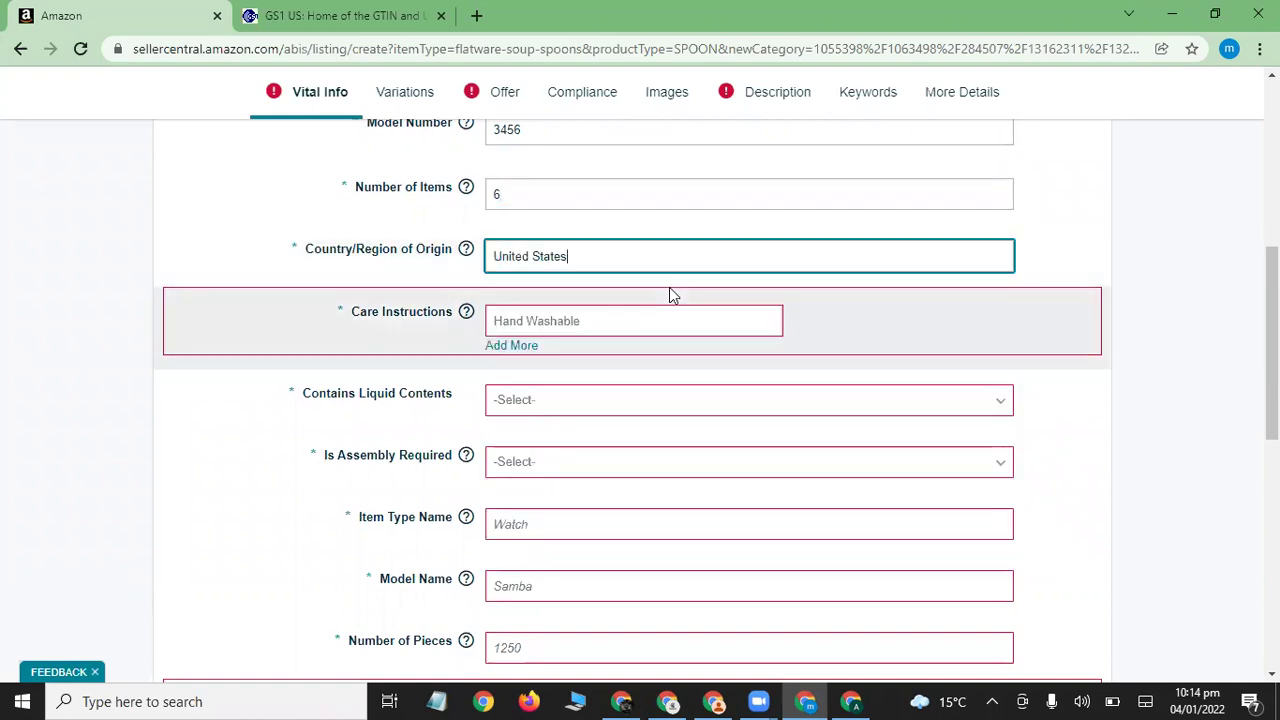
pyautogui.click(556, 313)
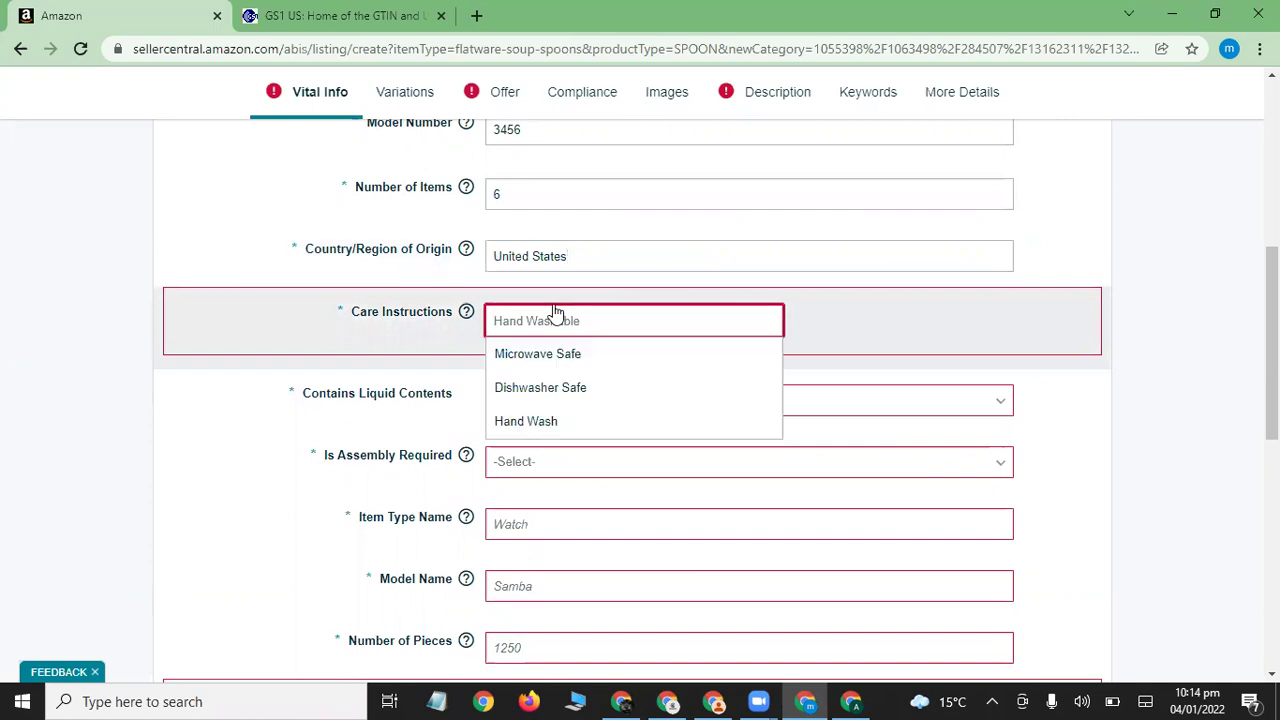
pyautogui.click(557, 422)
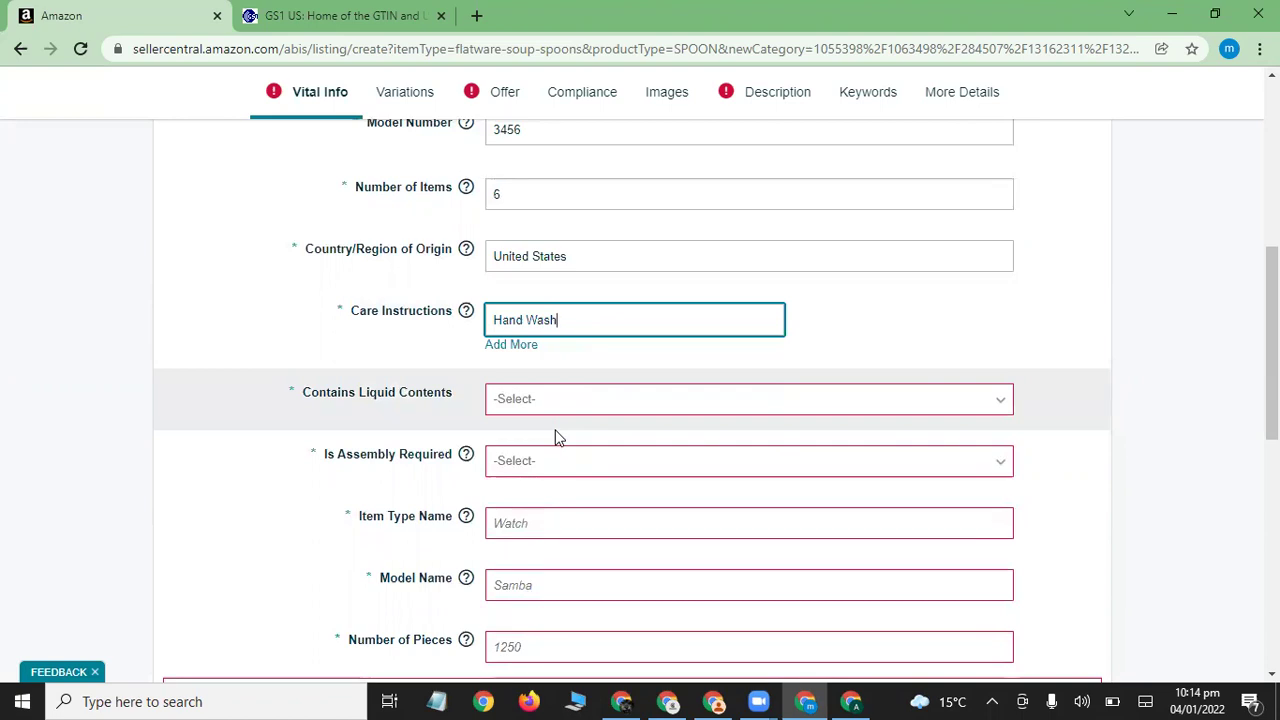
# Set both Contains Liquid Contents and Is Assembly Required to No.
pyautogui.moveTo(1271, 385); pyautogui.dragTo(1271, 411)
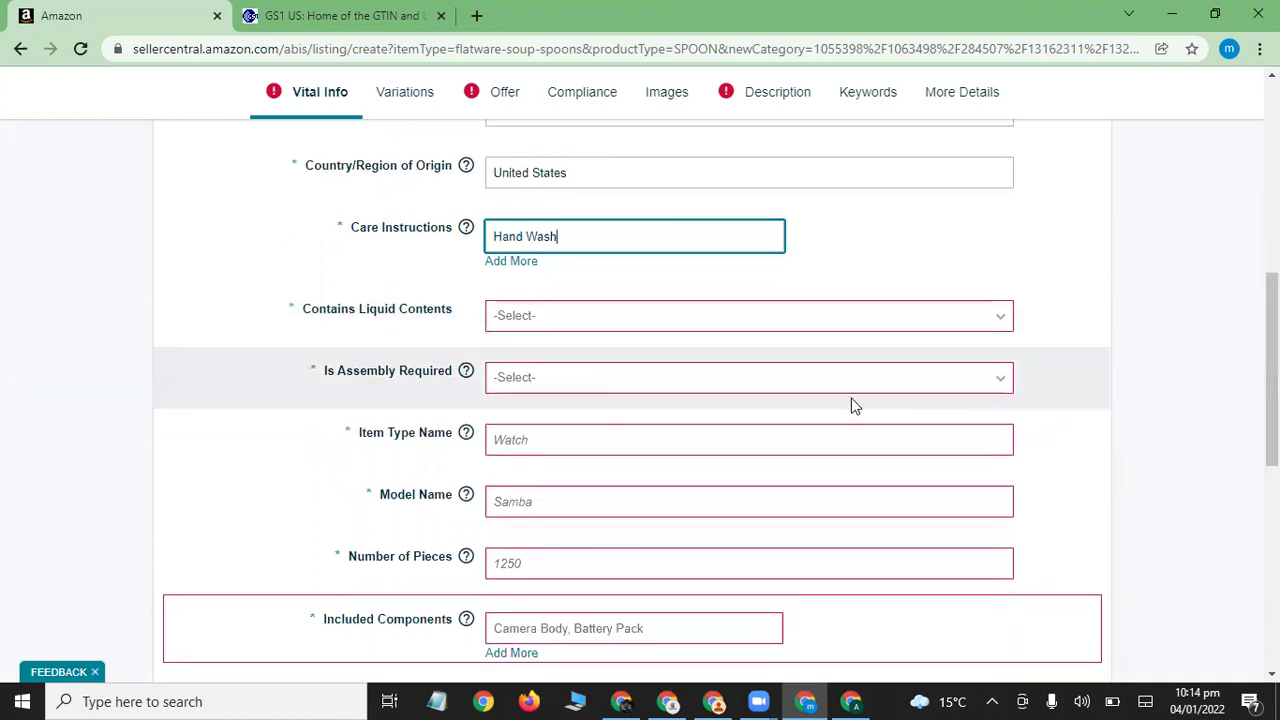
pyautogui.click(684, 318)
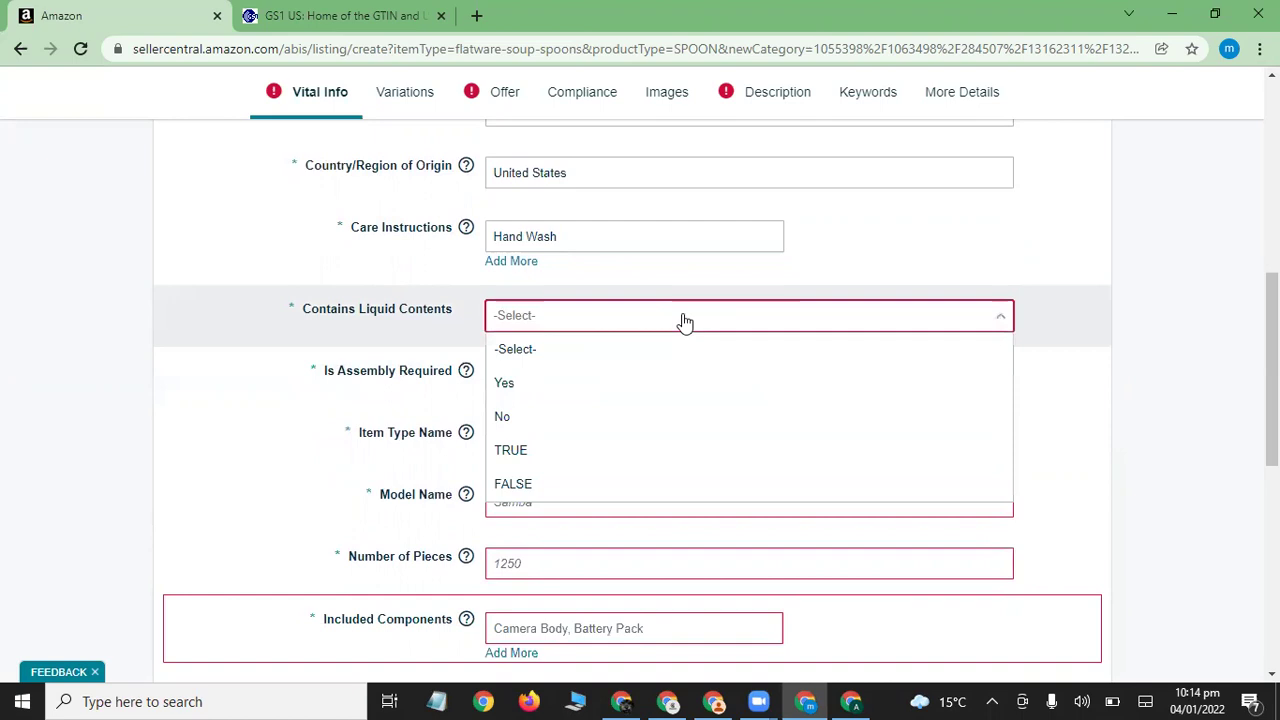
pyautogui.click(630, 422)
pyautogui.click(584, 385)
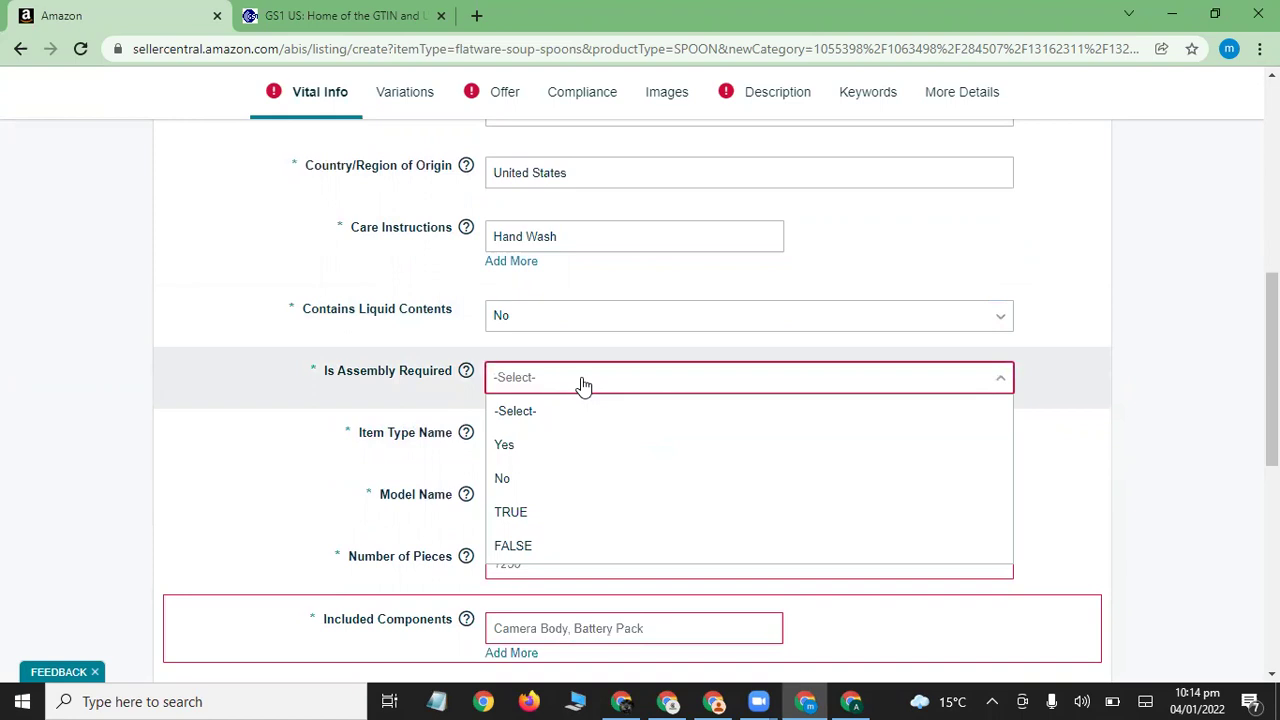
pyautogui.click(557, 480)
# Enter "spoon" as both the Item Type Name and the Model Name, and set the Number of Pieces to 6.
pyautogui.scroll(-1, 614, 340)
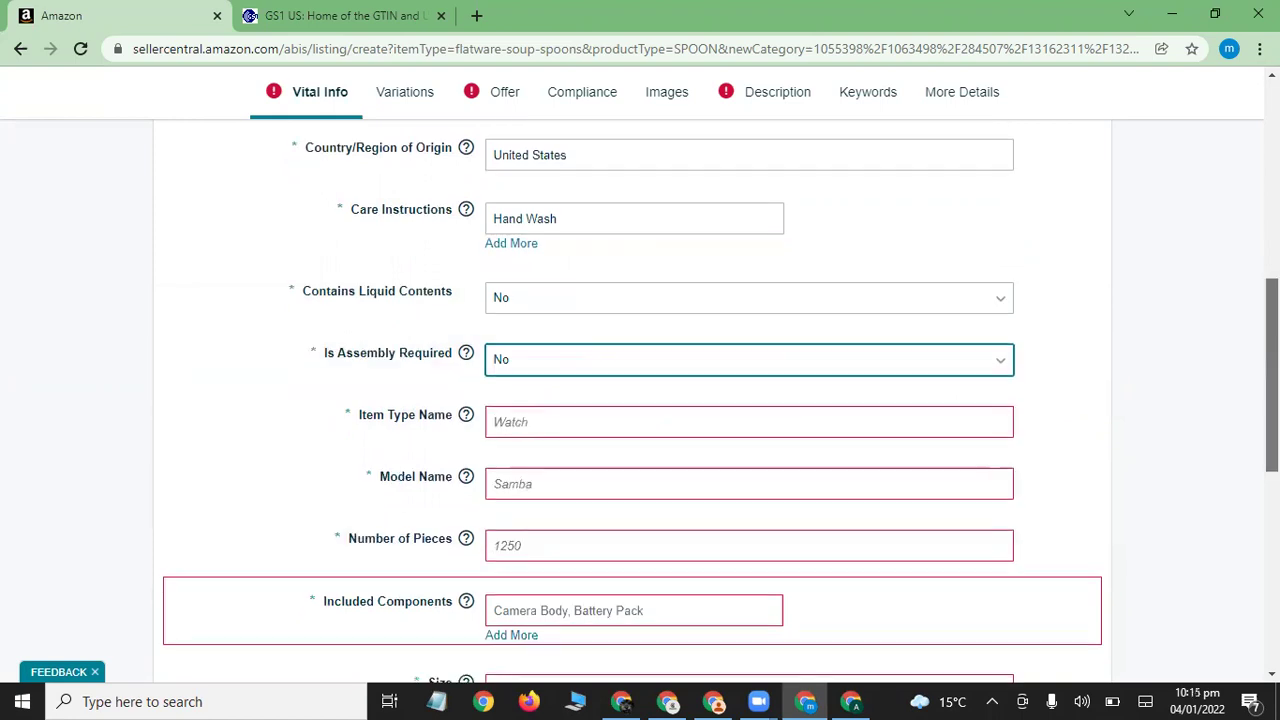
pyautogui.click(601, 337)
pyautogui.write('s')
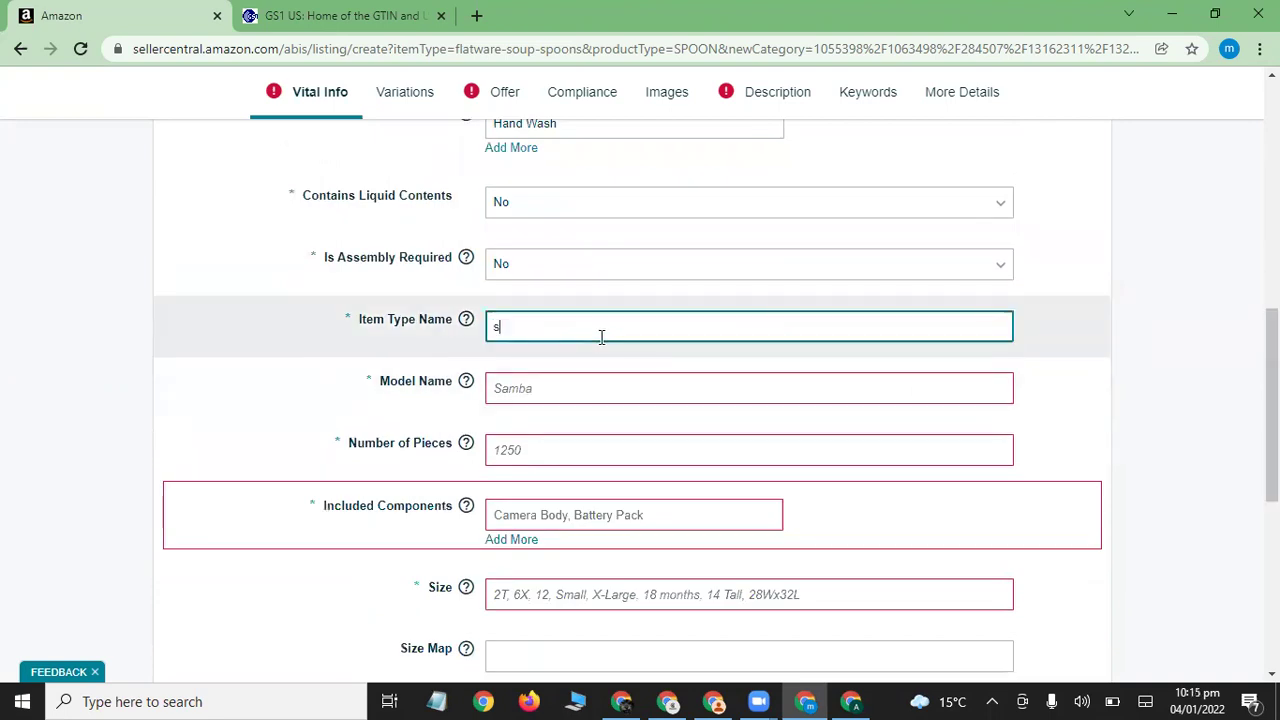
pyautogui.write('poon')
pyautogui.click(597, 391)
pyautogui.write('spoon')
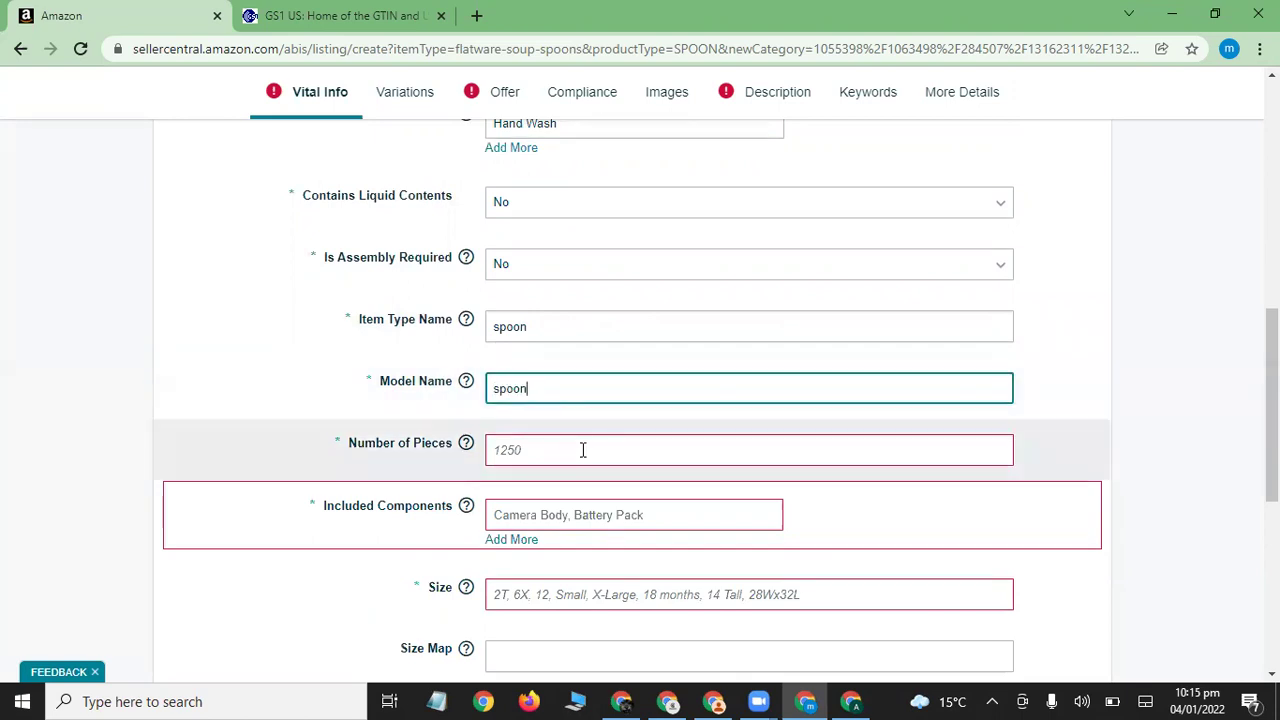
pyautogui.click(583, 452)
pyautogui.write('6')
pyautogui.scroll(-1, 1260, 430)
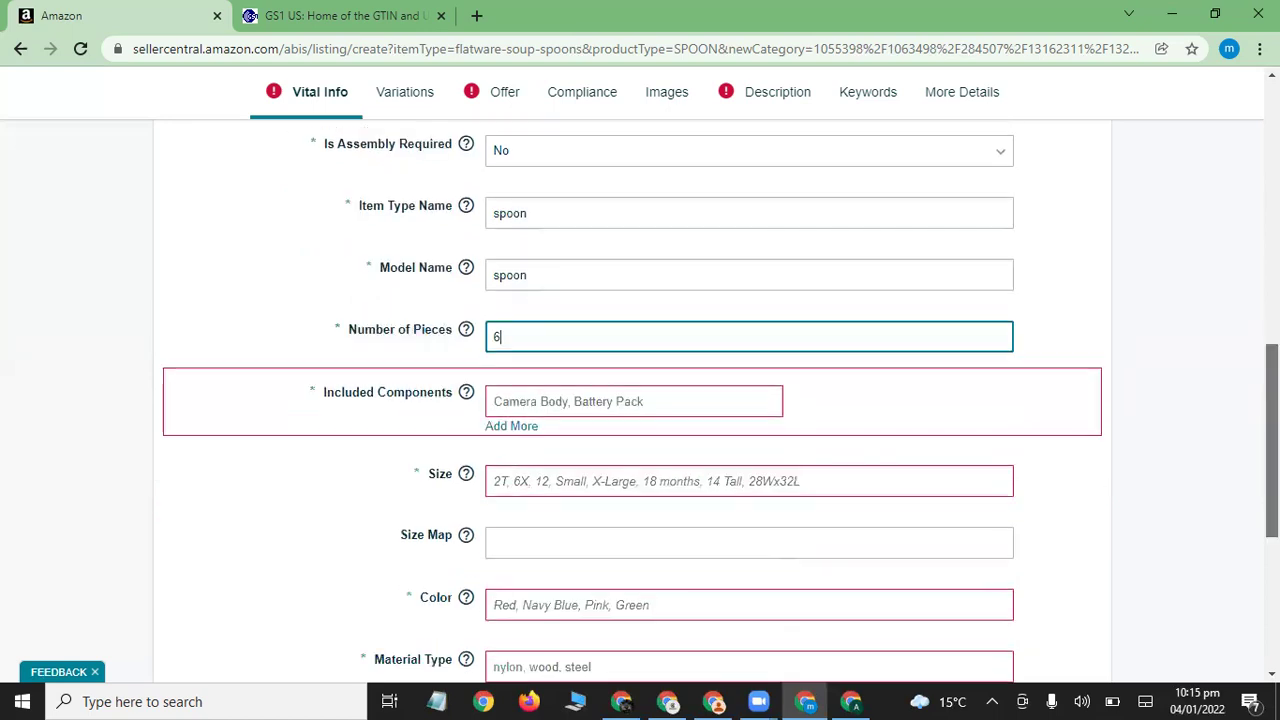
# Set the Included Components to Wire Whip from the suggested values.
pyautogui.scroll(-1, 869, 397)
pyautogui.click(547, 330)
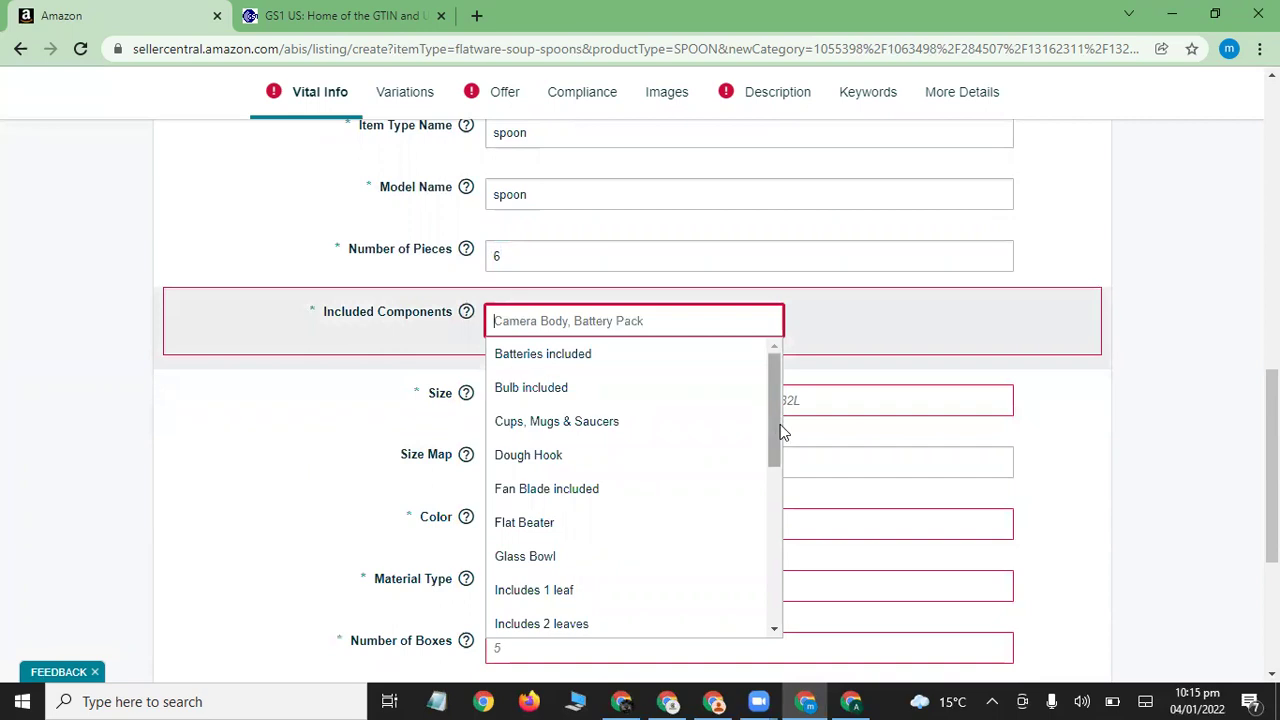
pyautogui.moveTo(772, 424); pyautogui.dragTo(774, 574)
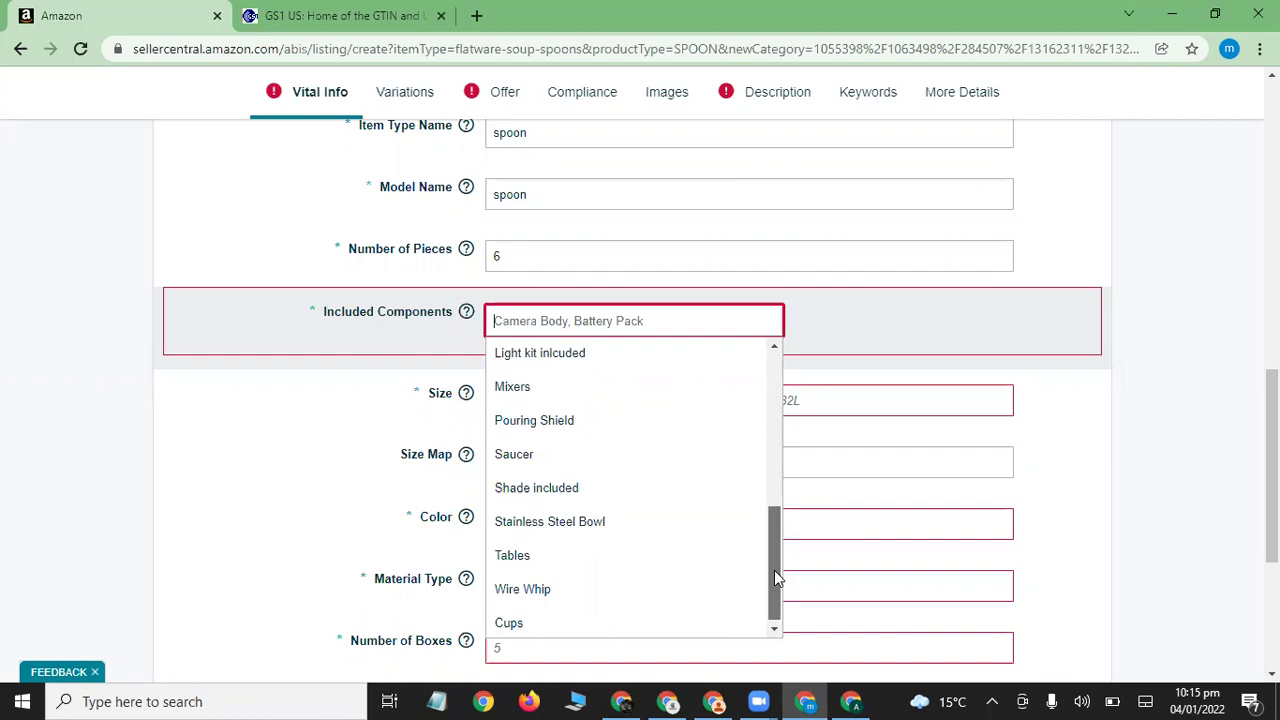
pyautogui.click(634, 586)
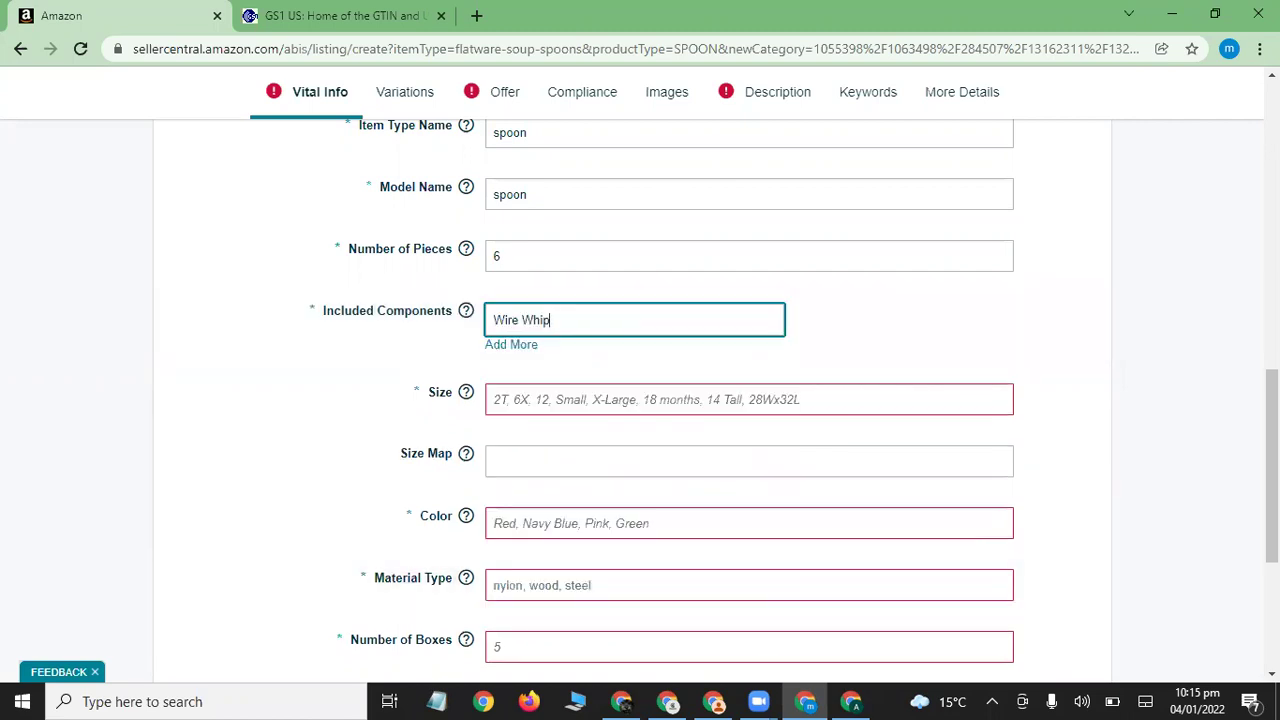
# Enter "small" as the Size and "silver" as the Color.
pyautogui.scroll(-1, 906, 340)
pyautogui.click(675, 311)
pyautogui.write('small')
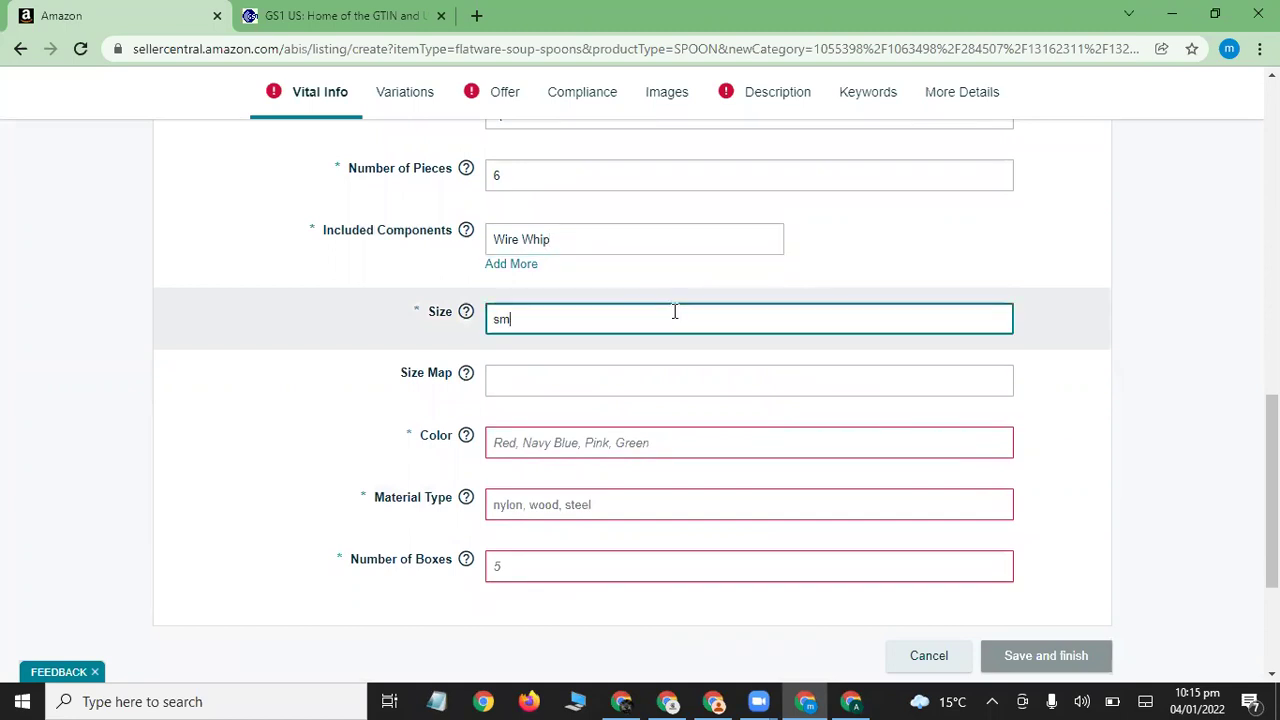
pyautogui.click(626, 444)
pyautogui.write('silver')
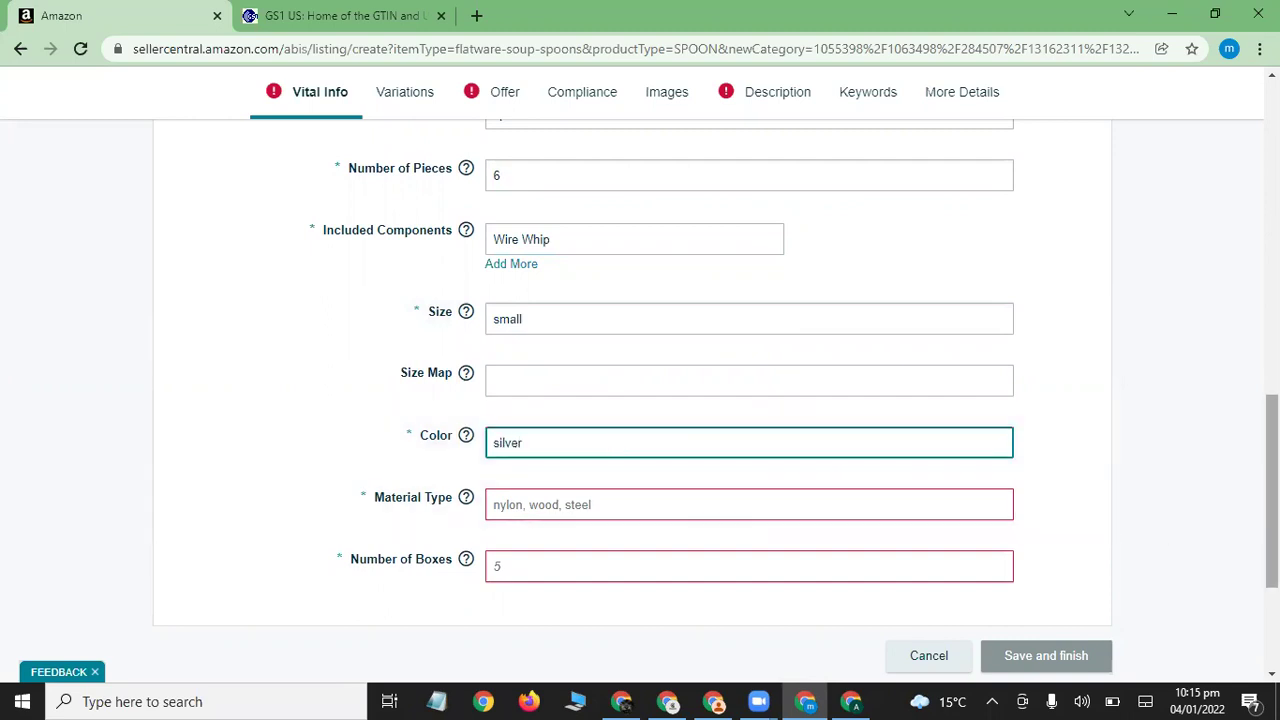
# Set the Material Type to Iron and the Number of Boxes to 1.
pyautogui.scroll(-2, 1109, 514)
pyautogui.click(668, 362)
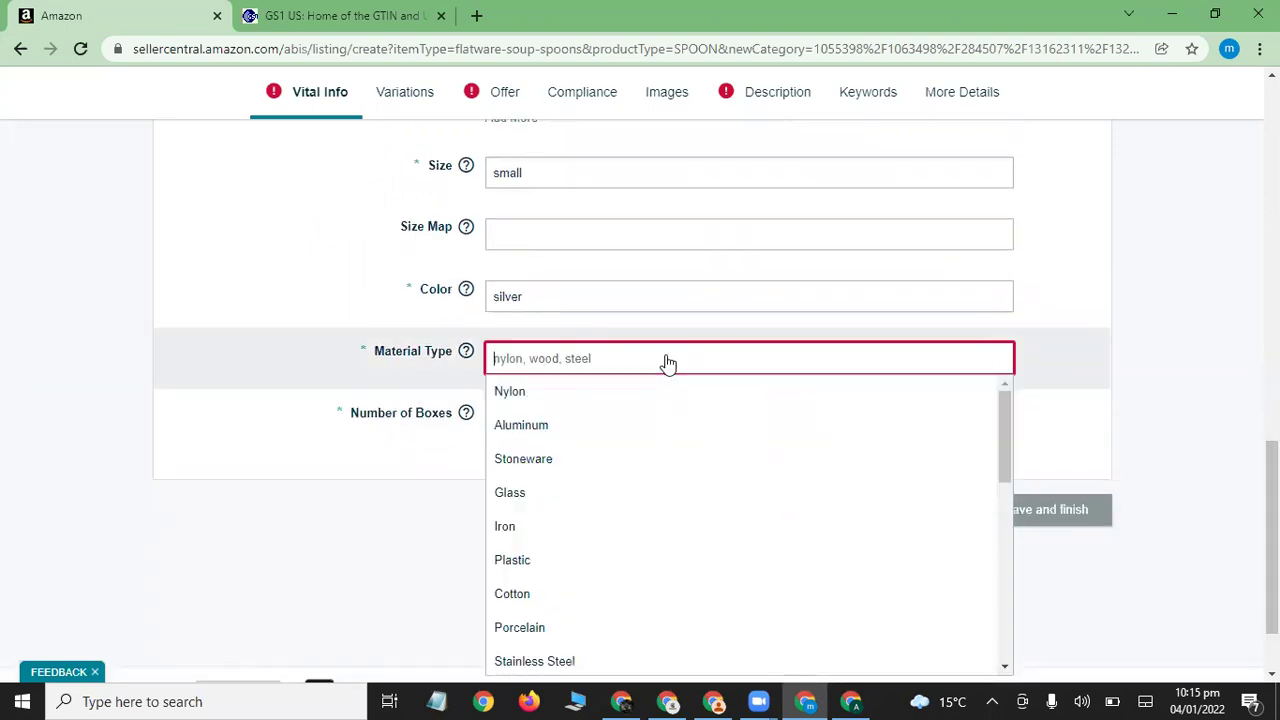
pyautogui.write('ironb')
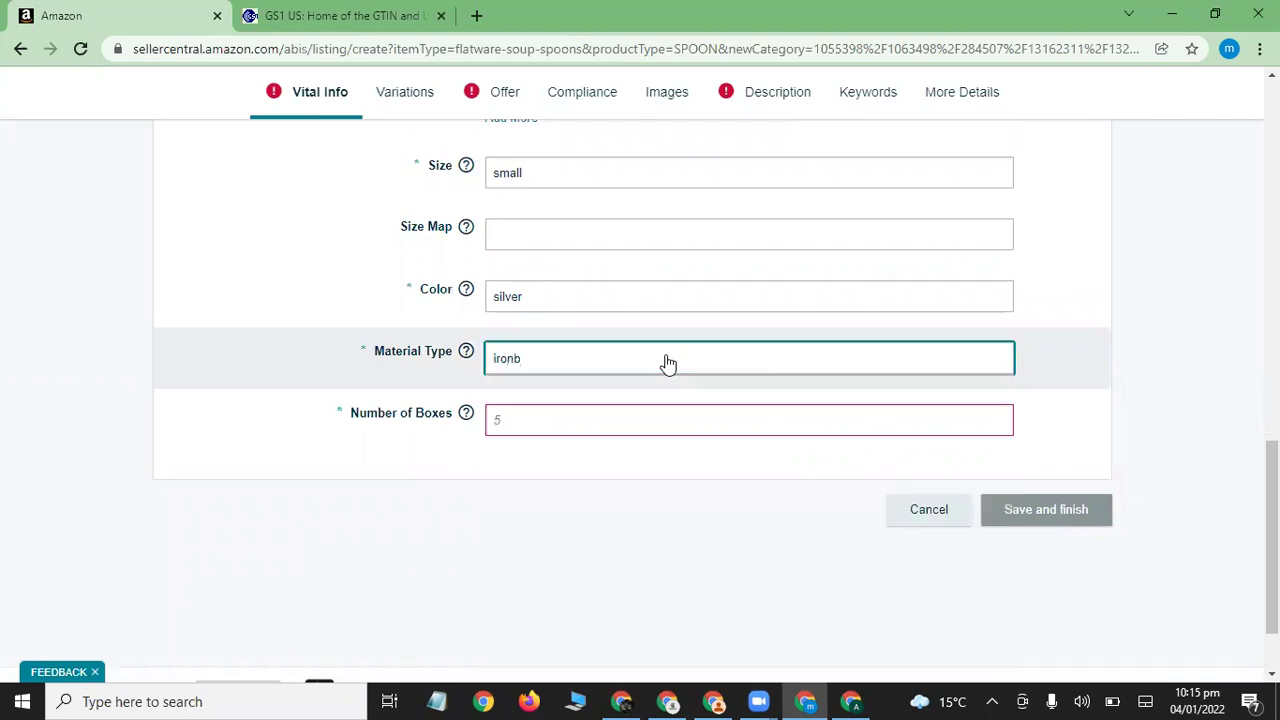
pyautogui.press('BackSpace')
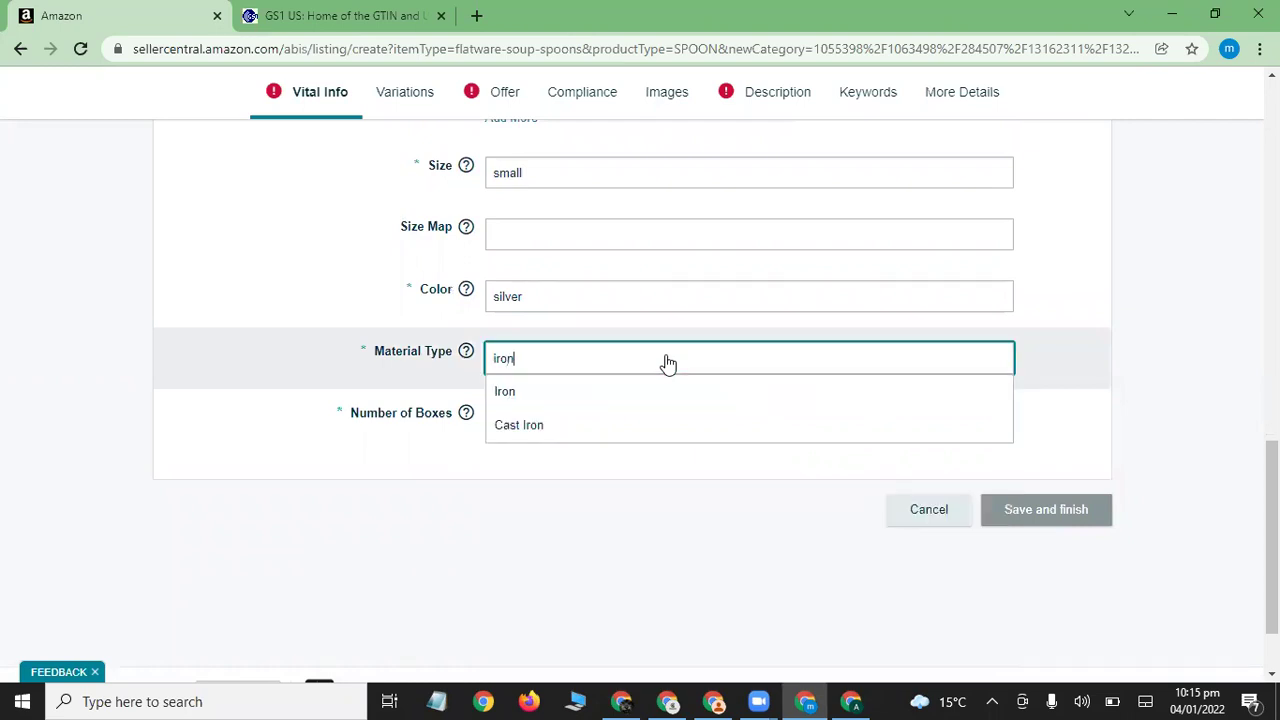
pyautogui.click(643, 395)
pyautogui.click(581, 411)
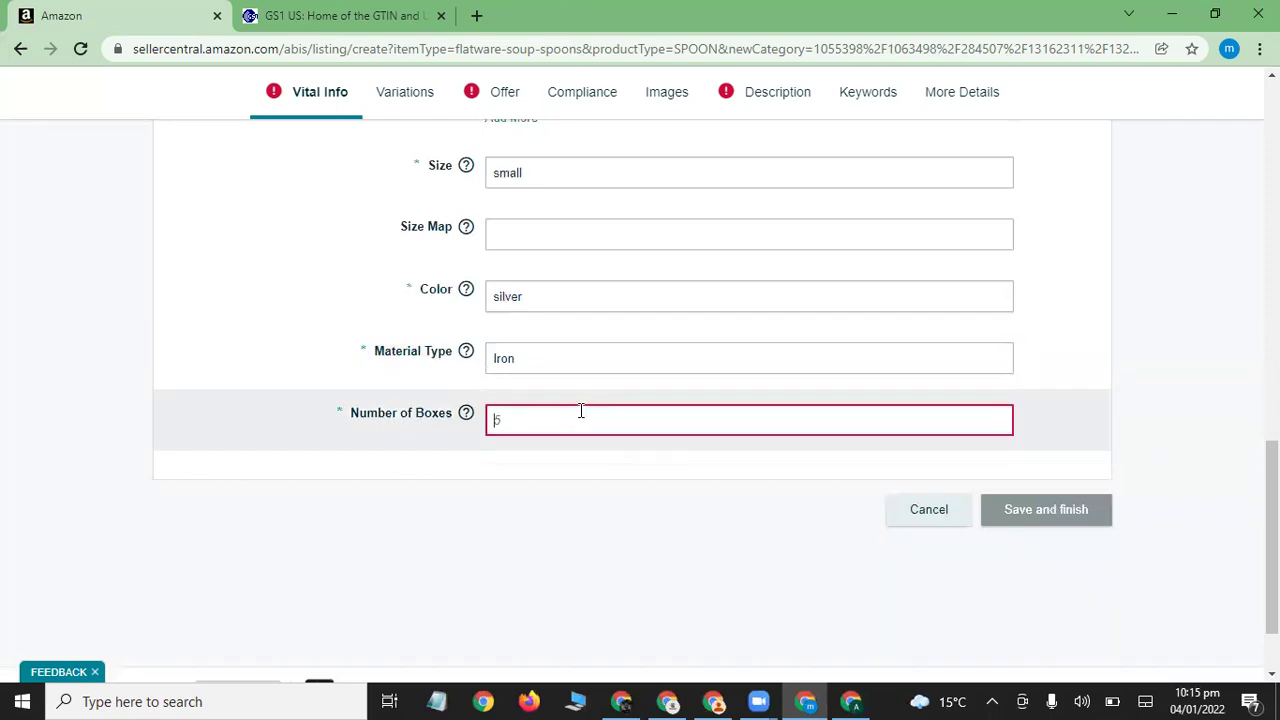
pyautogui.write('1')
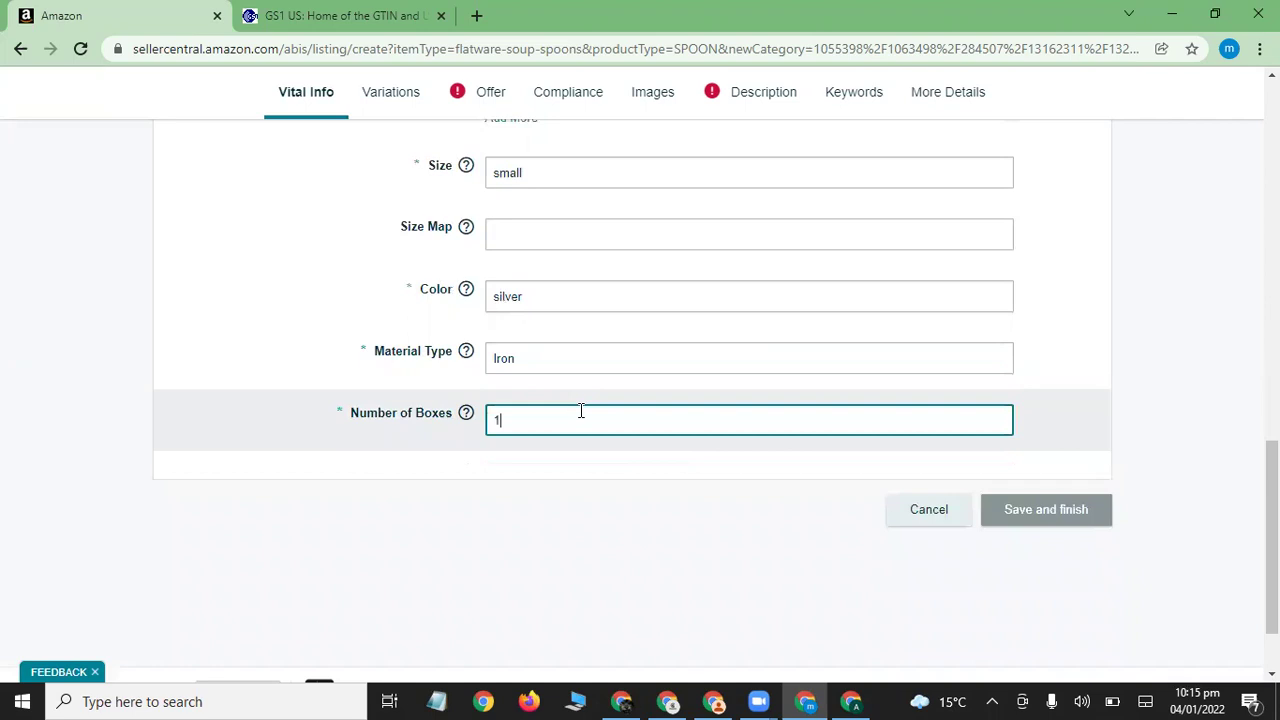
# In the listing's offer details, set the Standard Price to USD 20.
pyautogui.click(481, 100)
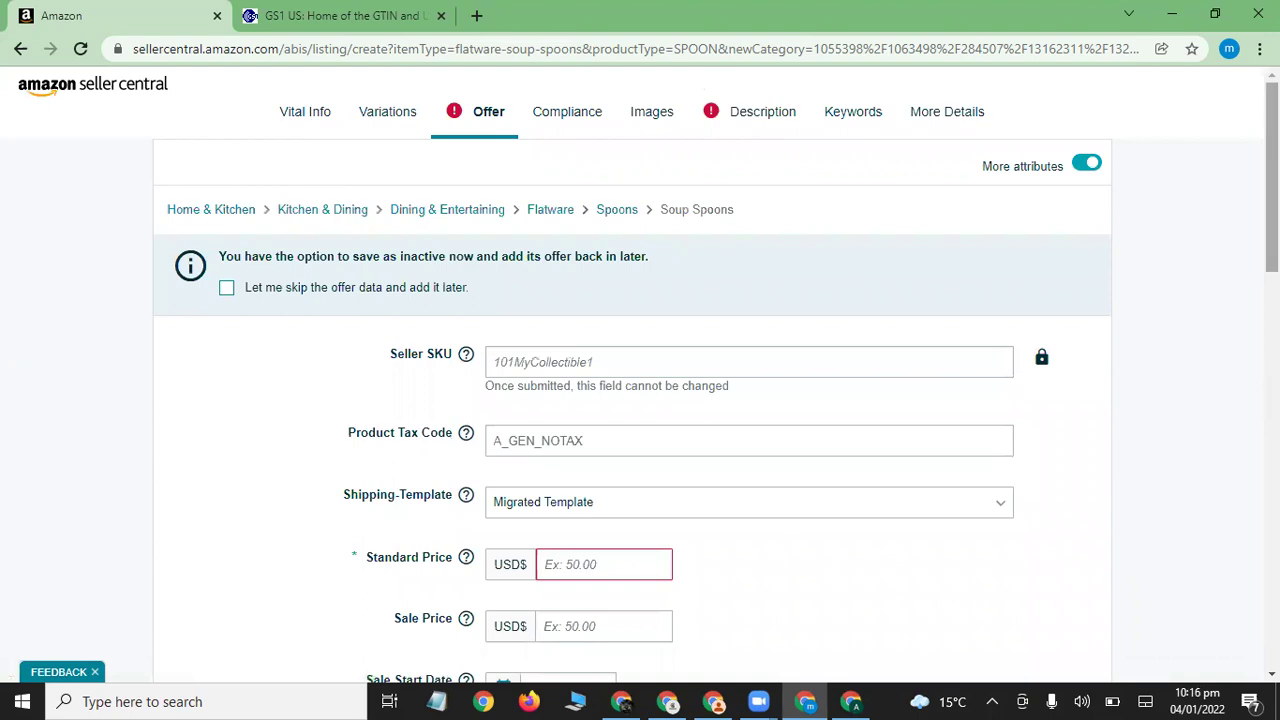
pyautogui.scroll(-2, 585, 207)
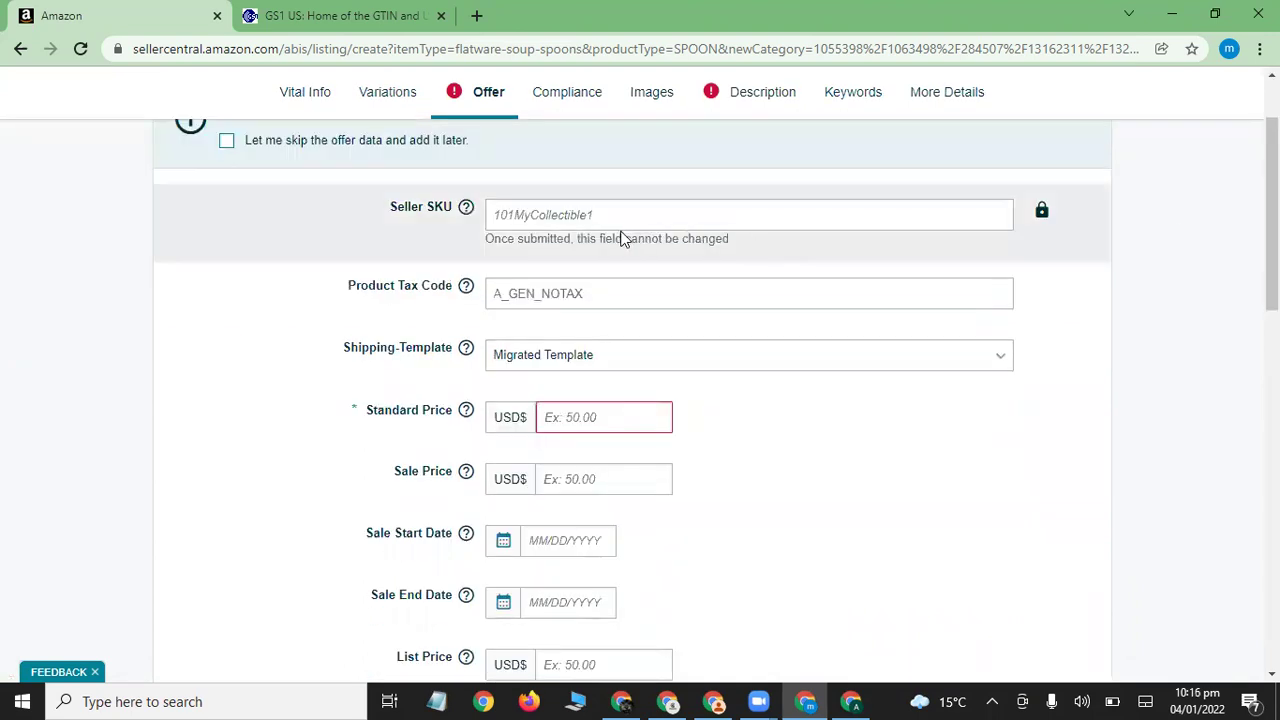
pyautogui.click(585, 207)
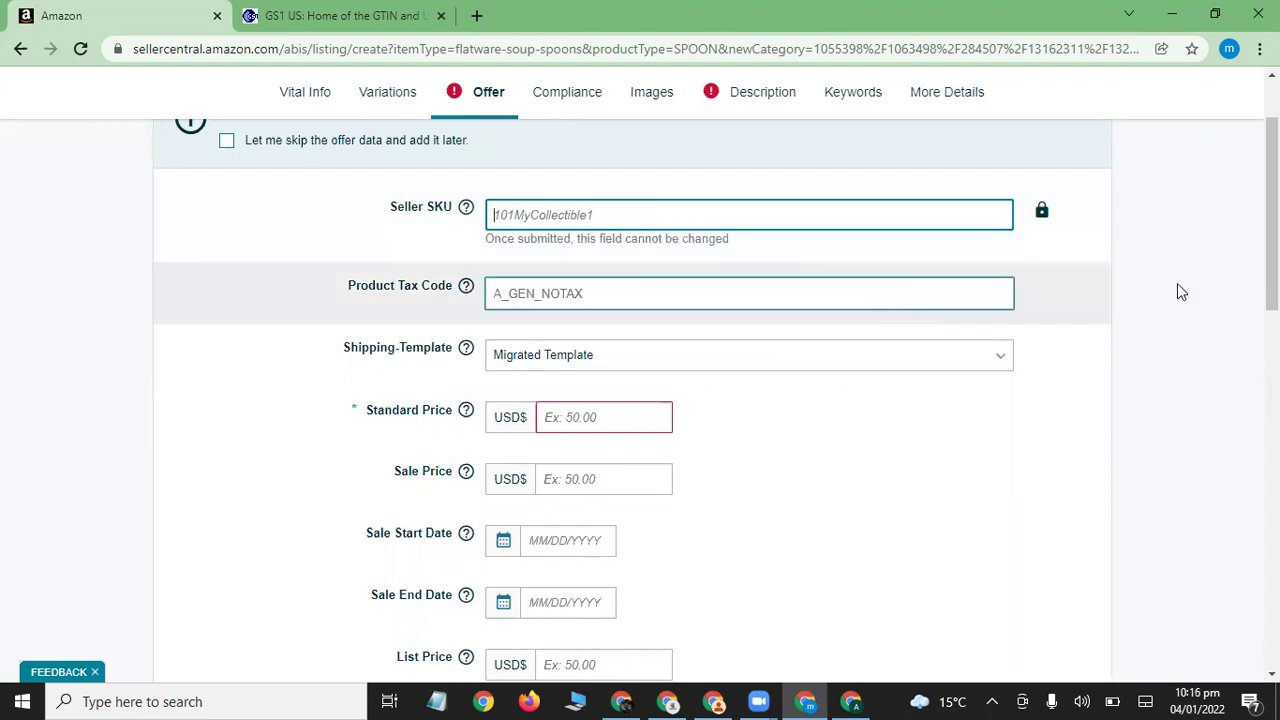
pyautogui.scroll(-2, 1177, 286)
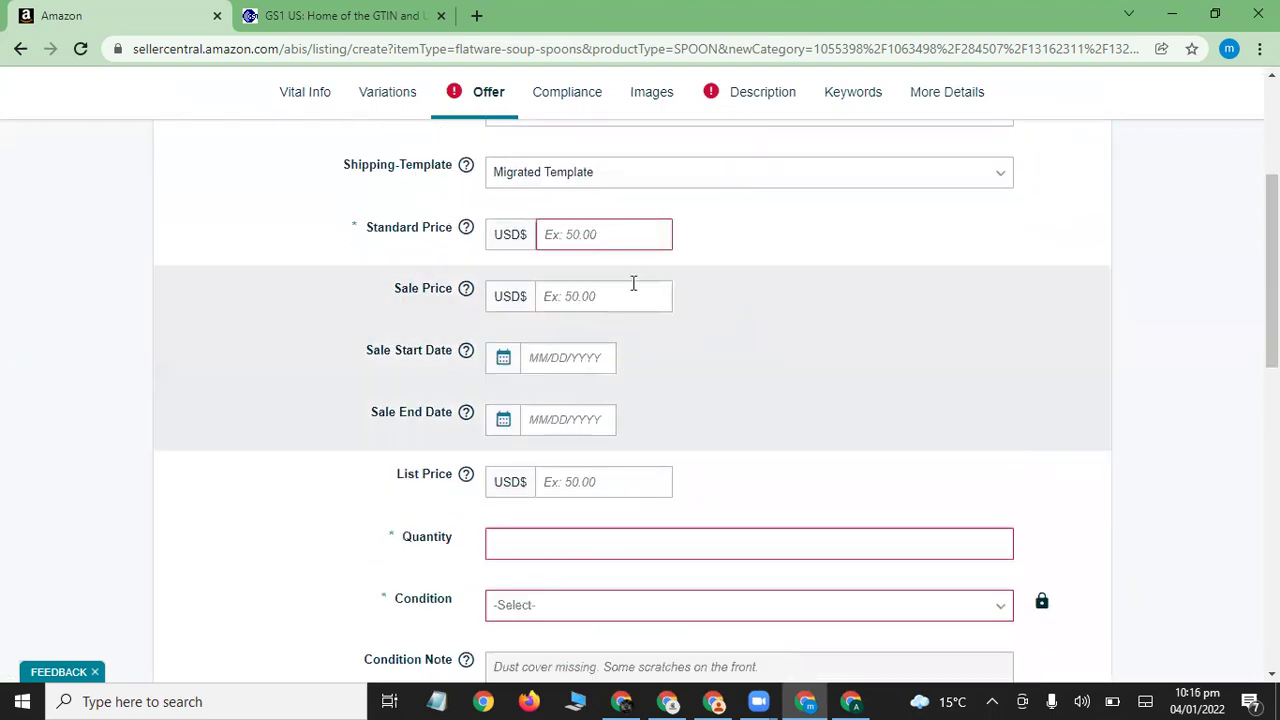
pyautogui.click(558, 239)
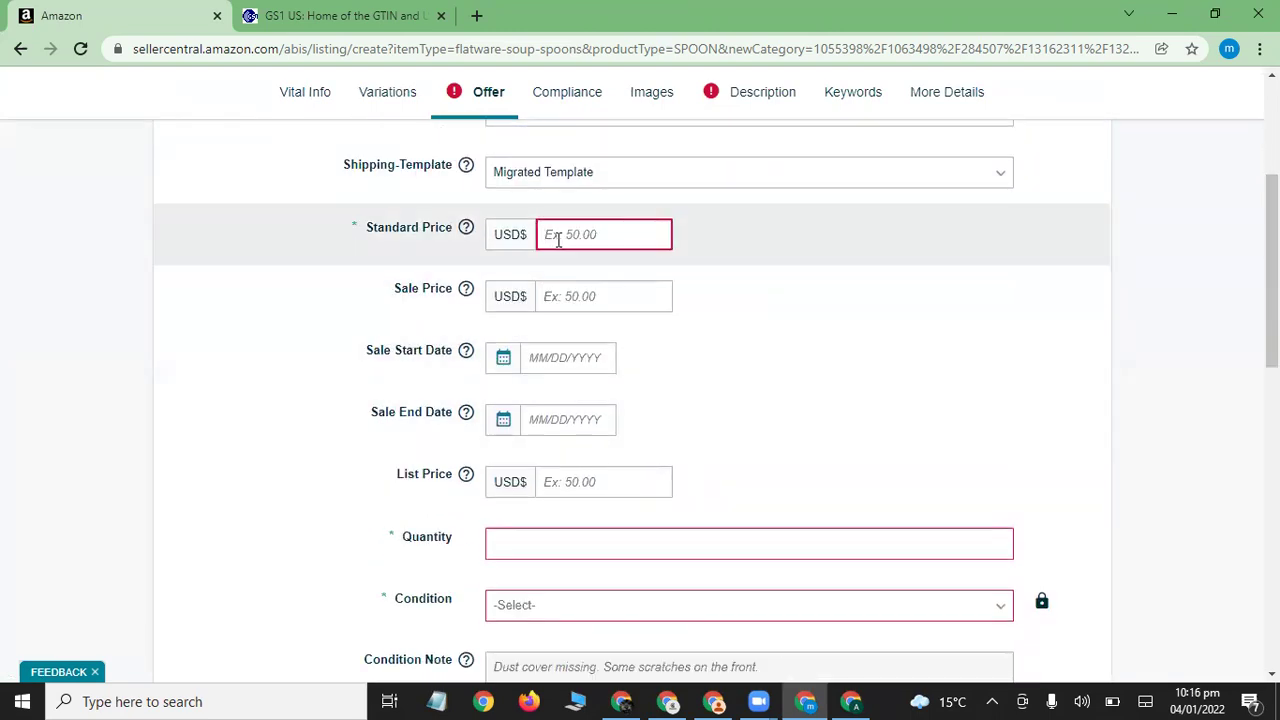
pyautogui.write('20')
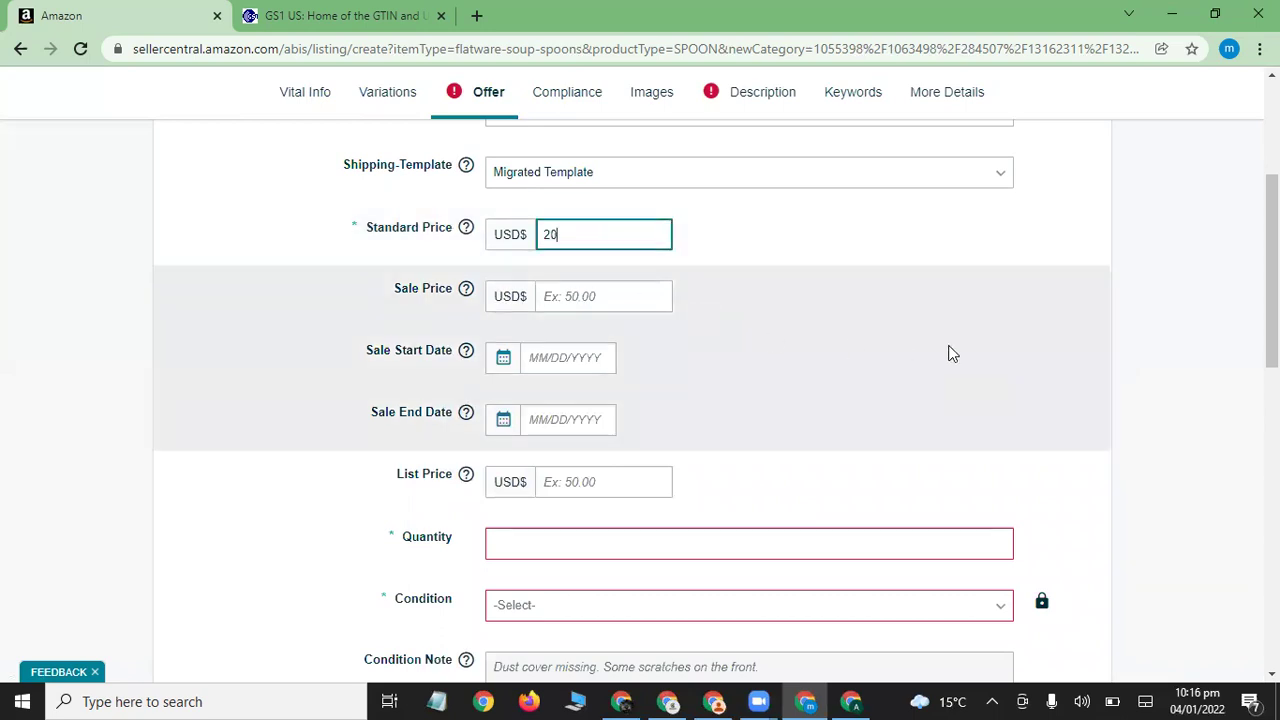
pyautogui.click(951, 353)
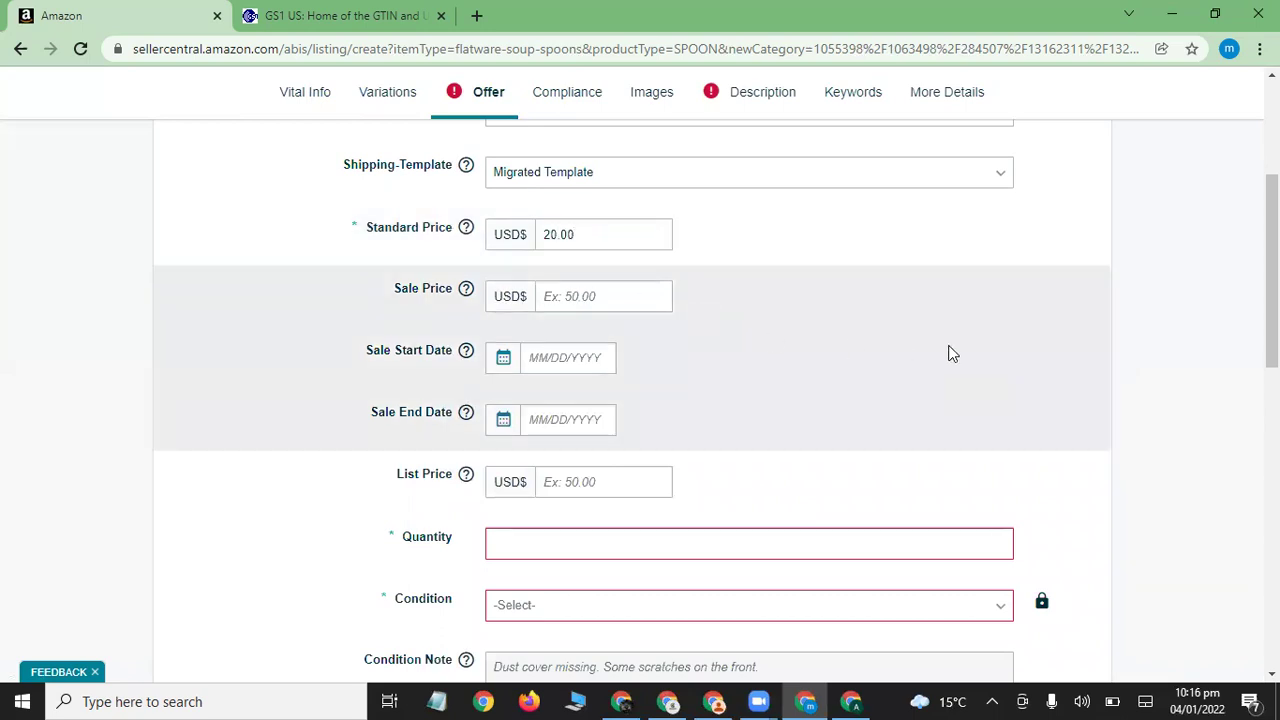
# Set the offer's Quantity to 100 and its Condition to New.
pyautogui.scroll(-3, 658, 340)
pyautogui.click(528, 263)
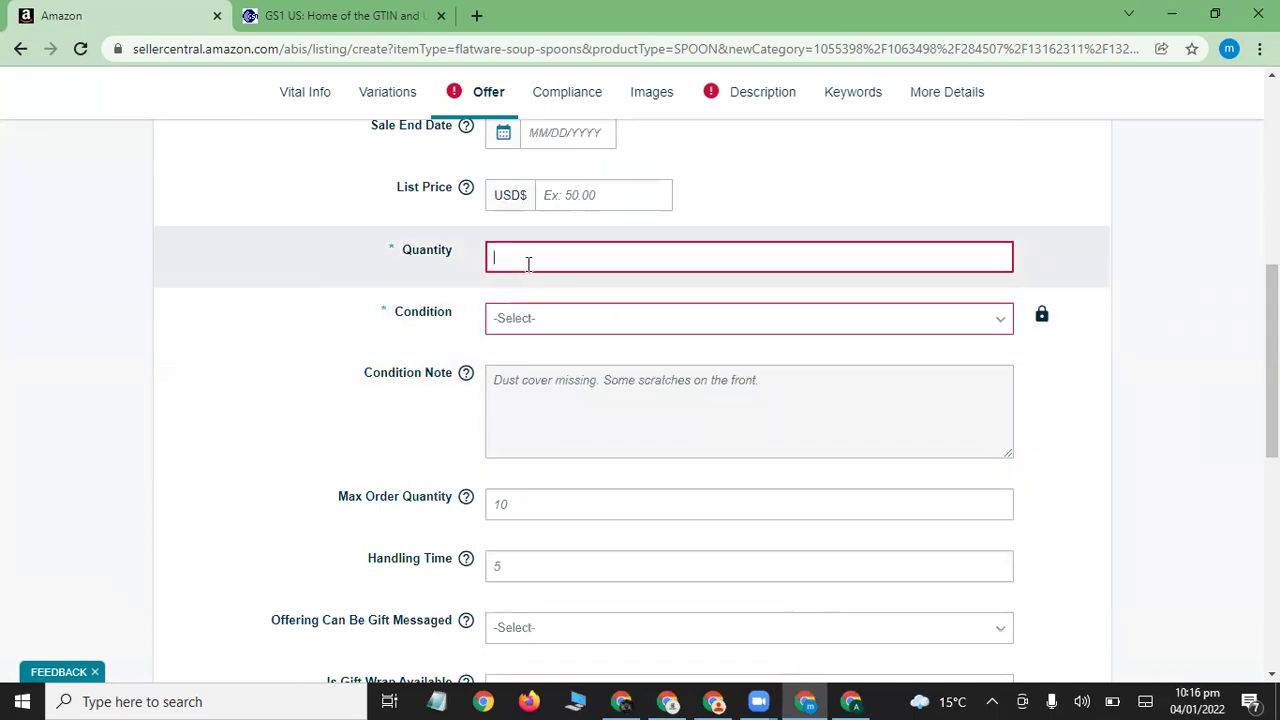
pyautogui.write('100')
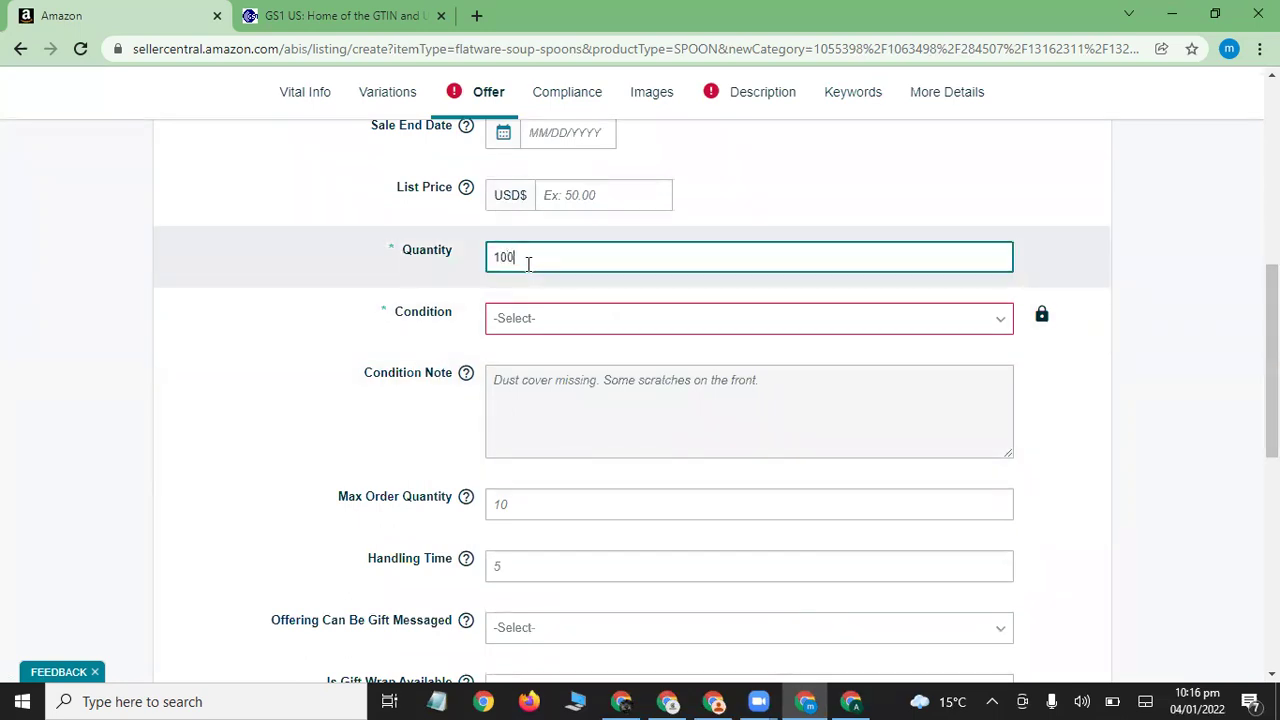
pyautogui.click(558, 320)
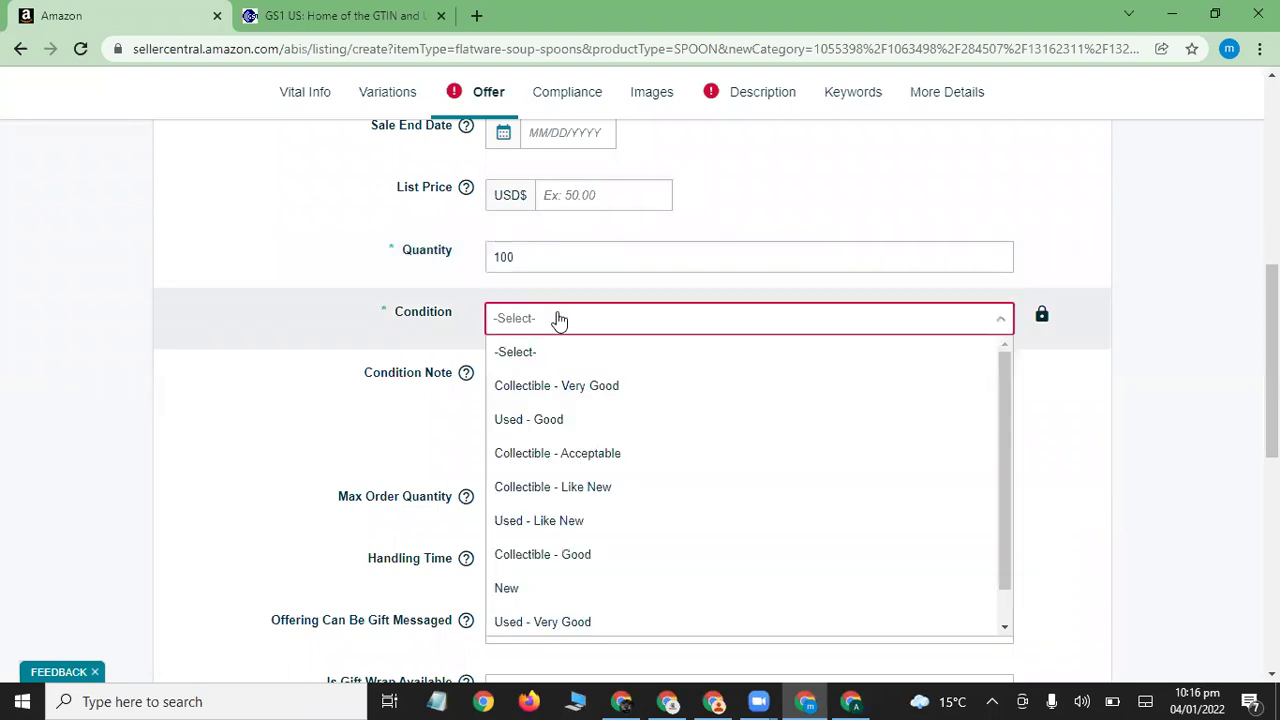
pyautogui.click(549, 595)
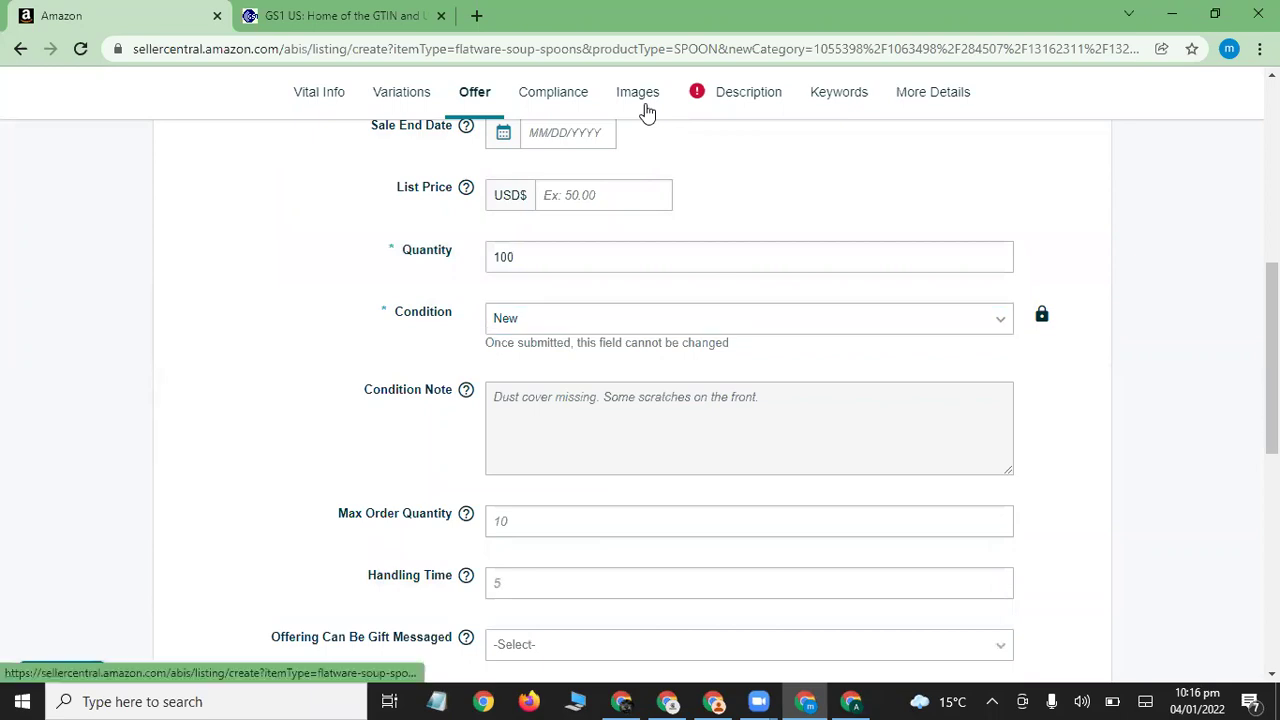
# Review the listing's image upload slots and its battery-related compliance fields.
pyautogui.click(645, 111)
pyautogui.scroll(-2, 1137, 262)
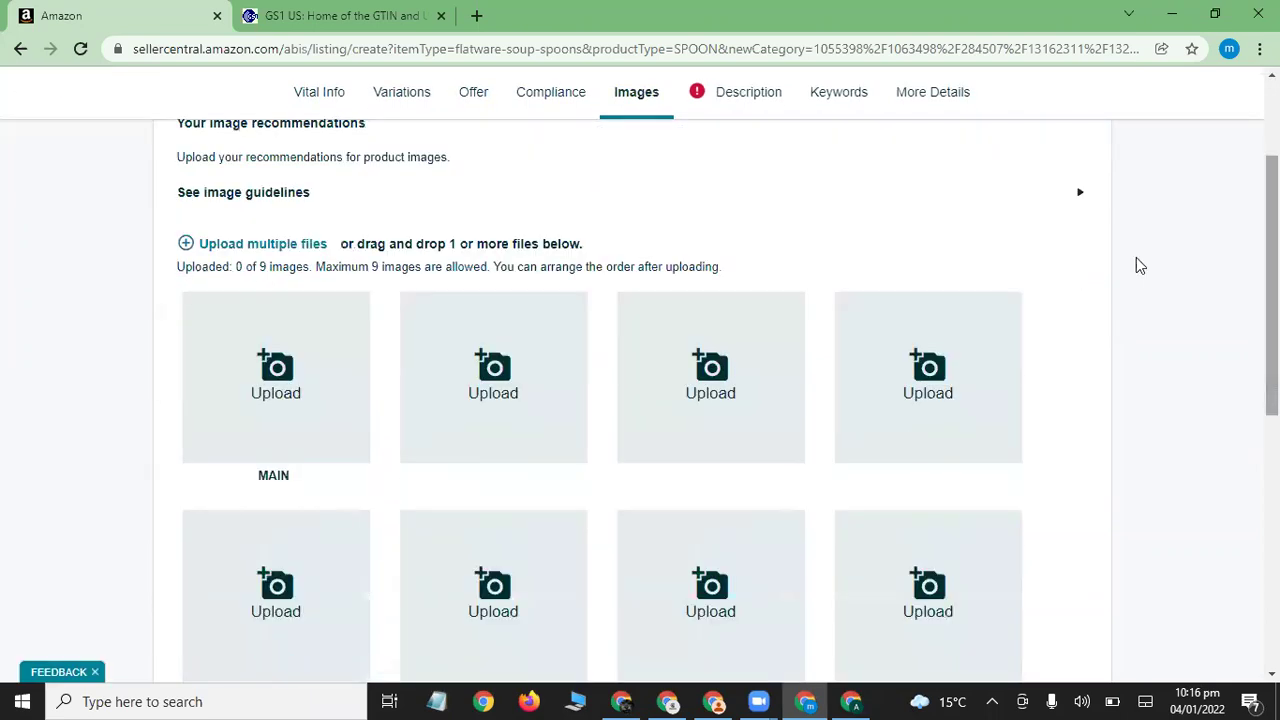
pyautogui.click(558, 102)
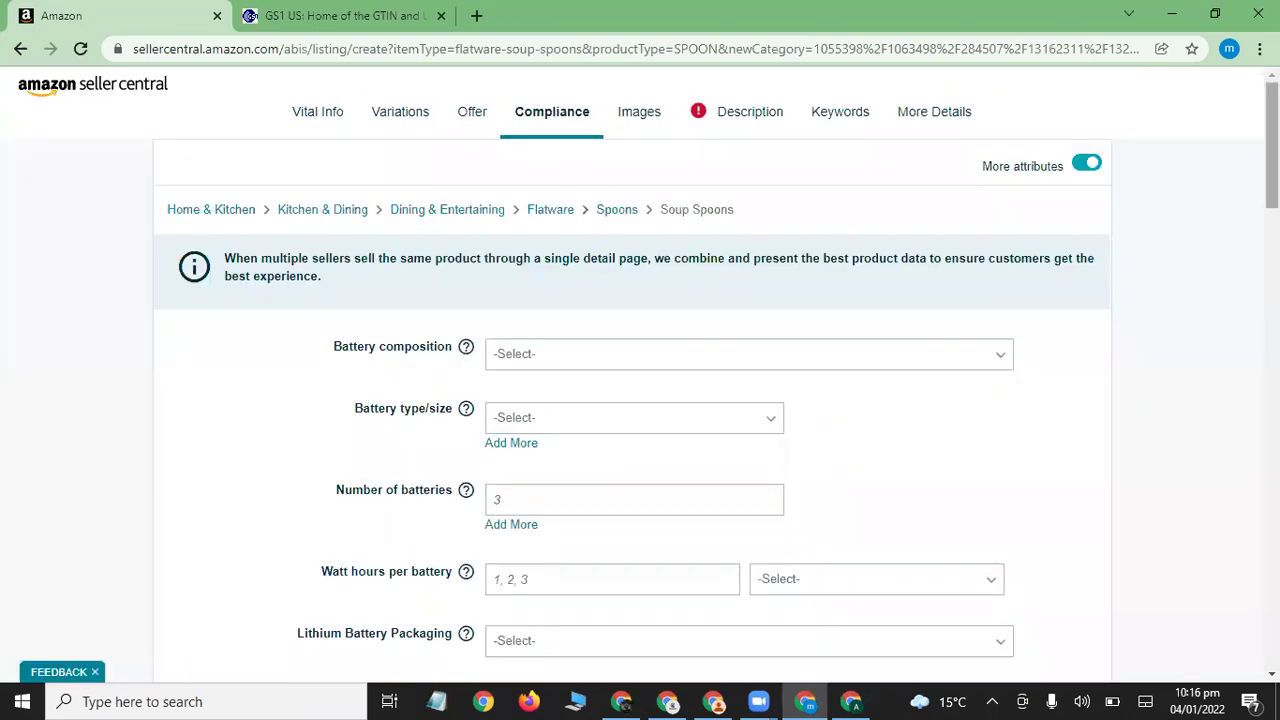
pyautogui.scroll(-2, 575, 377)
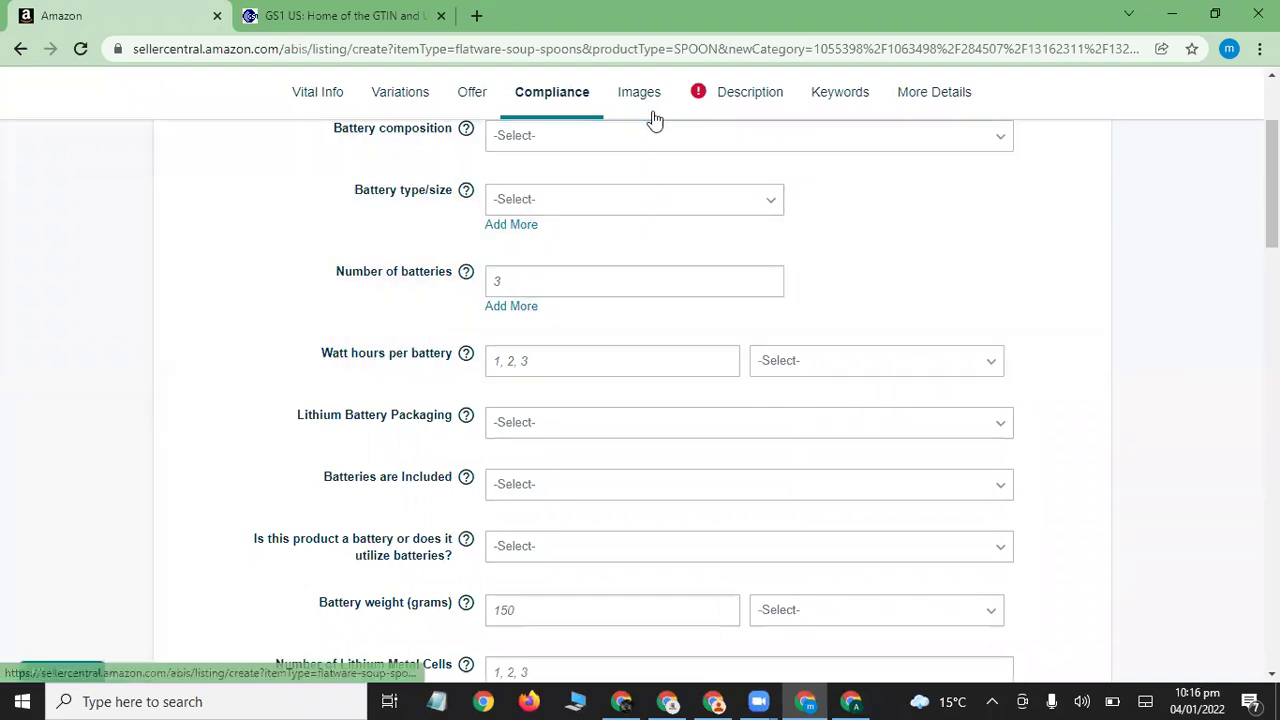
# Enter "spon" as the Product Description in the listing's description details.
pyautogui.click(760, 107)
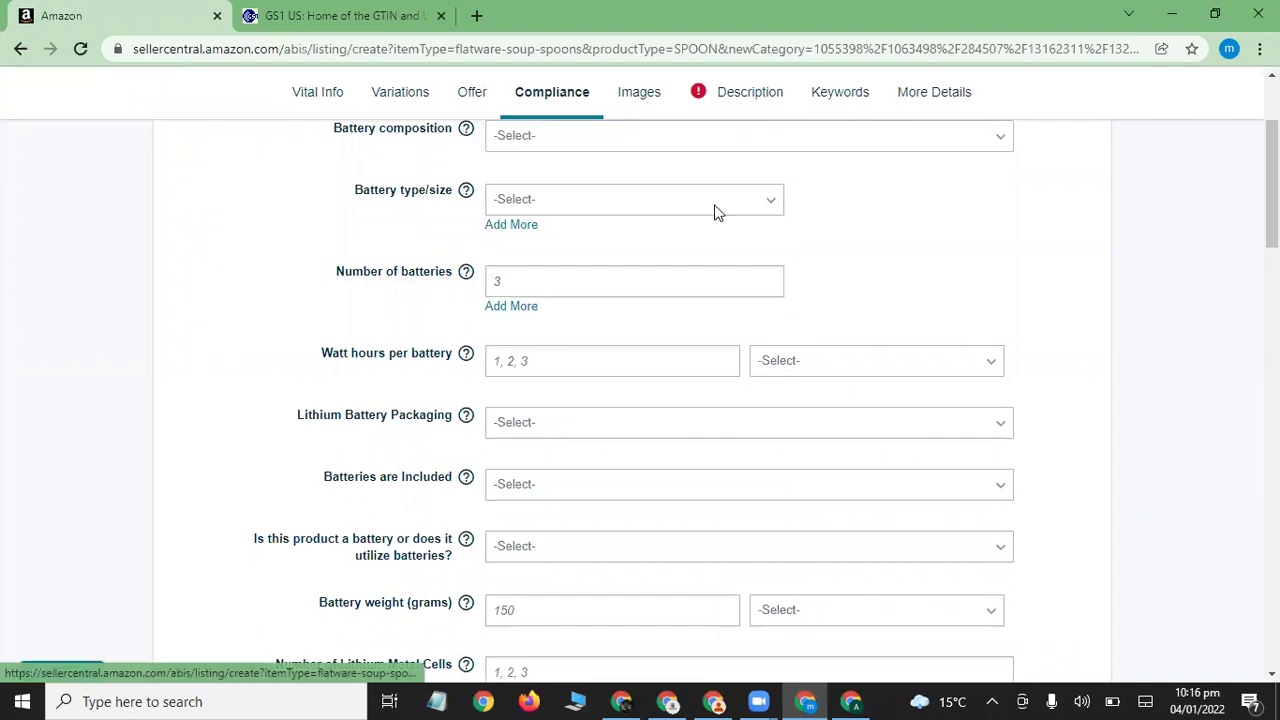
pyautogui.click(595, 405)
pyautogui.write('spon')
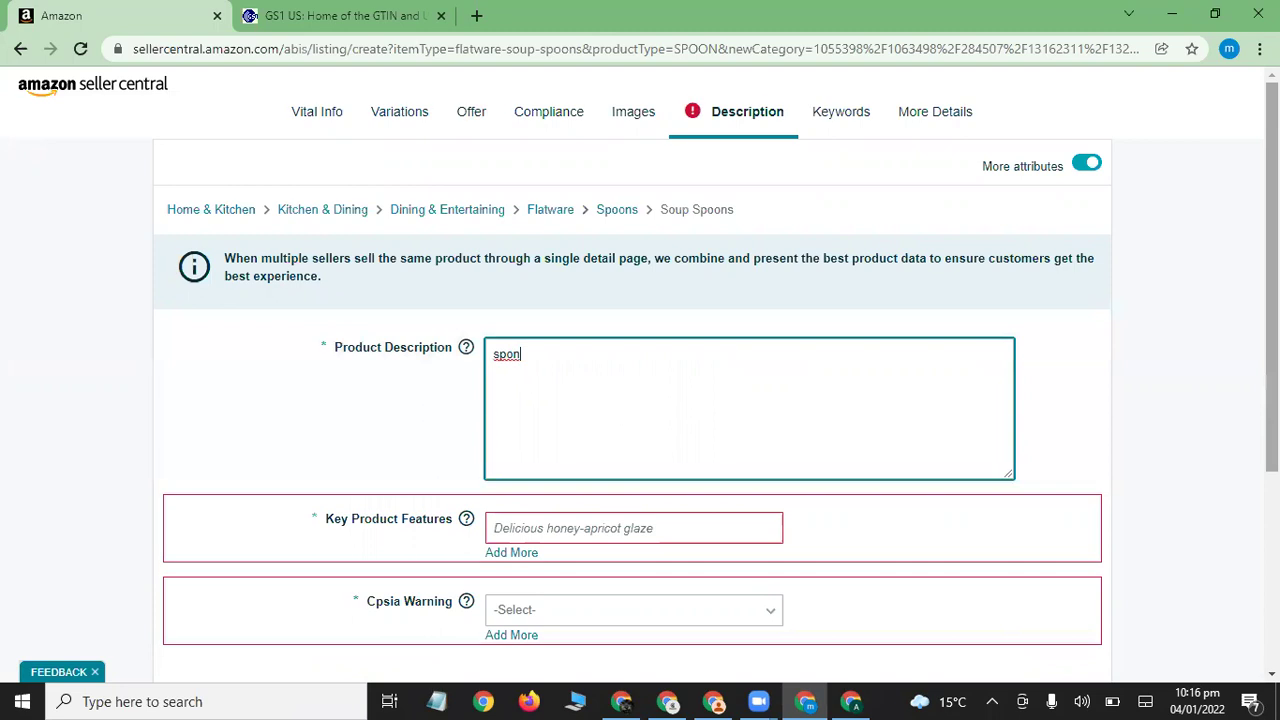
# Enter "spon" under Key Product Features and set the Cpsia Warning to NoWarningApplicable.
pyautogui.scroll(-2, 558, 397)
pyautogui.click(558, 397)
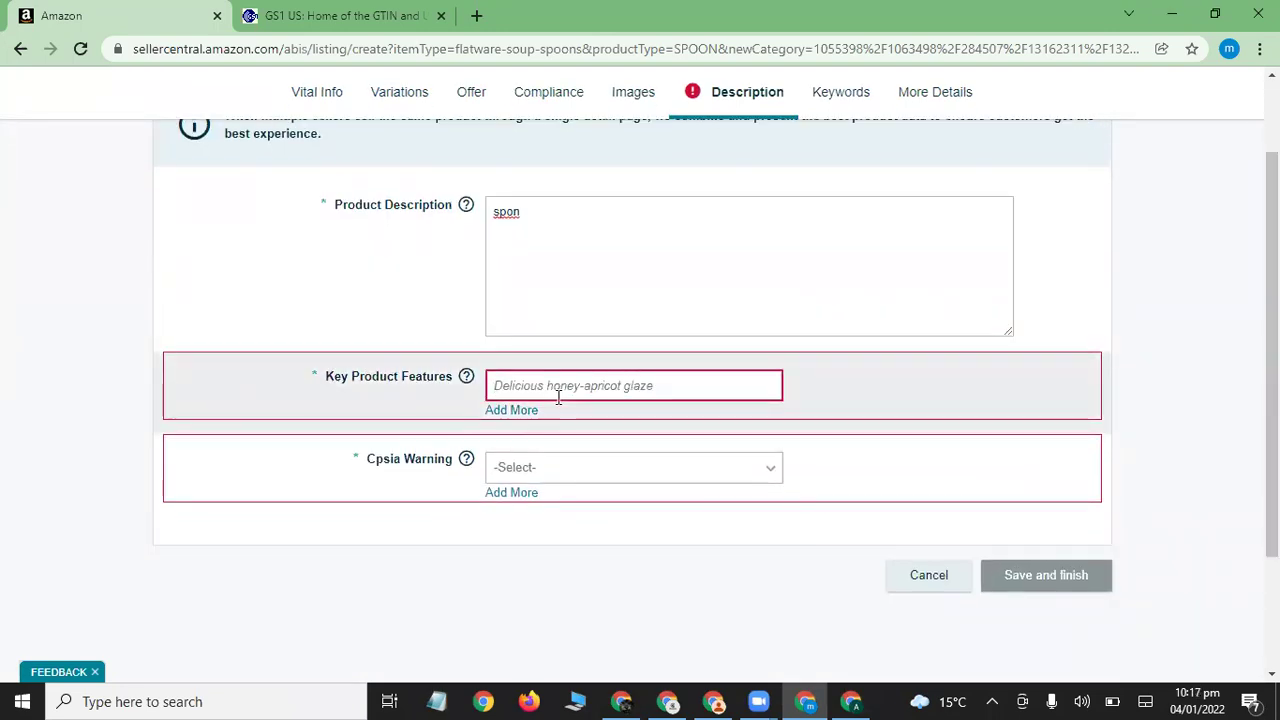
pyautogui.write('spon')
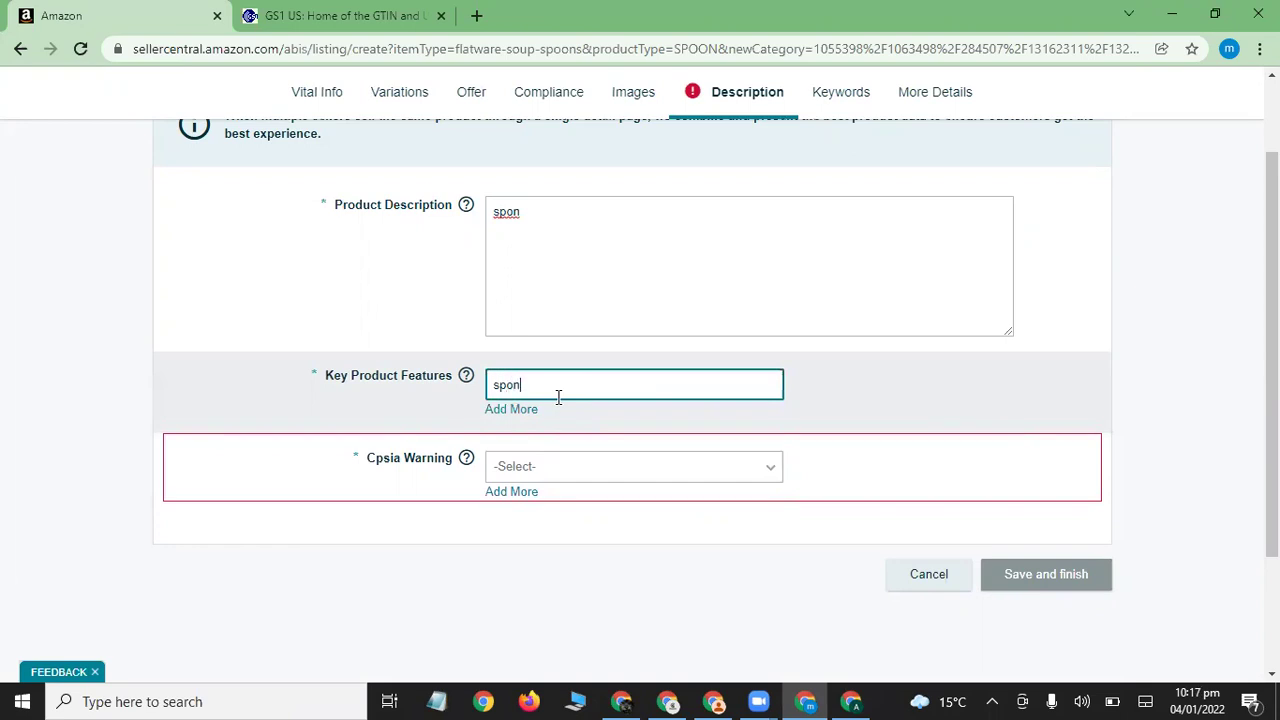
pyautogui.click(566, 467)
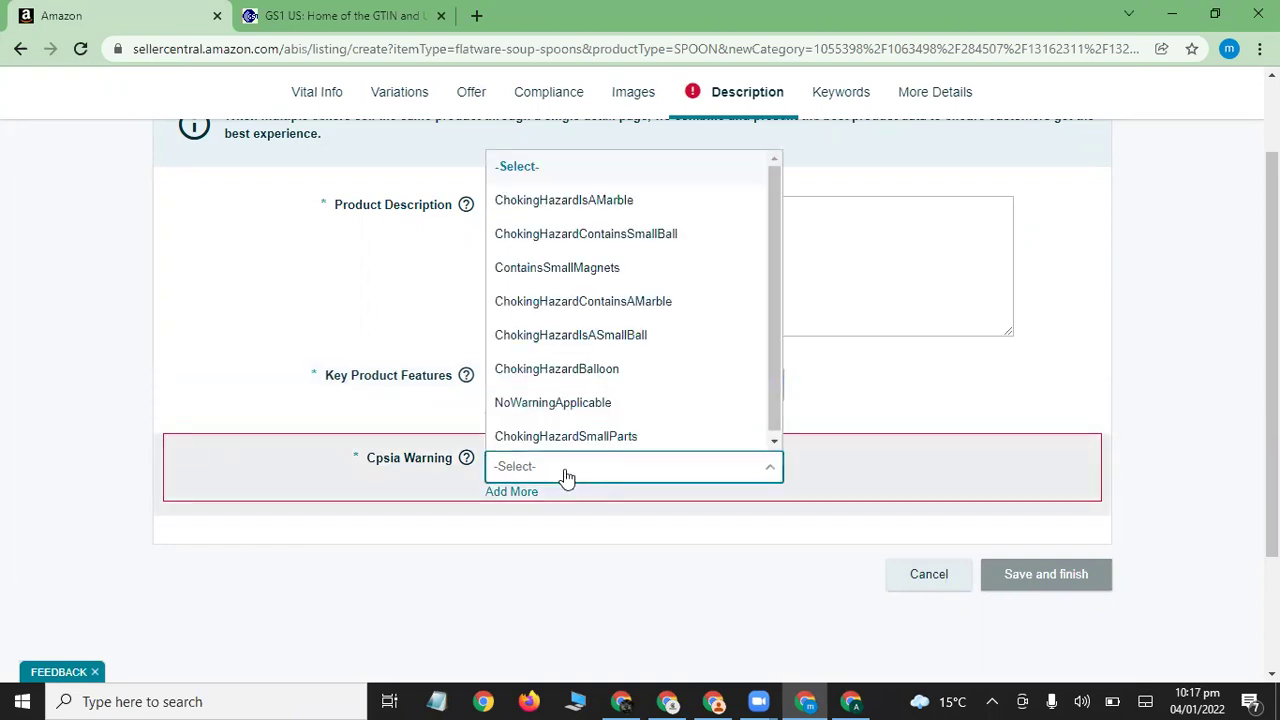
pyautogui.click(566, 405)
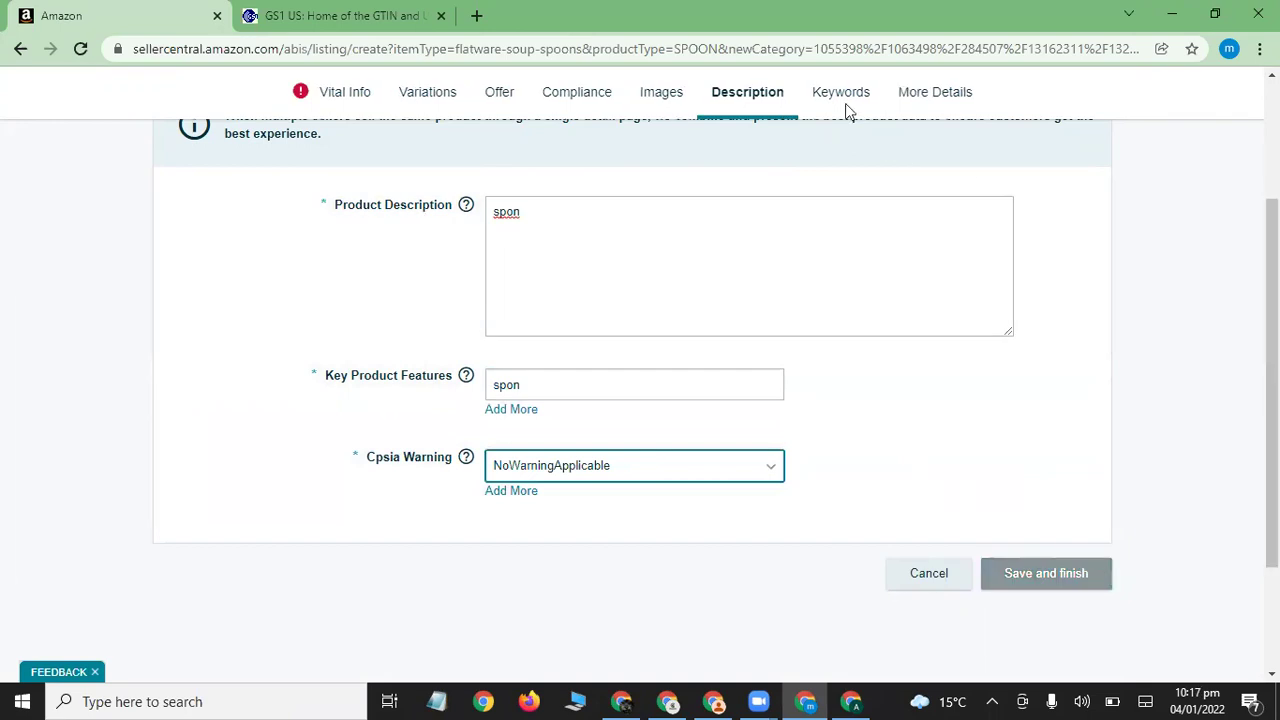
# Review the listing's Search Terms field and the optional fields in its additional details.
pyautogui.click(832, 97)
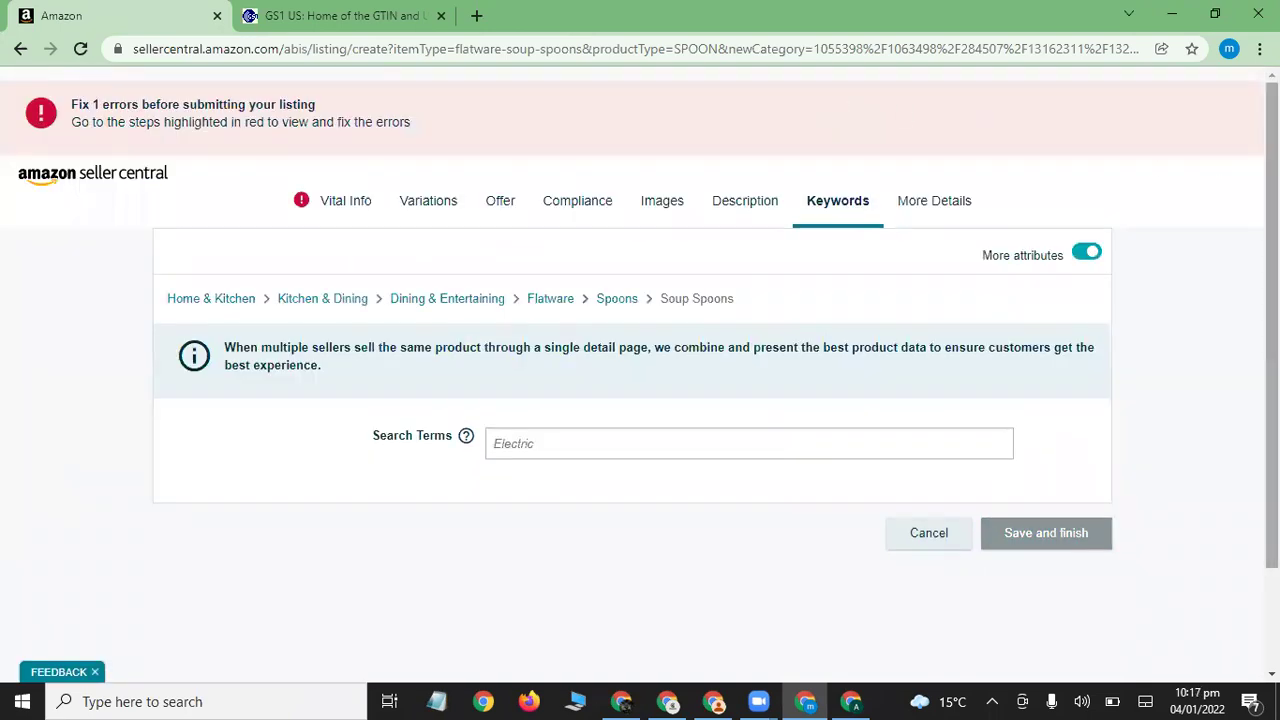
pyautogui.scroll(-1, 543, 389)
pyautogui.click(540, 360)
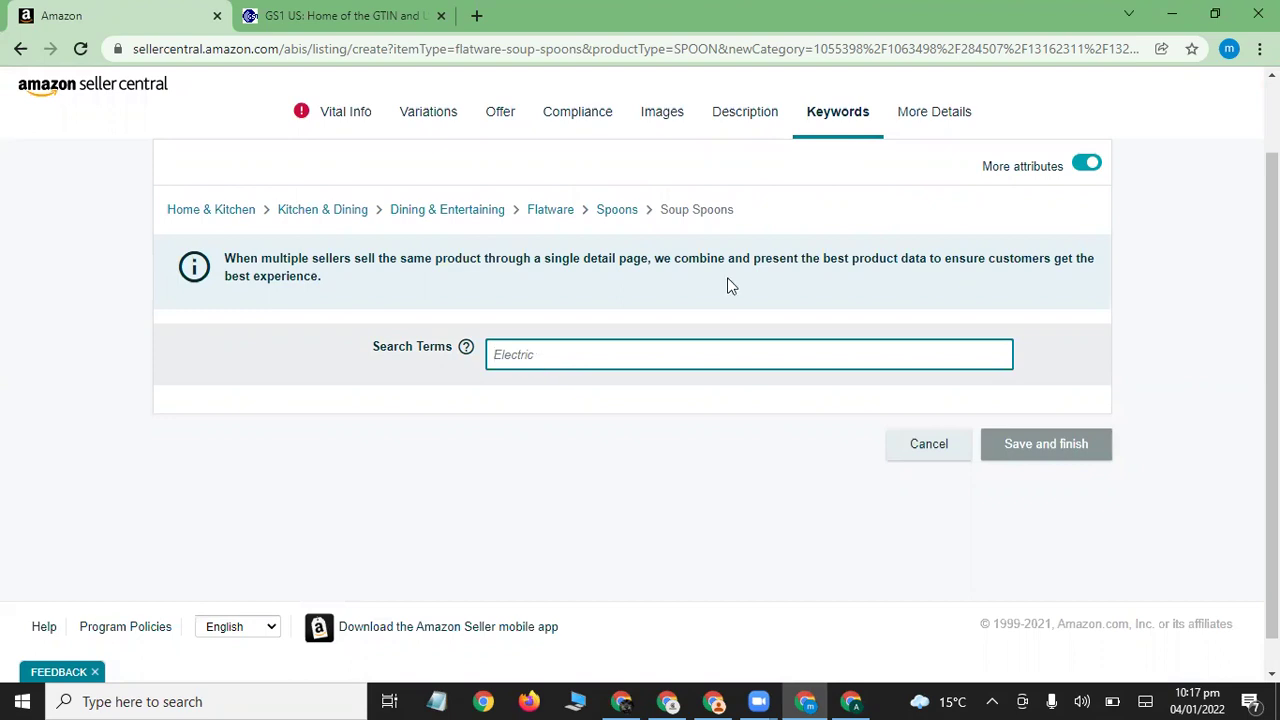
pyautogui.click(958, 111)
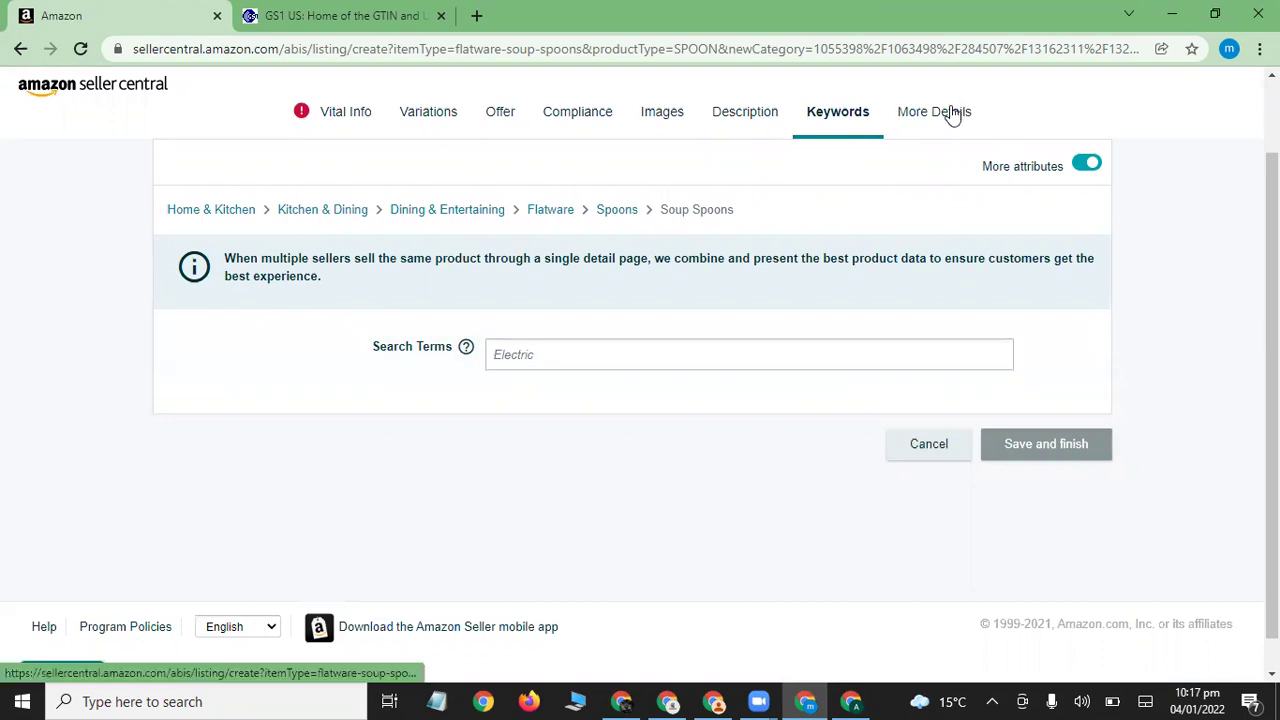
pyautogui.click(953, 112)
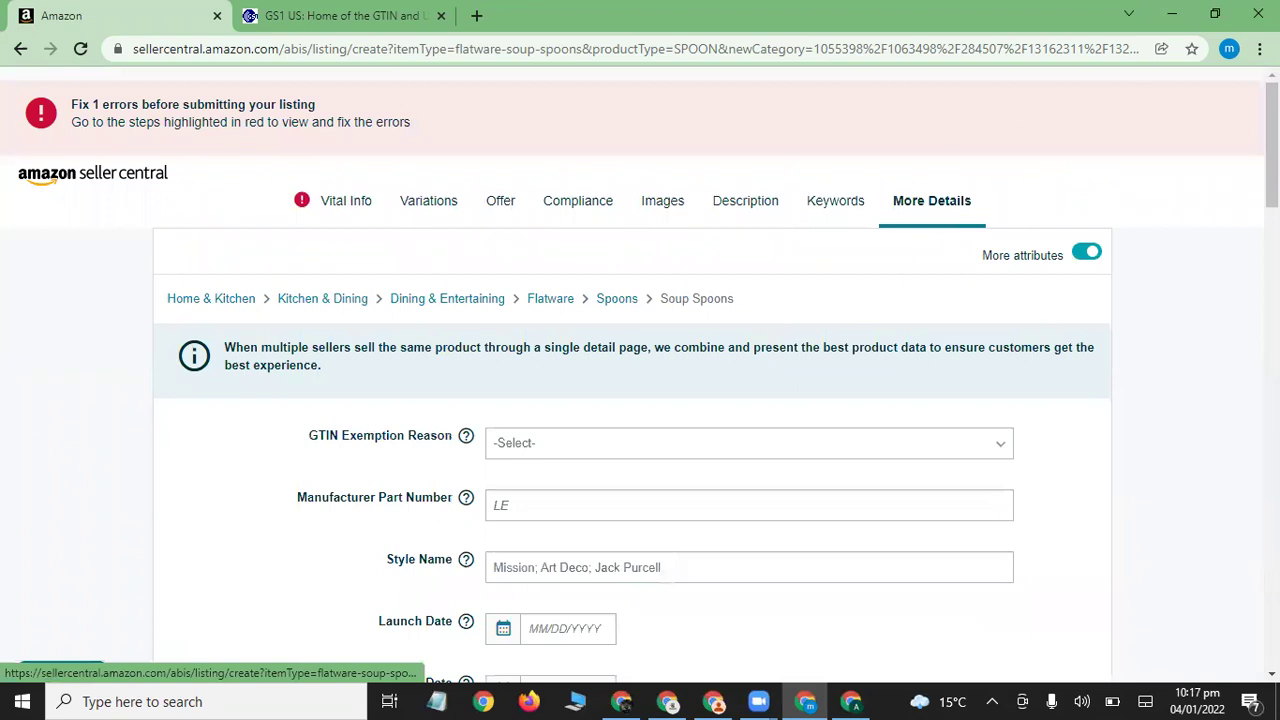
pyautogui.scroll(-3, 640, 400)
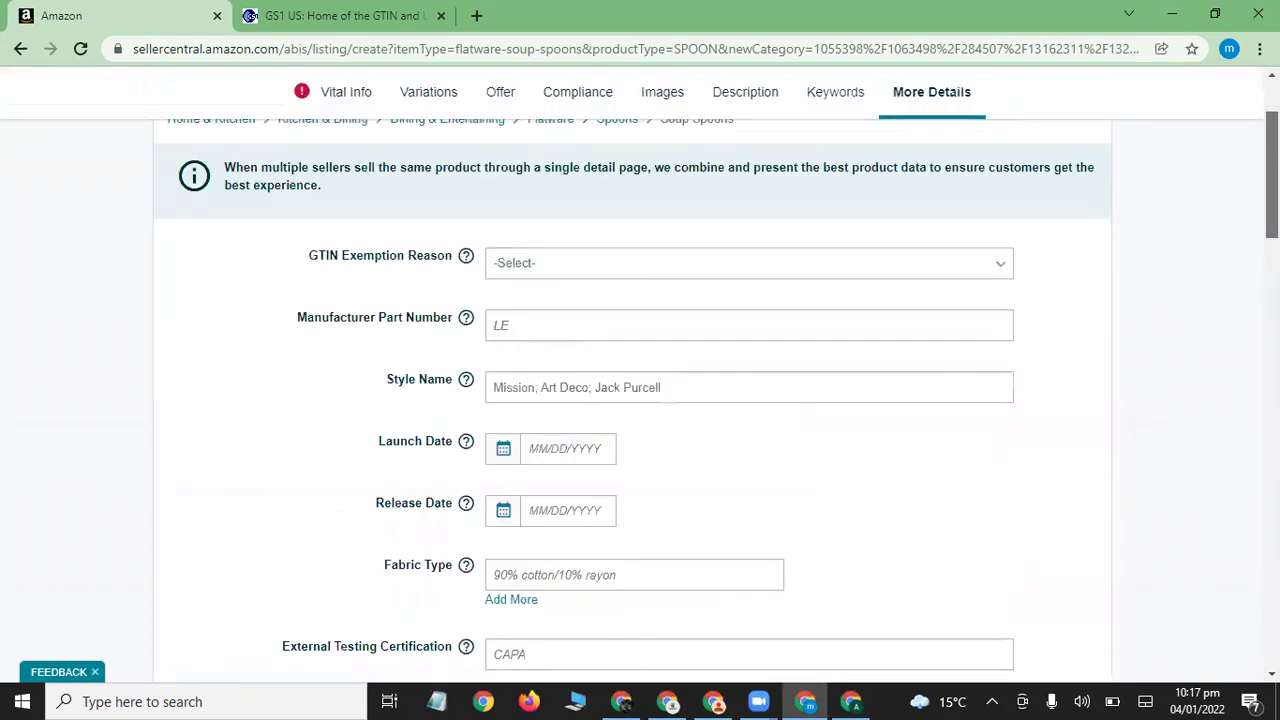
# Examine the Item Dimensions fields of the spoon listing and the unit options available for Length.
pyautogui.scroll(-5, 640, 400)
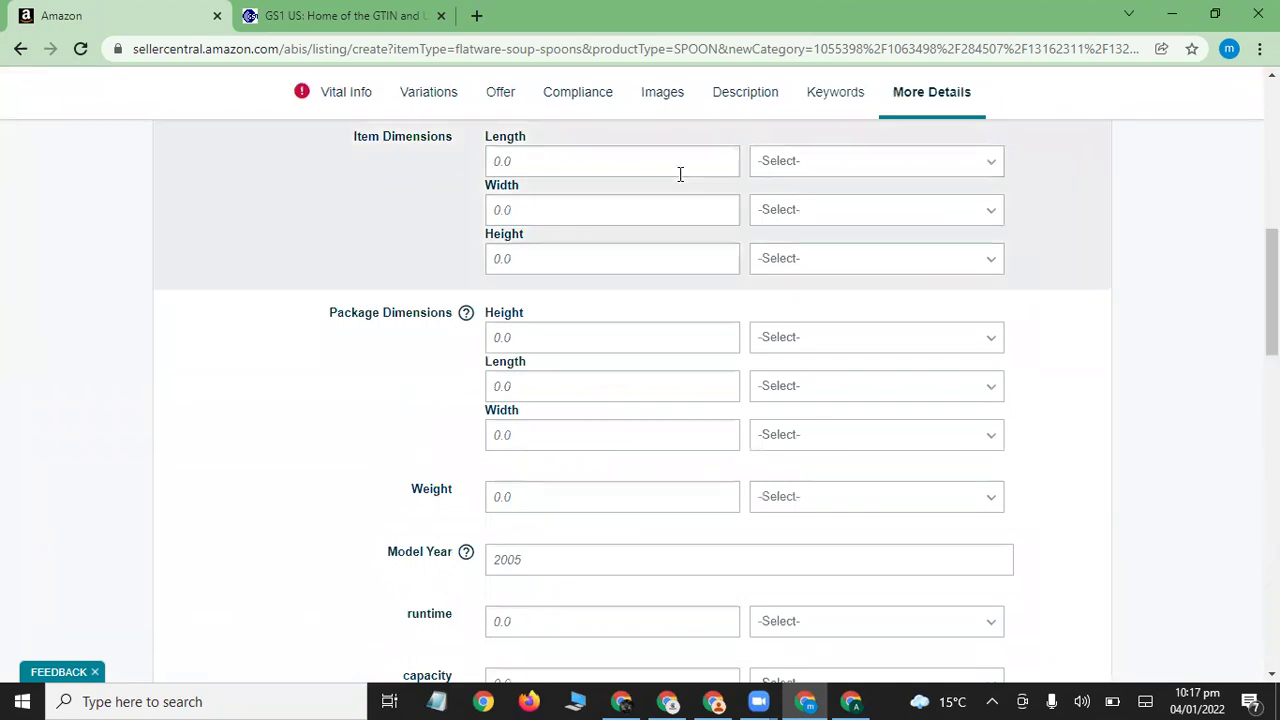
pyautogui.click(652, 166)
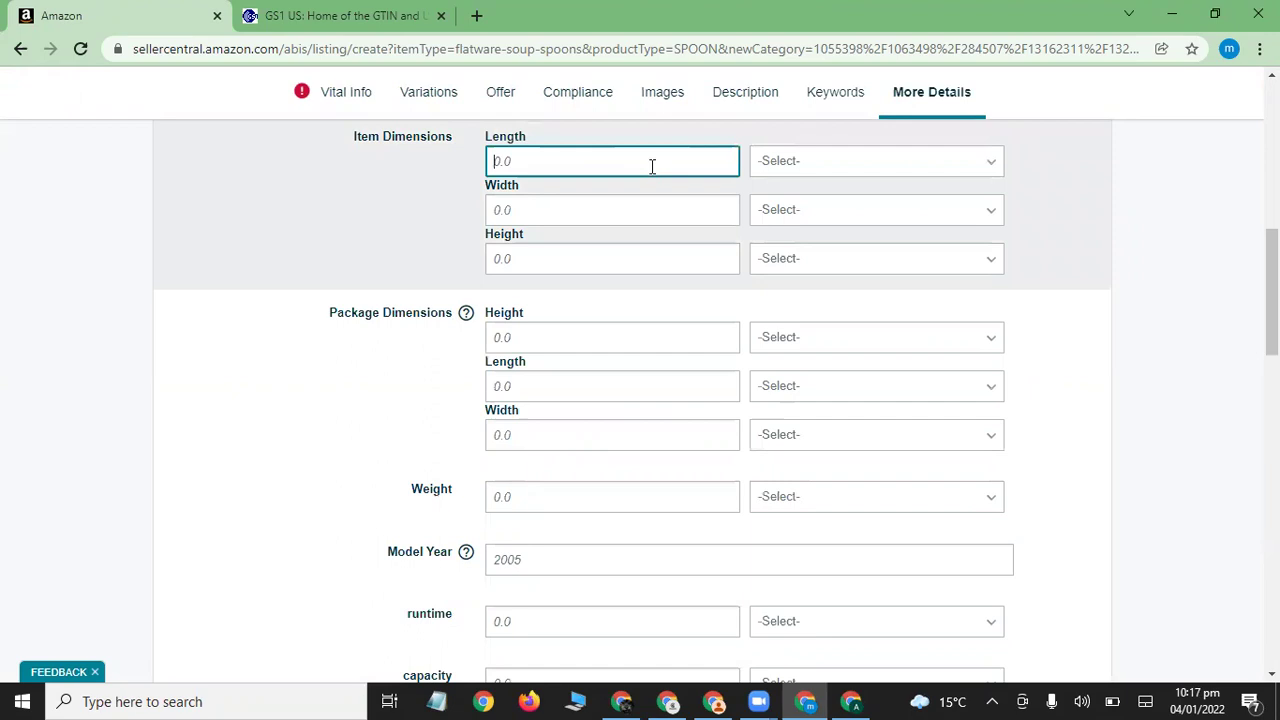
pyautogui.click(634, 255)
pyautogui.click(843, 166)
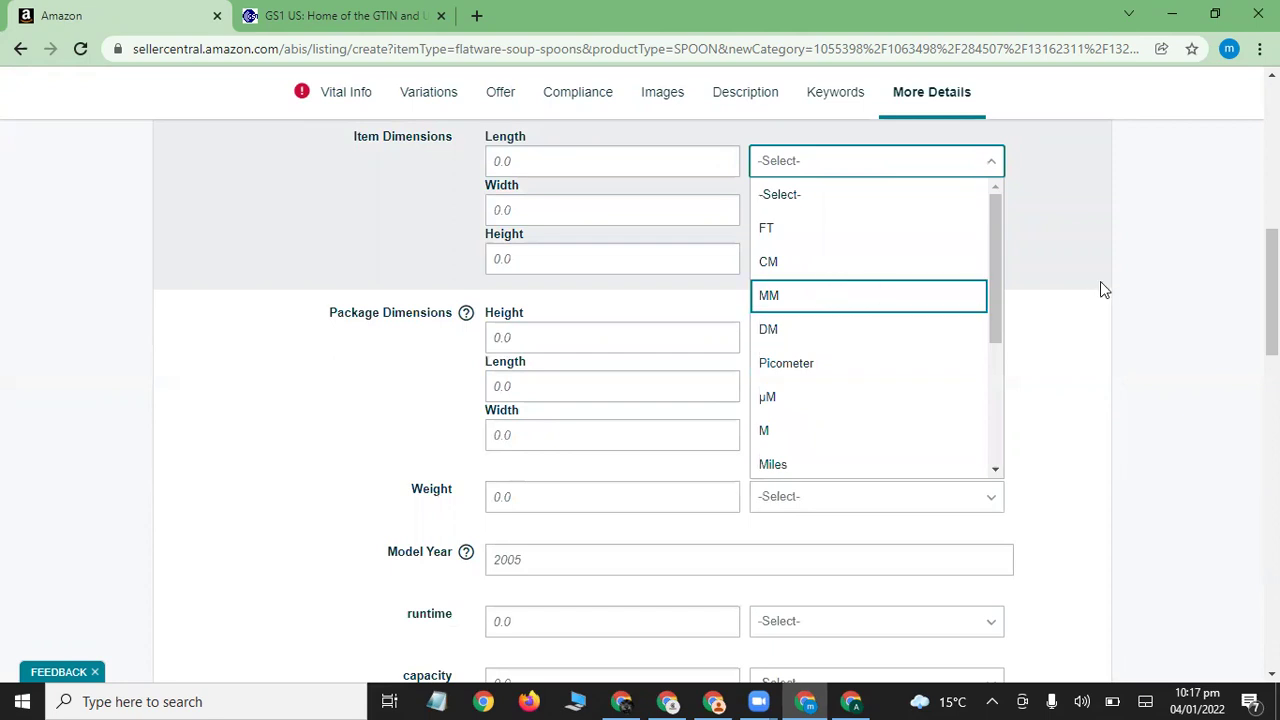
pyautogui.click(1148, 297)
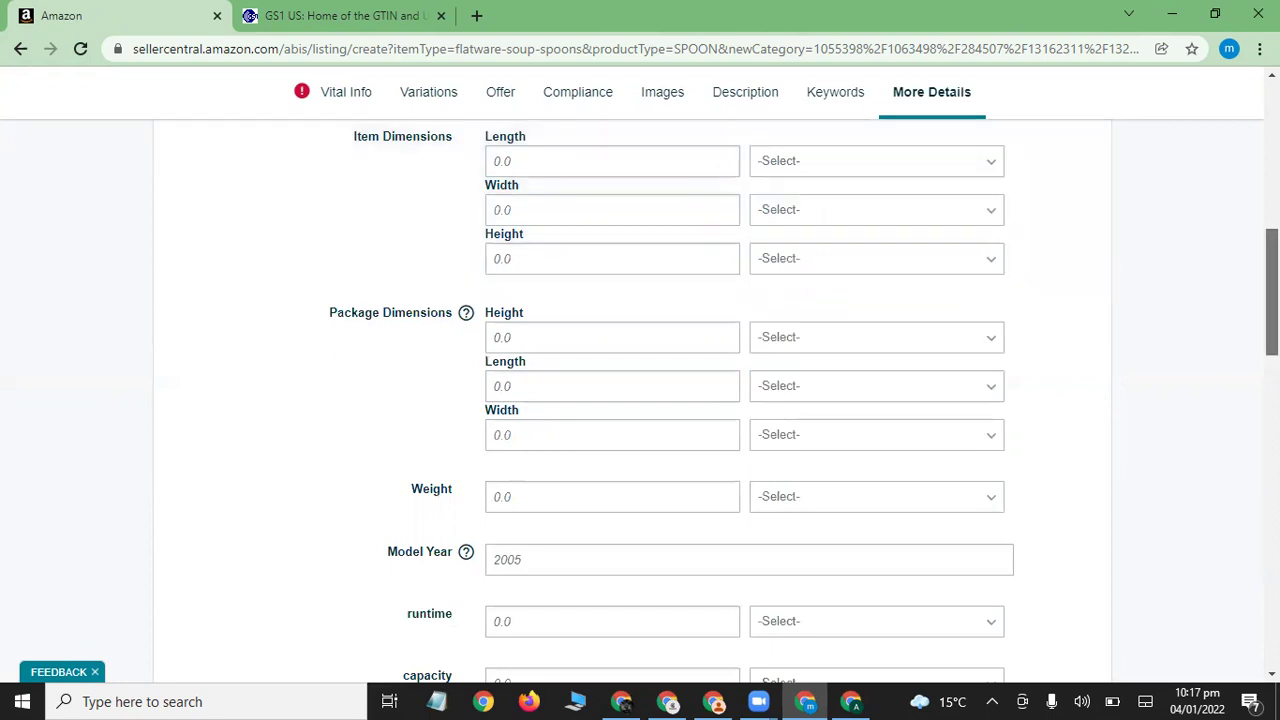
# Review the spoon listing's remaining optional attributes, from Package Dimensions and Weight through Additional Features.
pyautogui.scroll(-1, 578, 262)
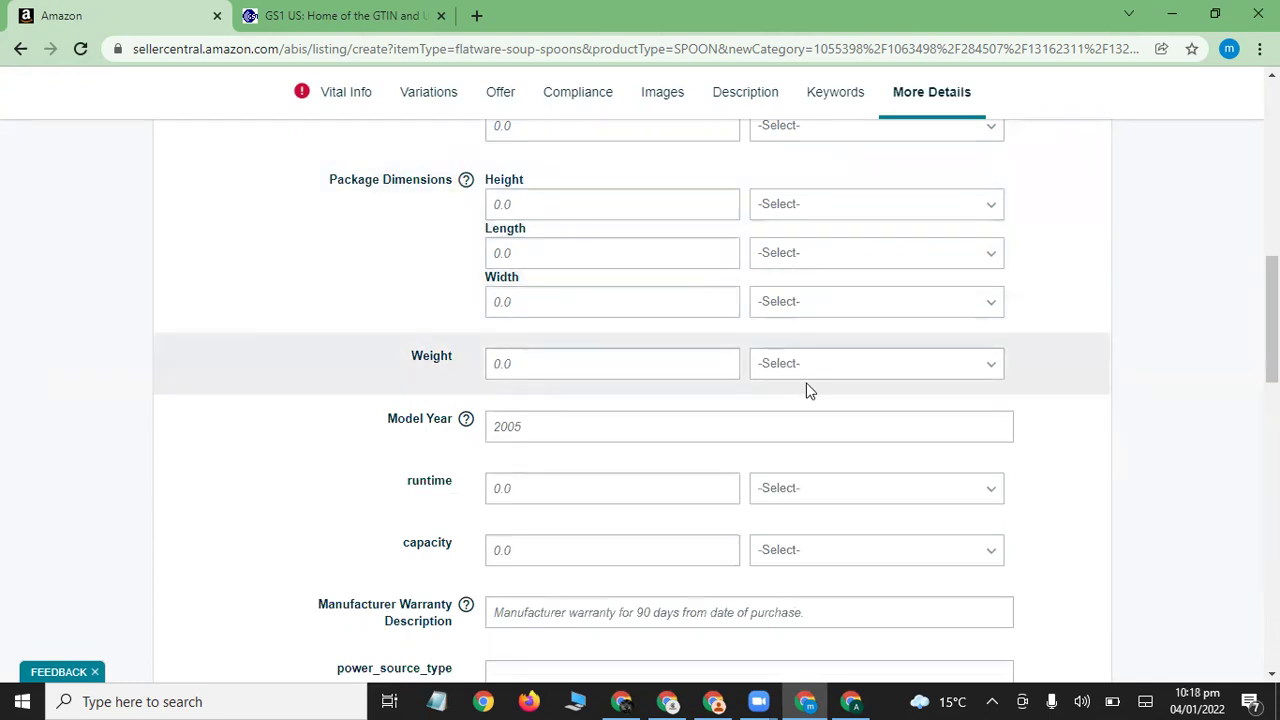
pyautogui.scroll(-4, 1272, 320)
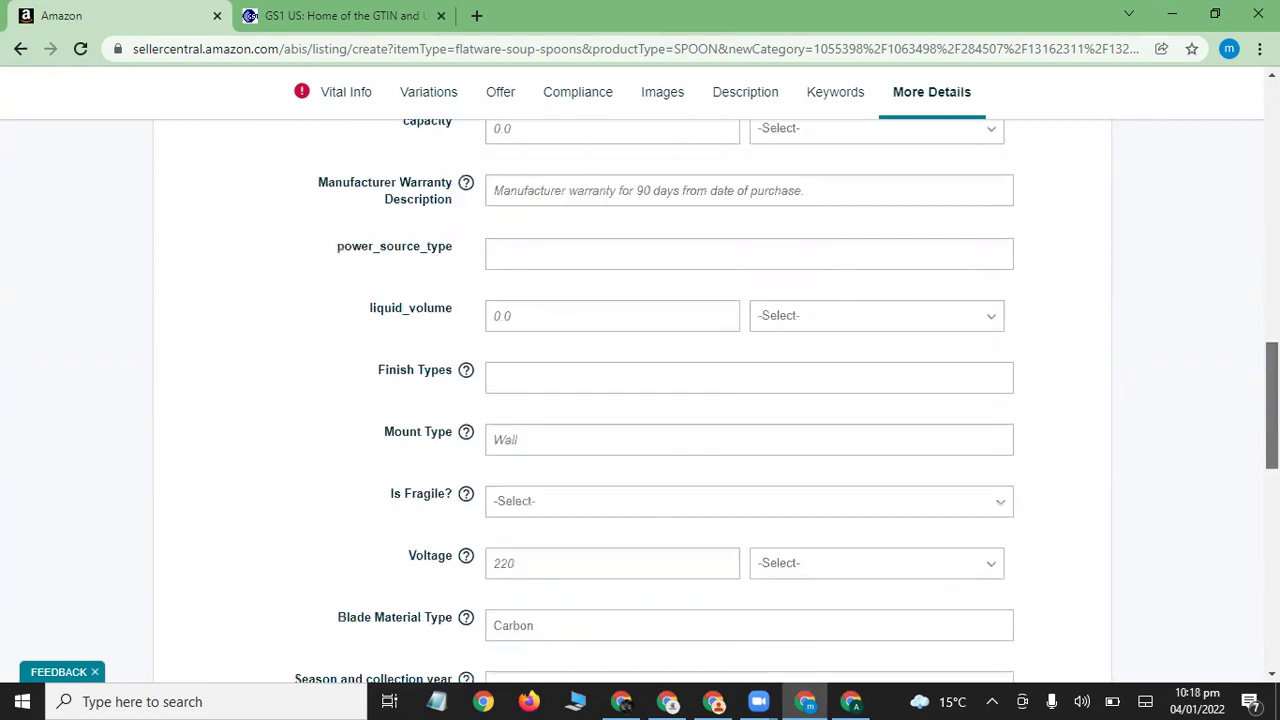
pyautogui.scroll(-3, 1272, 400)
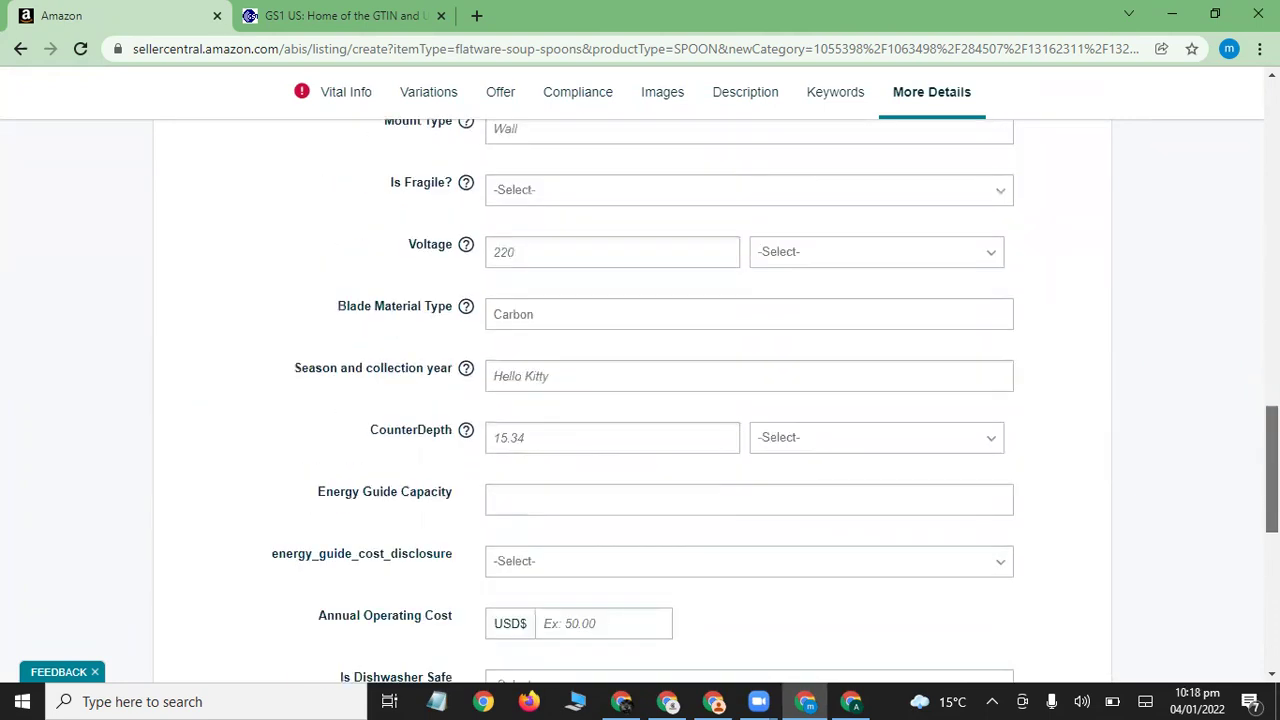
pyautogui.scroll(-2, 1272, 480)
pyautogui.scroll(-5, 715, 402)
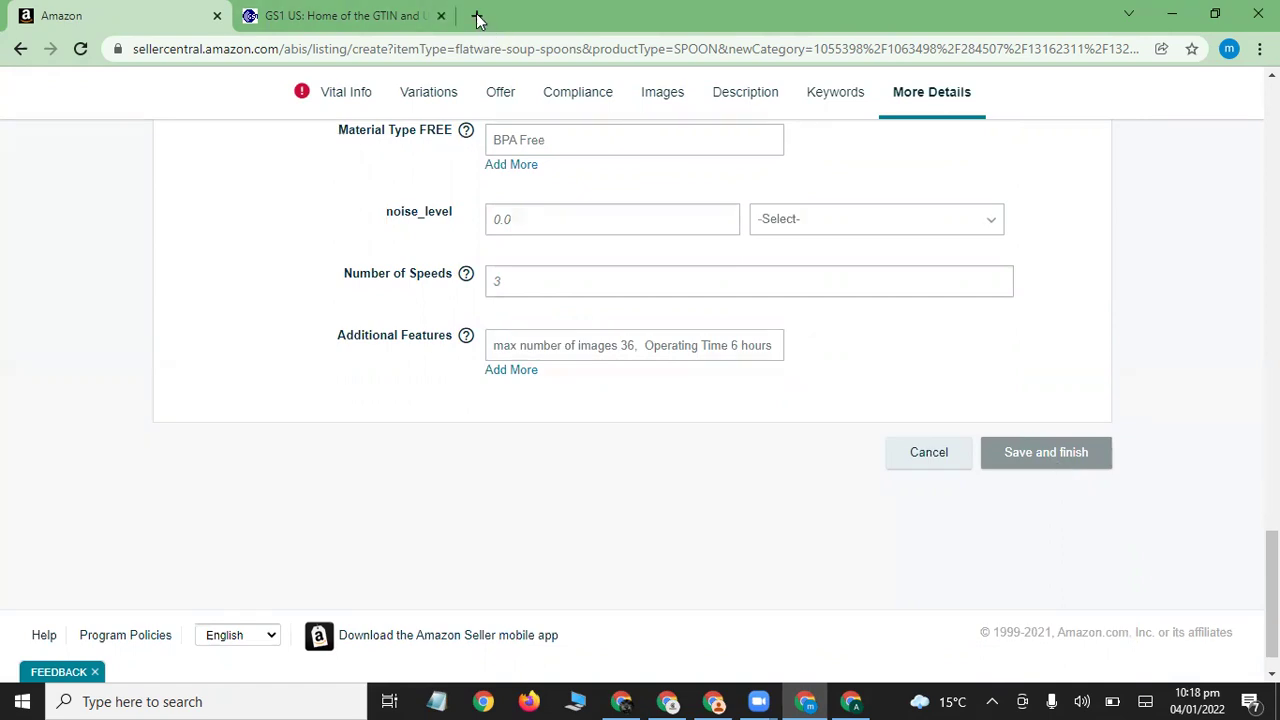
# Leave the unsaved spoon listing for the Seller Central home page and open the Manage Inventory page.
pyautogui.scroll(13, 640, 400)
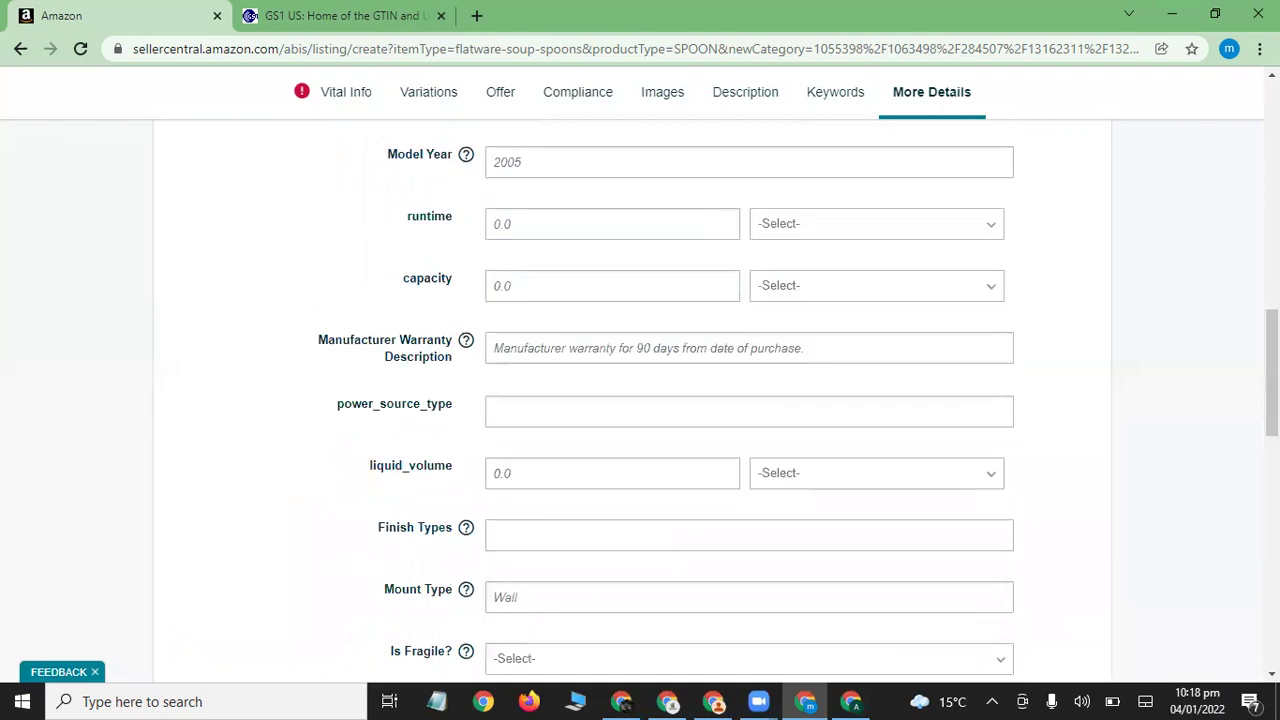
pyautogui.moveTo(1272, 336); pyautogui.dragTo(1272, 145)
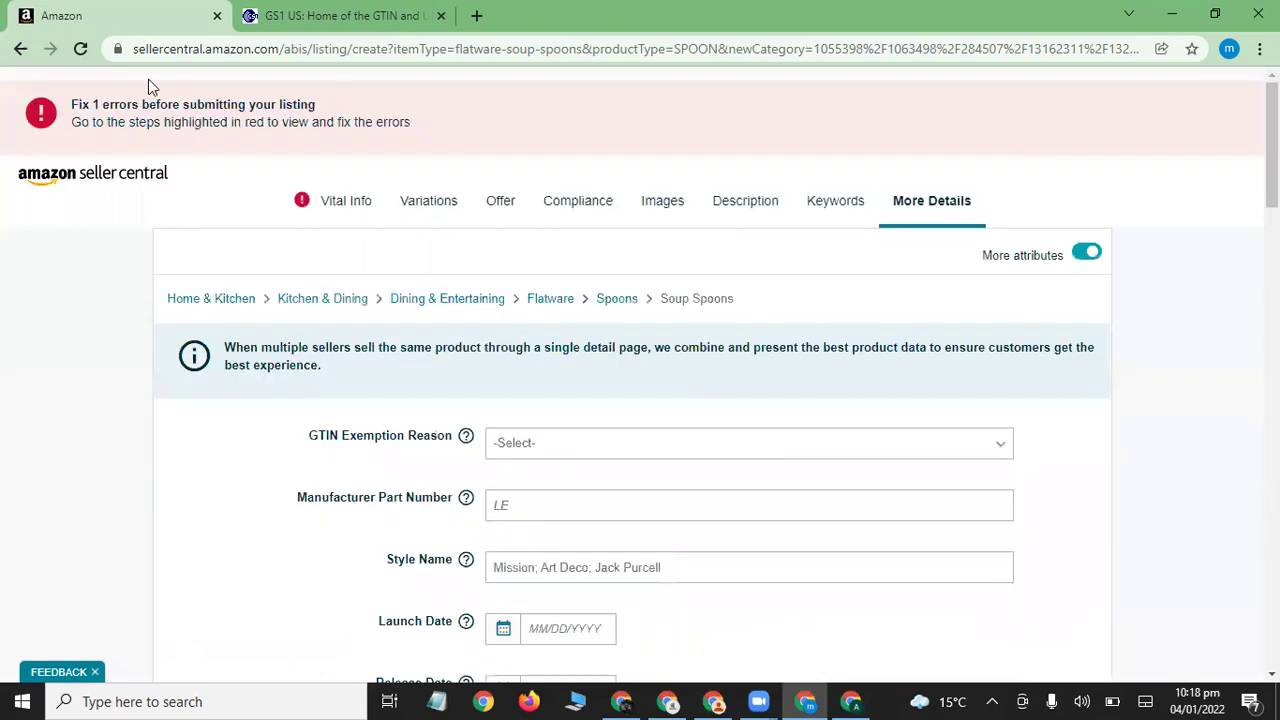
pyautogui.click(108, 185)
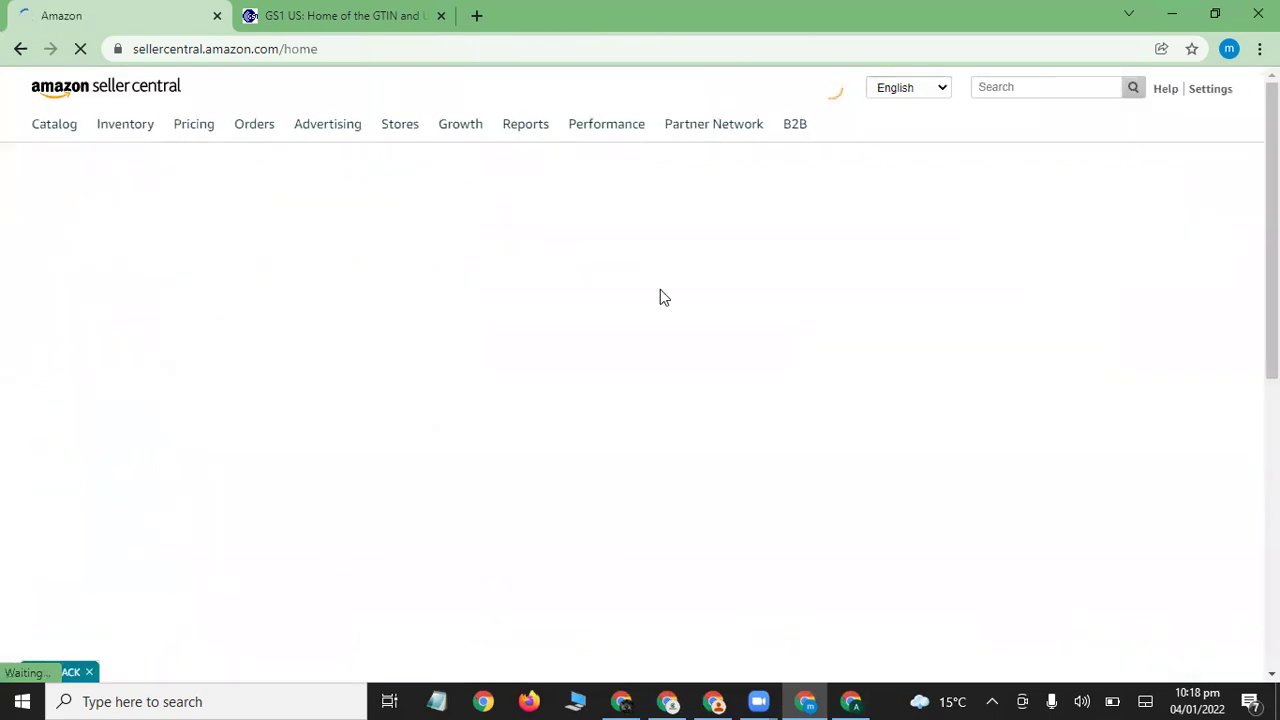
pyautogui.moveTo(200, 112)
pyautogui.moveTo(128, 125)
pyautogui.click(162, 165)
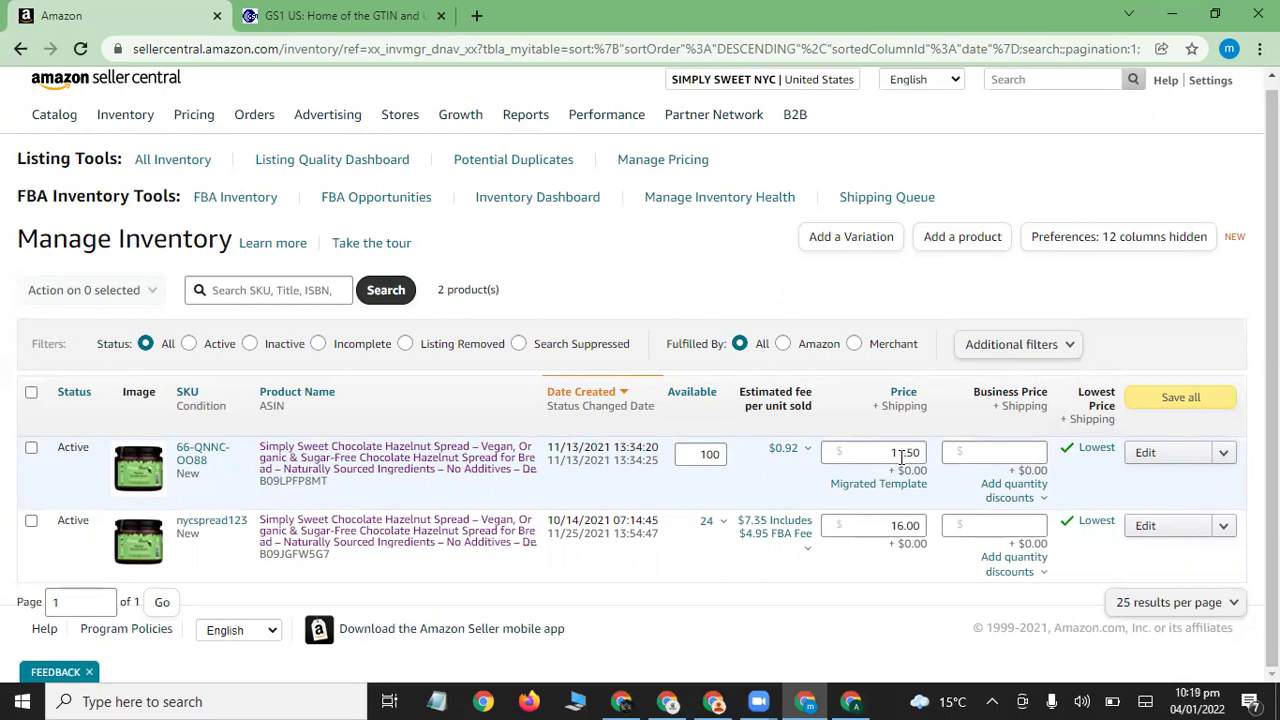
# Open the listing with SKU 66-QNNC-OO88 for editing, review its product and offer details, and close it.
pyautogui.click(1166, 456)
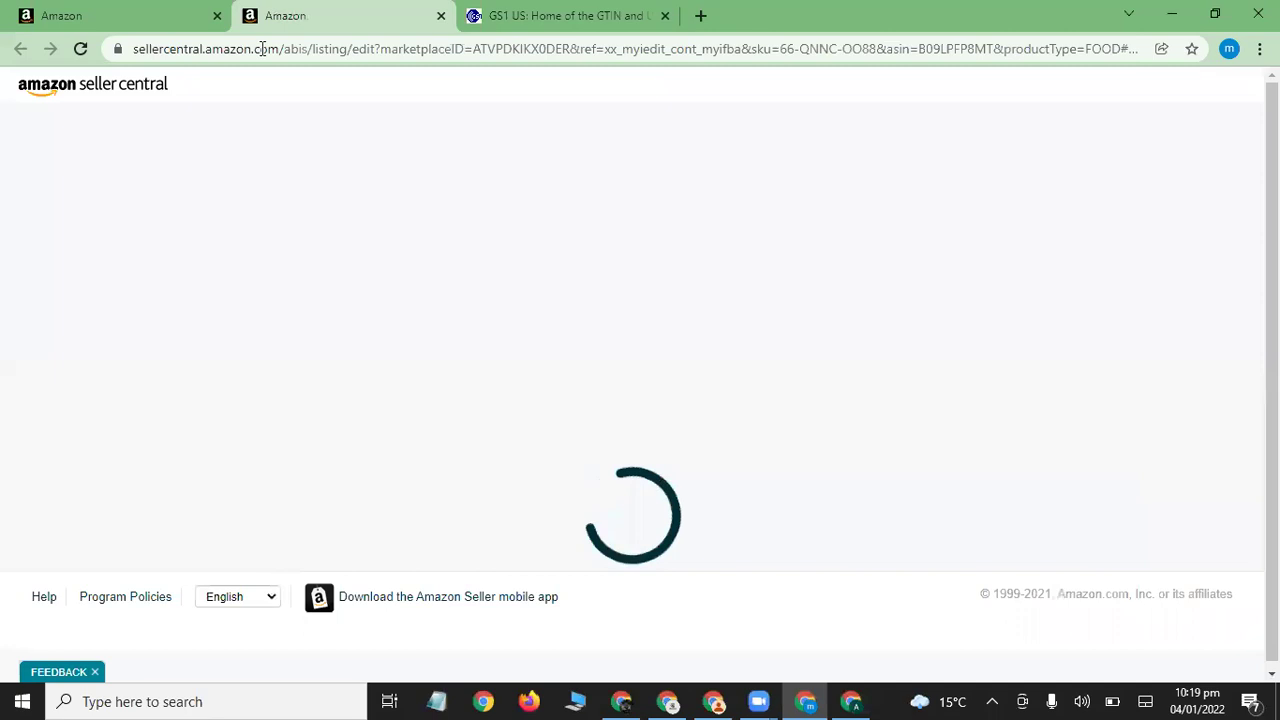
pyautogui.click(132, 10)
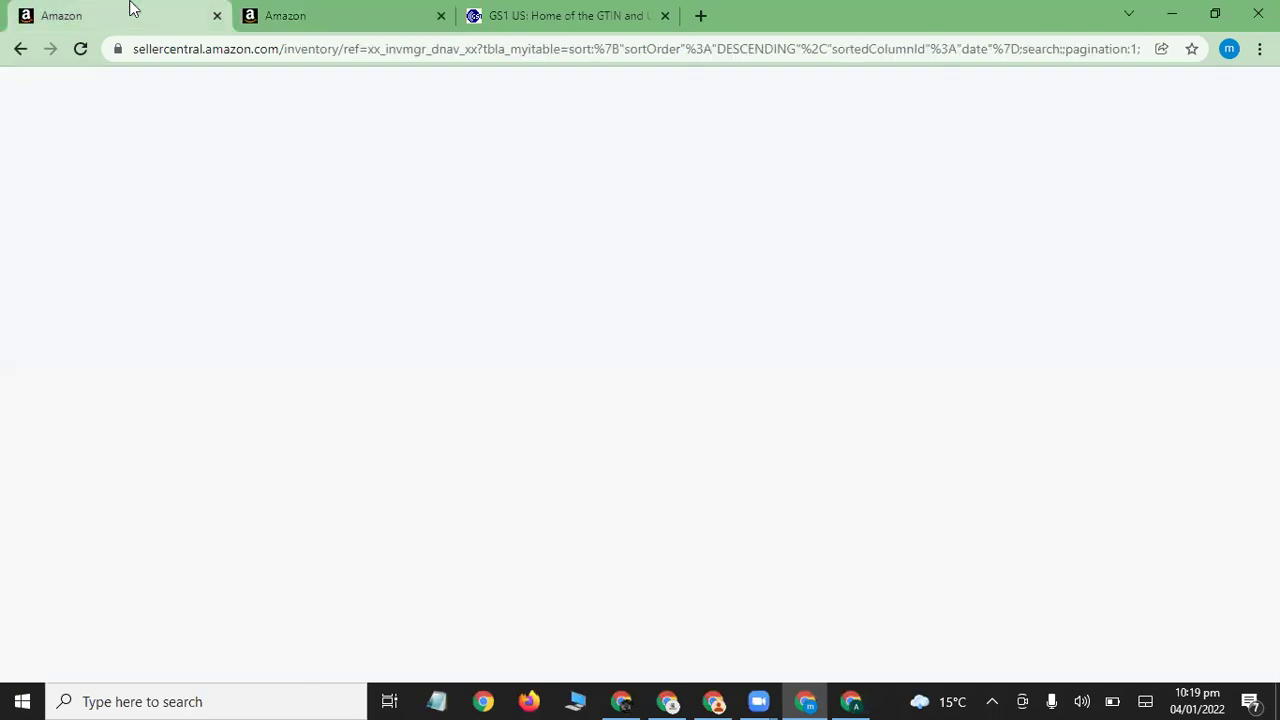
pyautogui.click(394, 8)
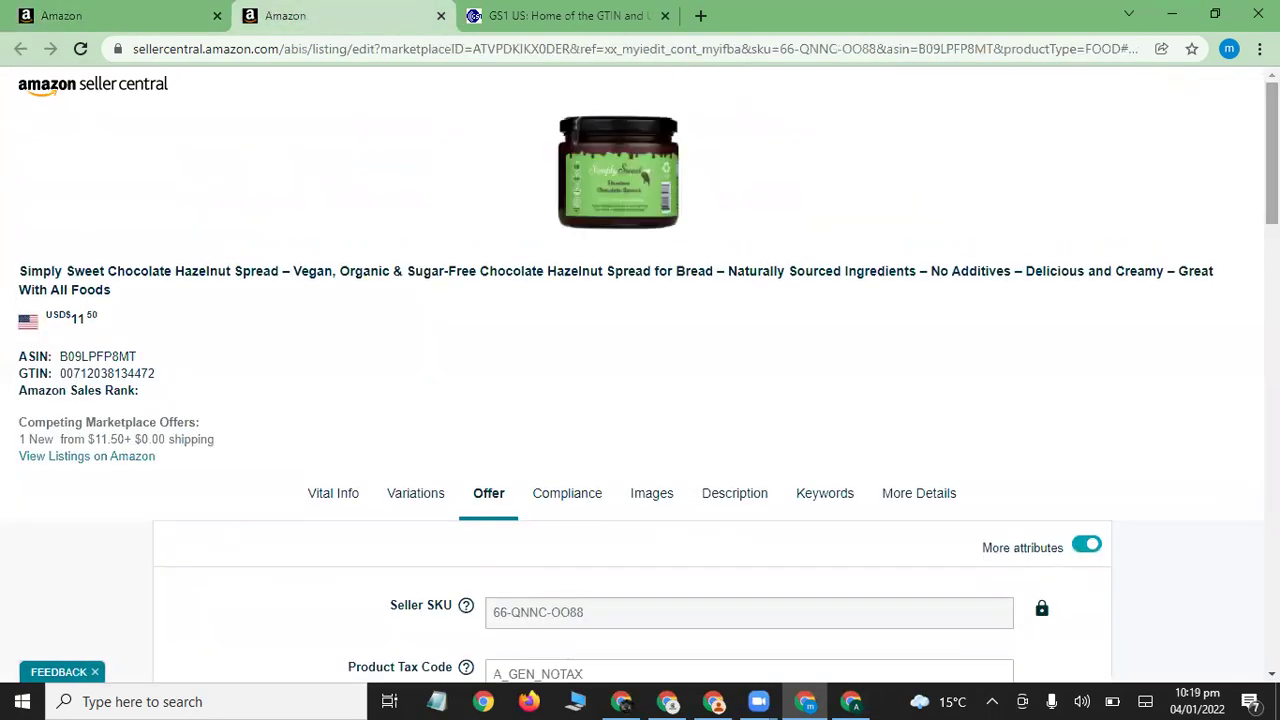
pyautogui.moveTo(1272, 155)
pyautogui.mouseDown()
pyautogui.moveTo(1272, 597)
pyautogui.moveTo(1272, 159)
pyautogui.mouseUp()
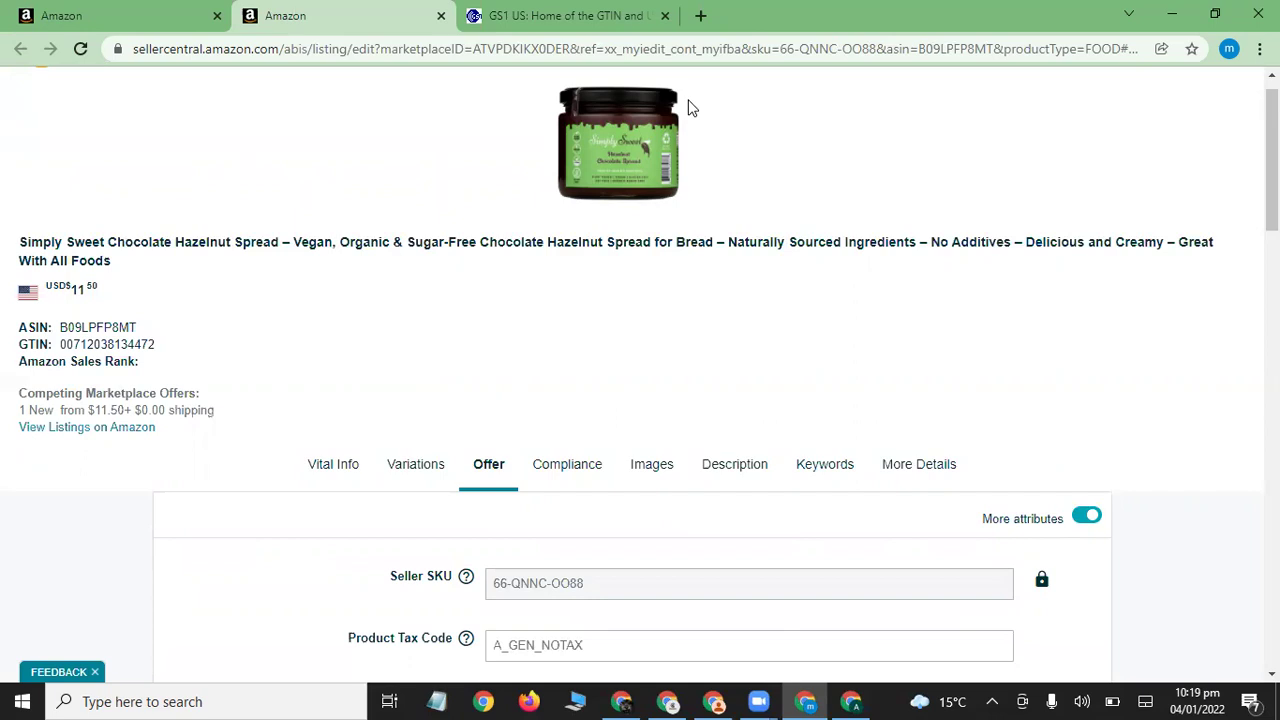
pyautogui.click(441, 15)
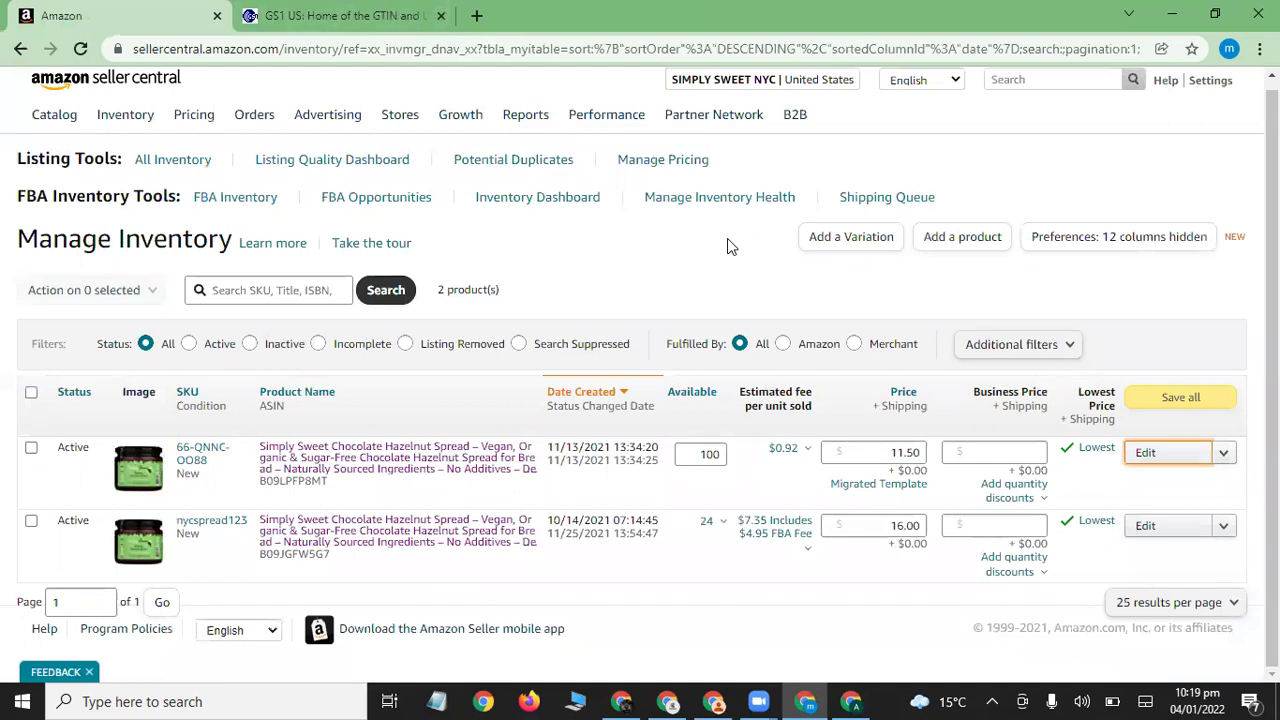
# Examine the available listing actions for SKUs 66-QNNC-OO88 and nycspread123, including the options to change the fulfillment method.
pyautogui.click(1220, 456)
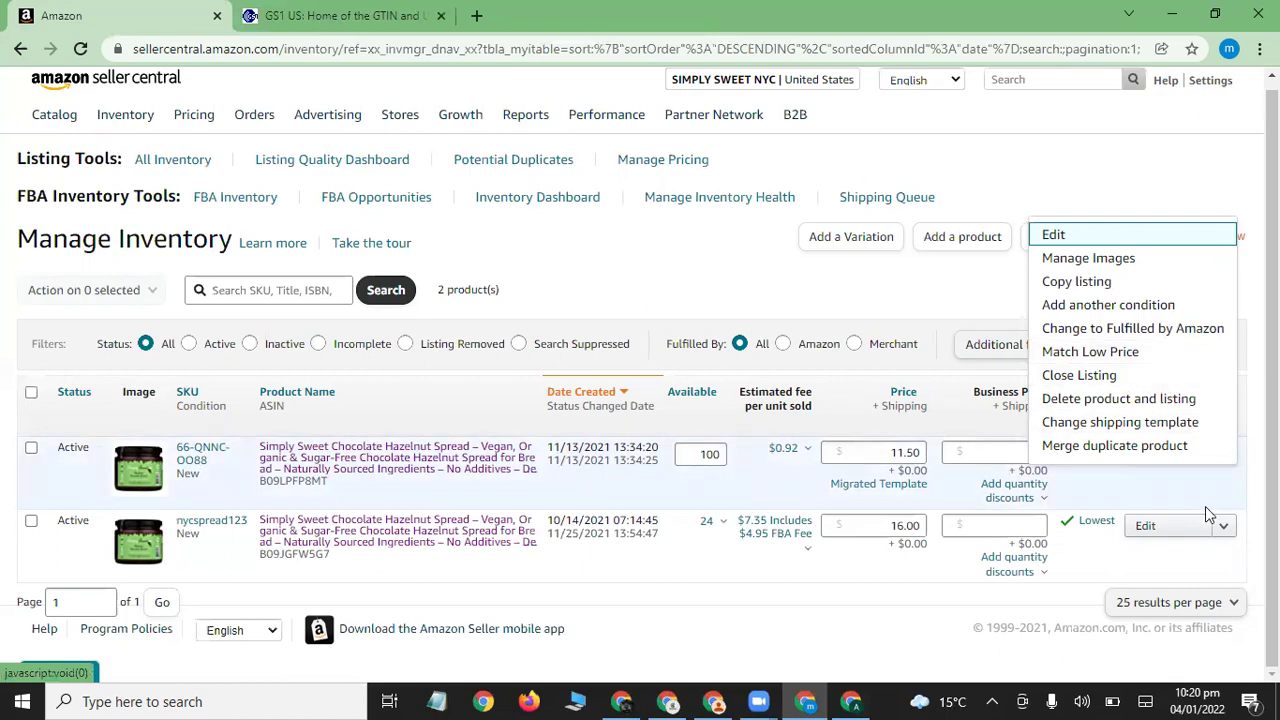
pyautogui.click(1221, 533)
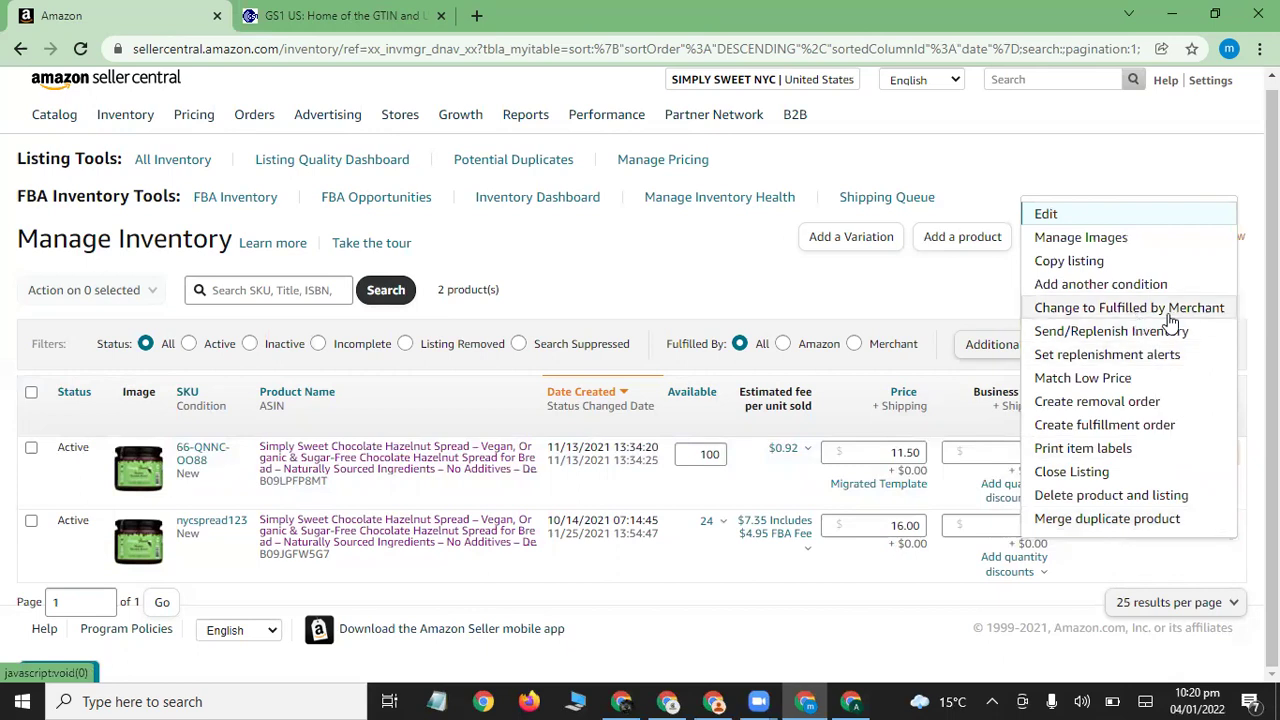
pyautogui.click(895, 316)
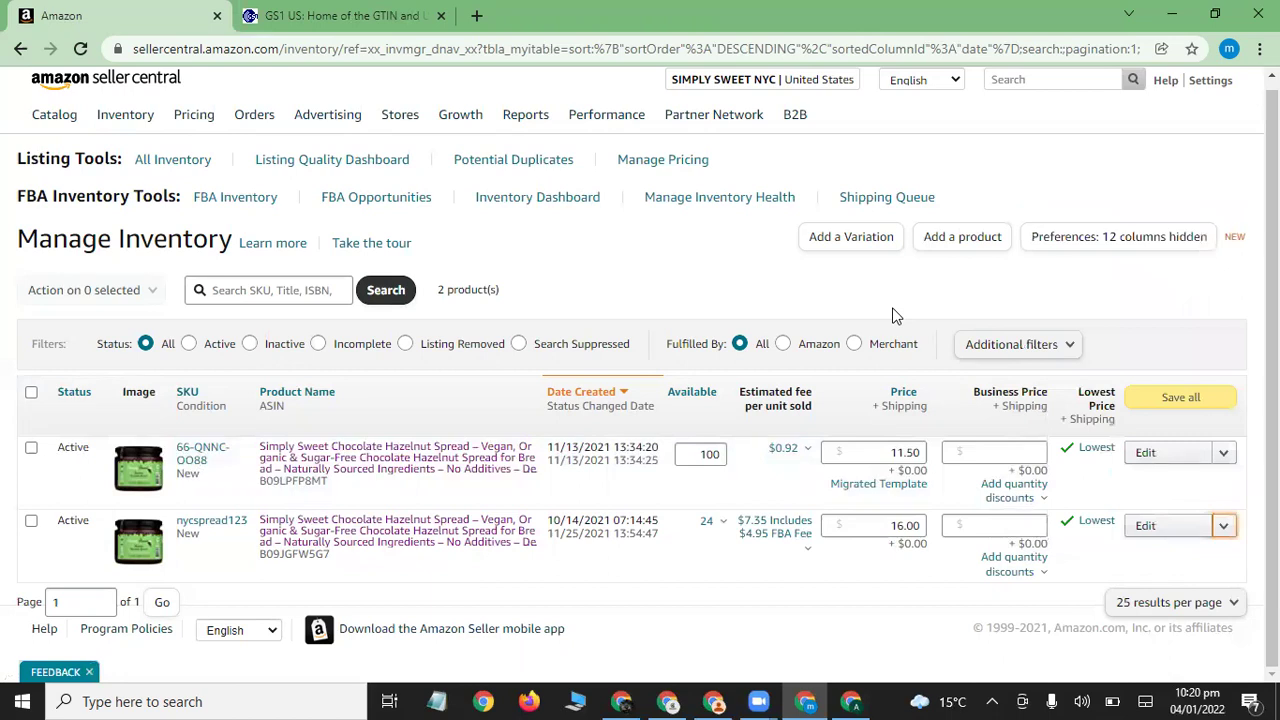